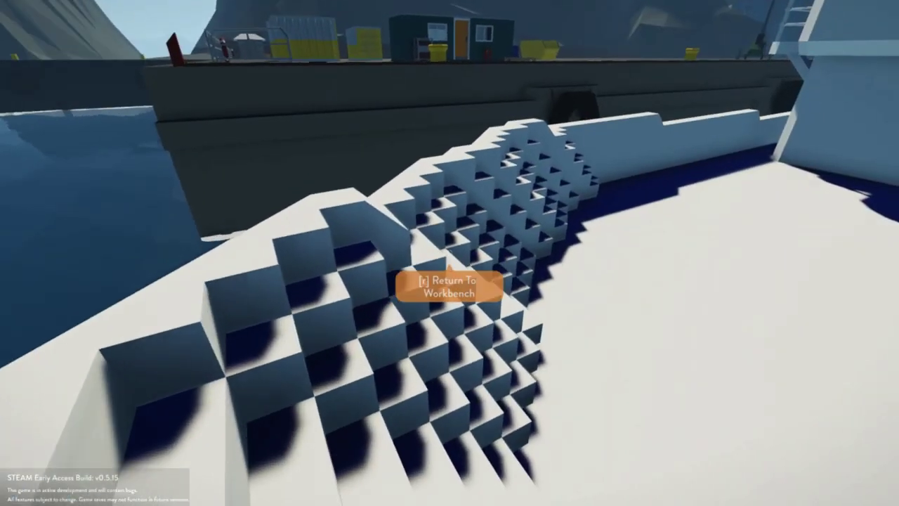
Look over the ship's foredeck and return the ship to the workbench for editing.
key(w)
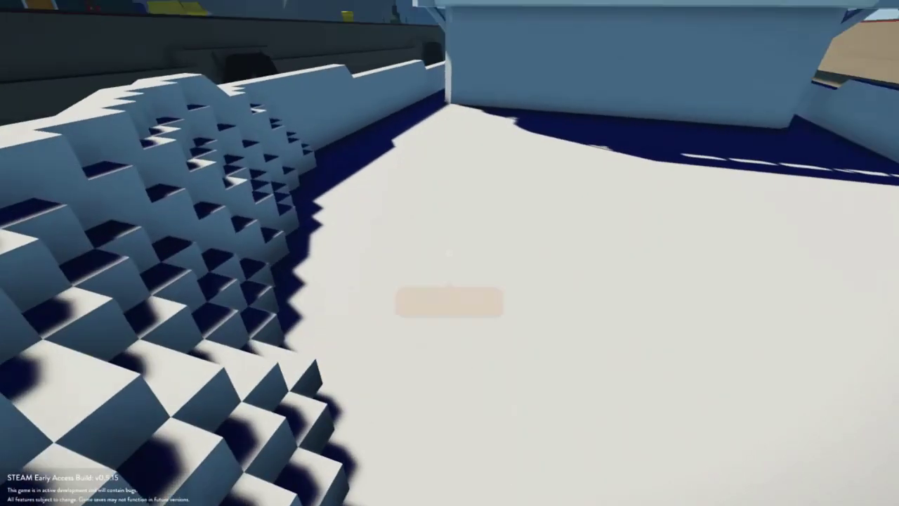
key(r)
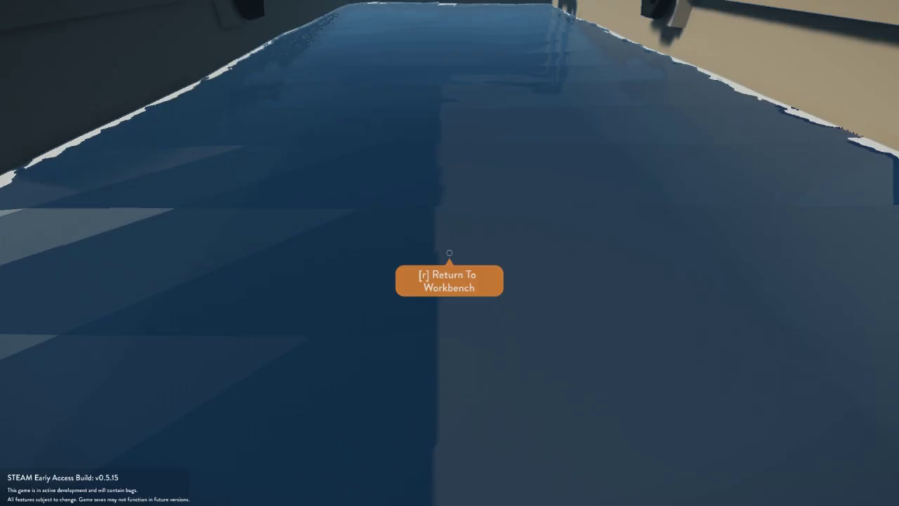
key(r)
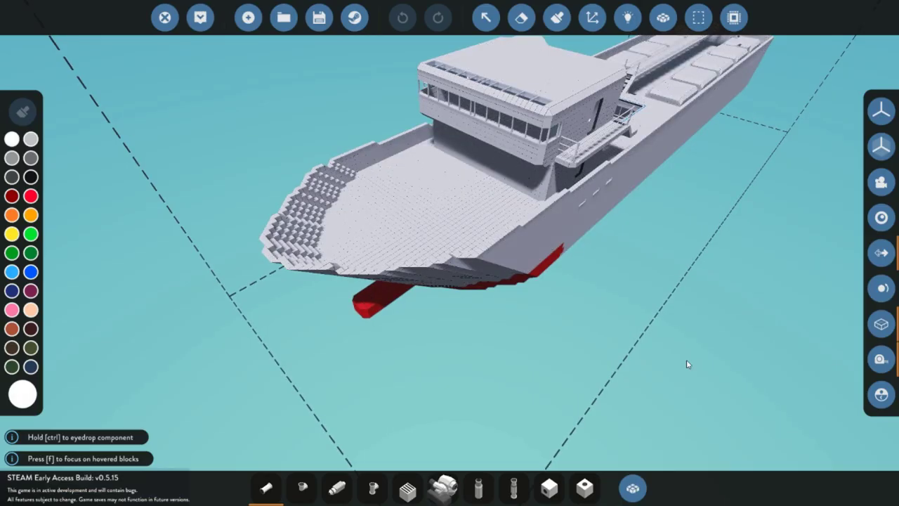
Add the basic Block component from the inventory to the hotbar and make it the active part.
click(633, 490)
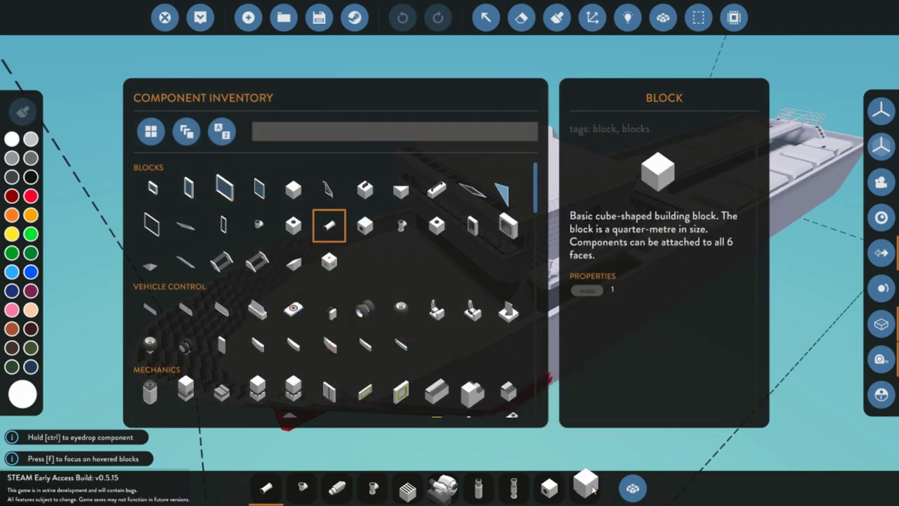
drag(594, 491, 591, 490)
click(633, 489)
click(586, 489)
Bring the foredeck in front of the bridge into view and turn on X-axis mirroring.
key(w)
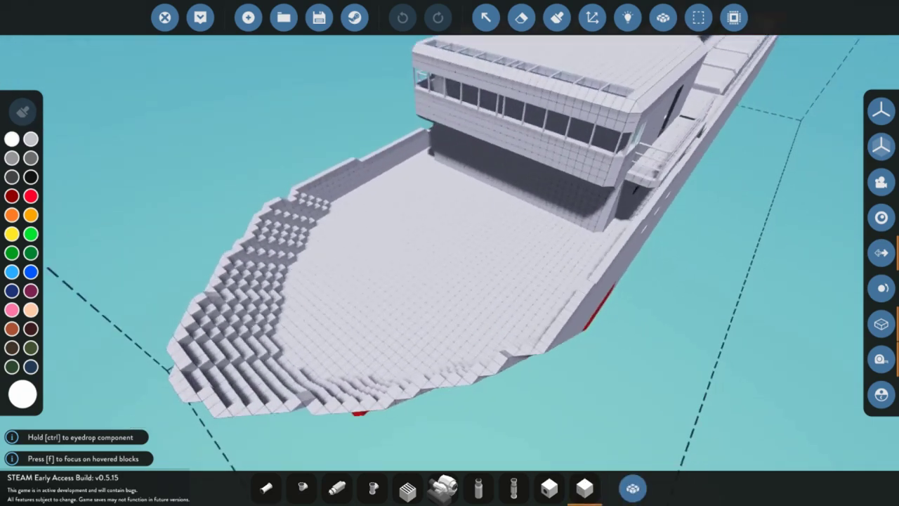
key(d)
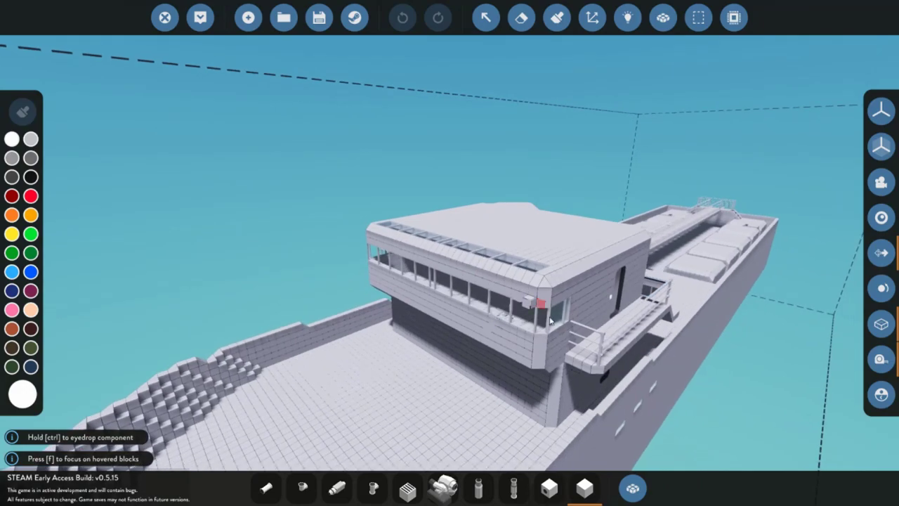
mouse_move(458, 290)
mouse_down()
mouse_move(522, 320)
mouse_move(598, 317)
mouse_move(694, 341)
mouse_move(733, 328)
mouse_move(740, 337)
mouse_move(711, 330)
mouse_move(690, 311)
mouse_move(411, 267)
mouse_move(445, 237)
mouse_up()
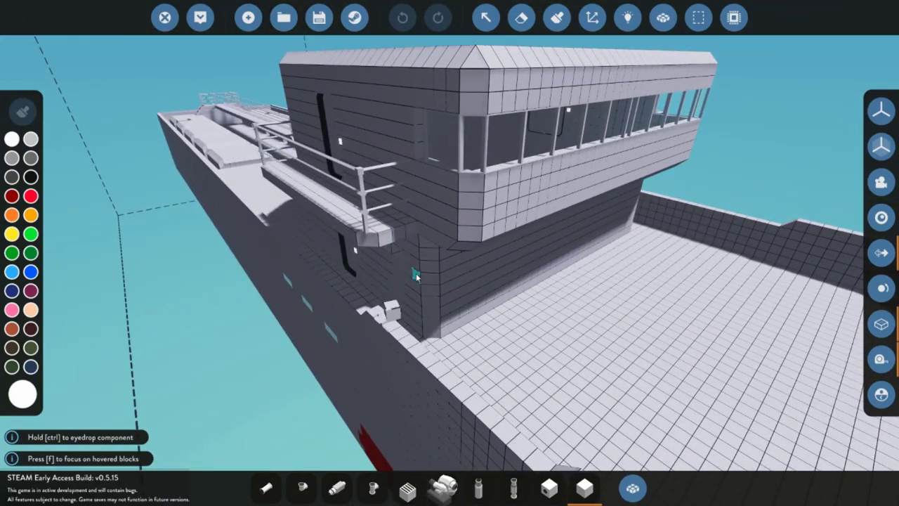
key(d)
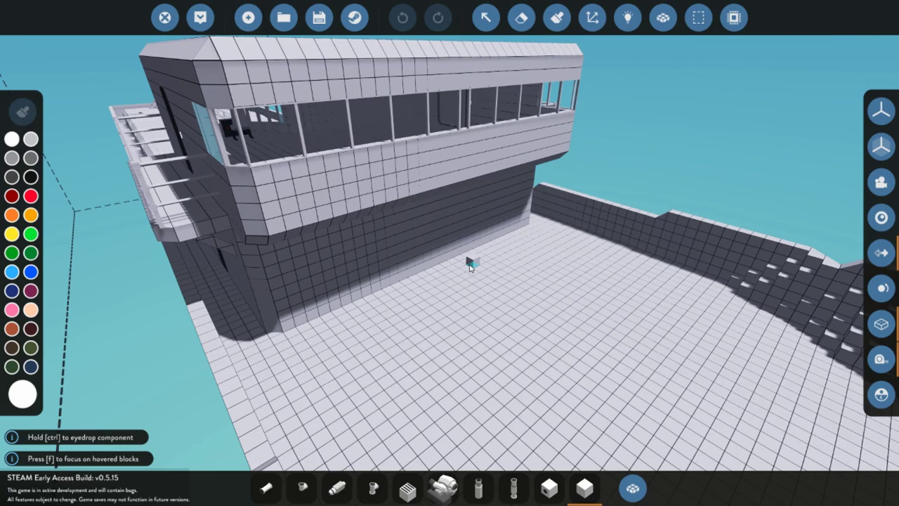
mouse_move(486, 279)
mouse_down()
mouse_move(606, 317)
mouse_move(594, 294)
mouse_move(552, 292)
mouse_move(546, 319)
mouse_move(682, 301)
mouse_move(383, 272)
mouse_up()
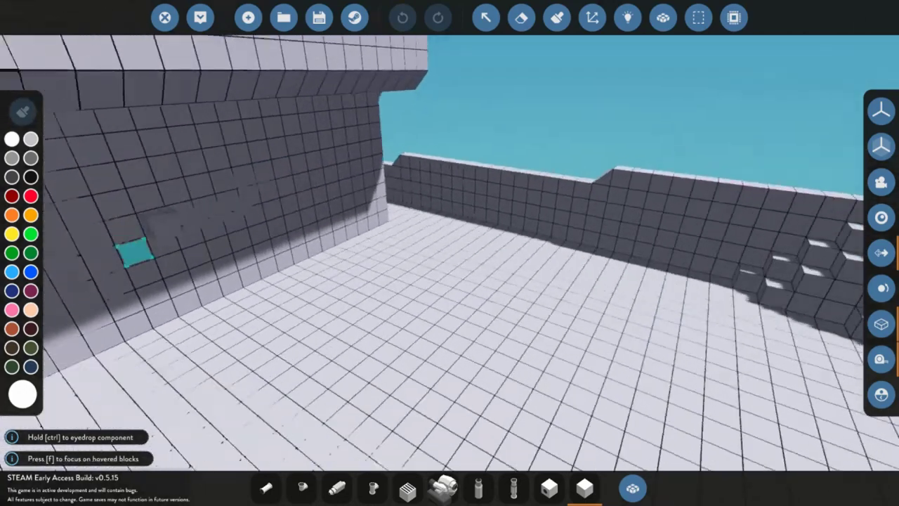
click(871, 116)
click(739, 117)
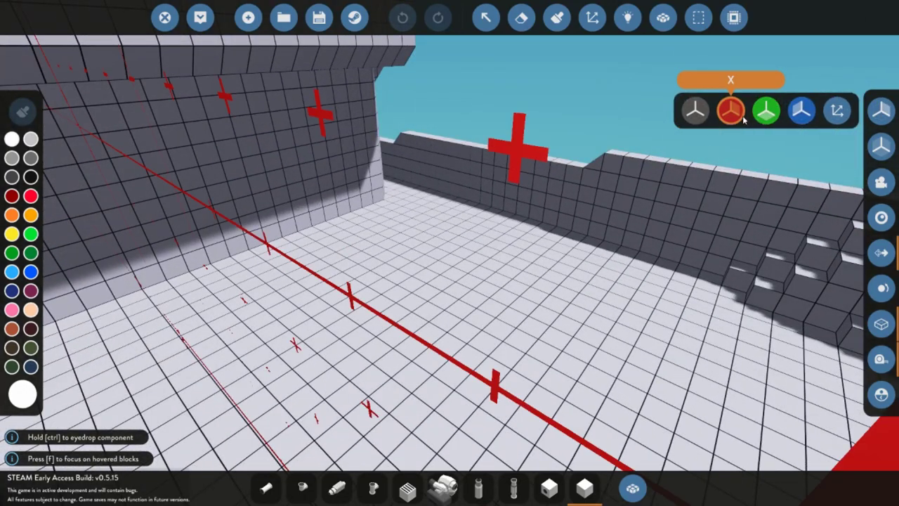
Build a short block pillar on the foredeck and cover it with a one-block-thick raised platform, about 17 by 26 blocks.
mouse_move(510, 206)
mouse_down()
mouse_move(425, 195)
mouse_move(487, 207)
mouse_move(435, 208)
mouse_up()
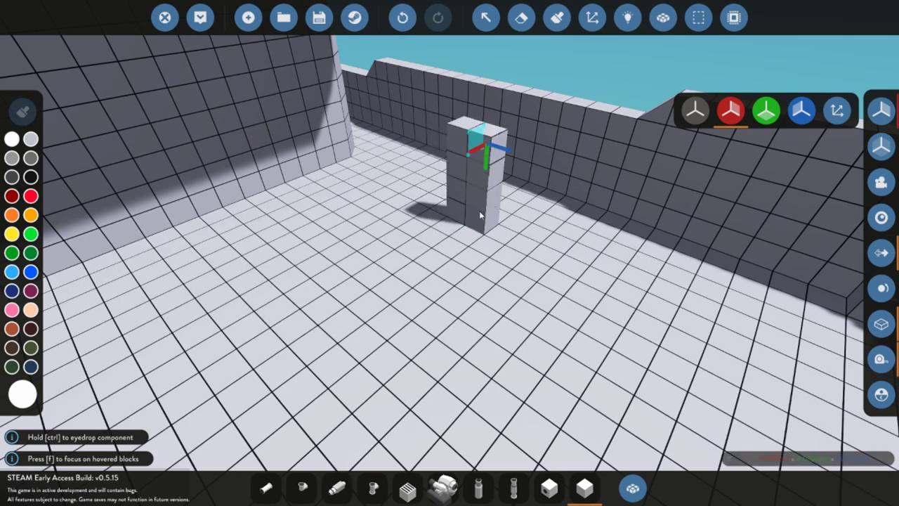
click(470, 122)
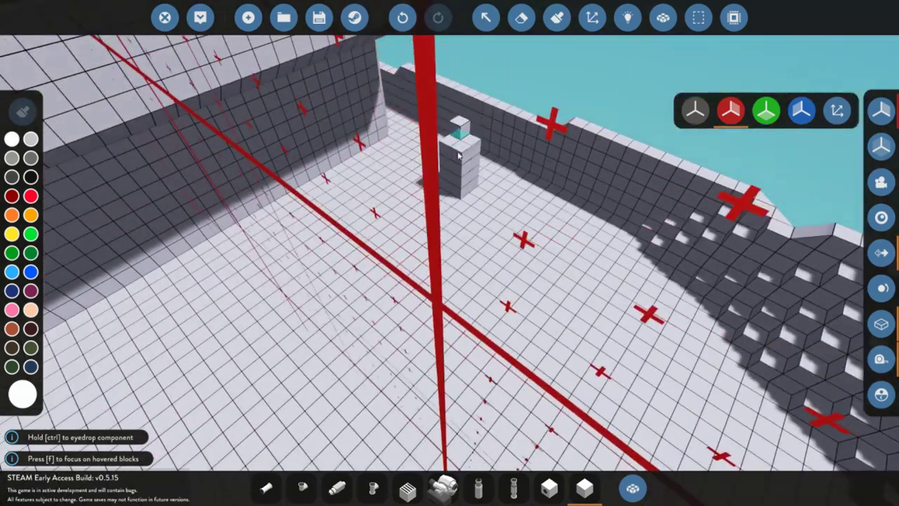
drag(459, 156, 611, 328)
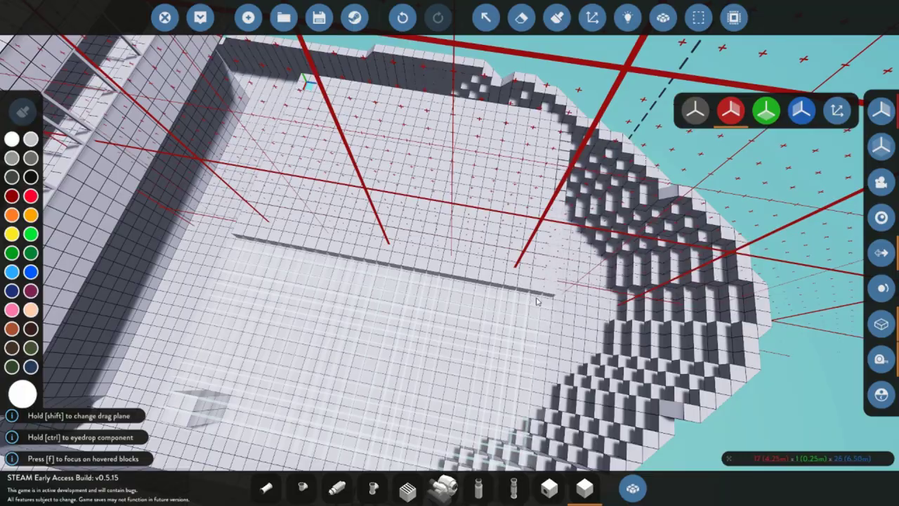
drag(537, 301, 538, 302)
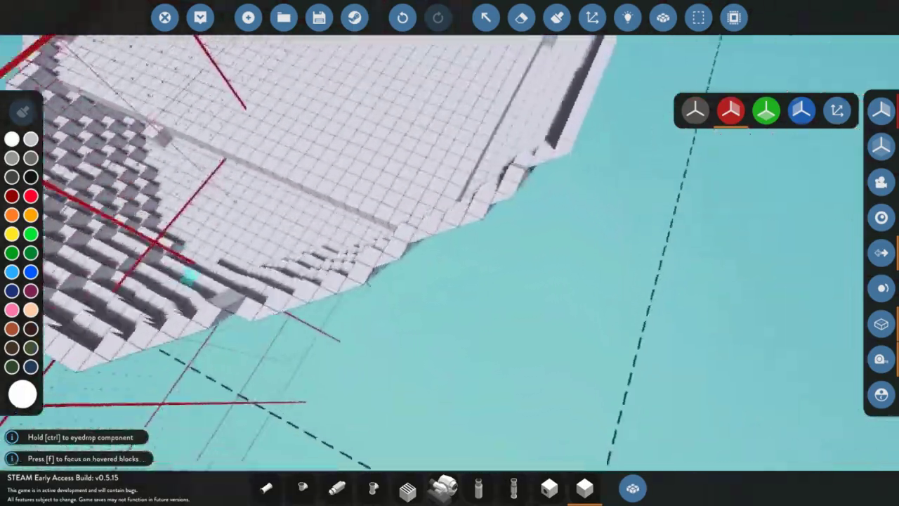
Place wedges at the corners of the raised platform and delete the corner blocks beside them.
key(s)
key(w)
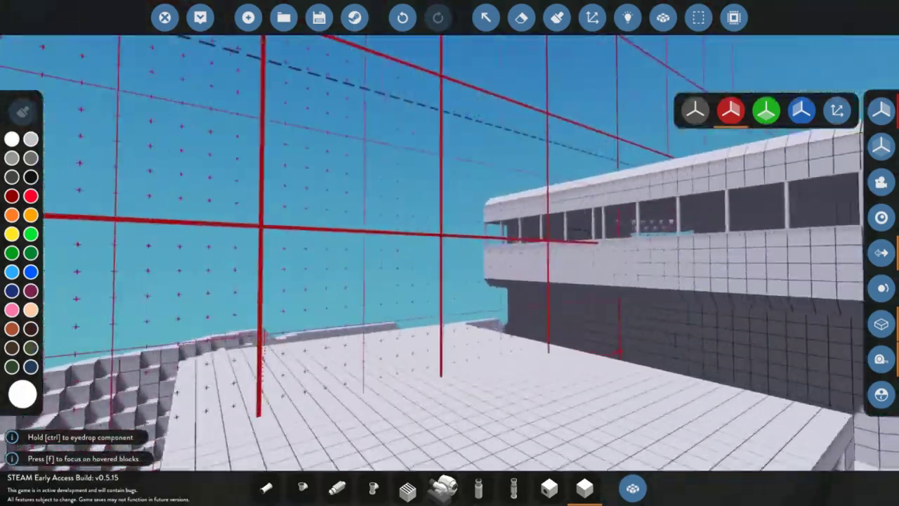
key(s)
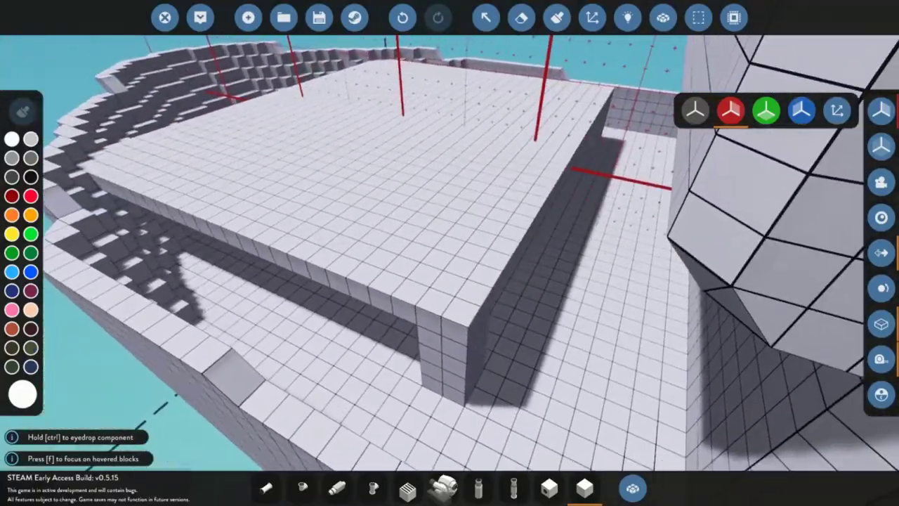
key(a)
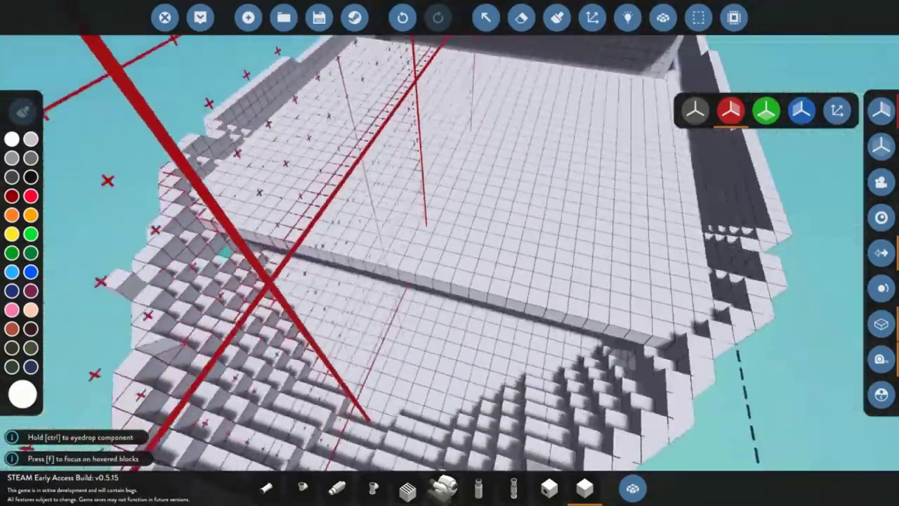
key(w)
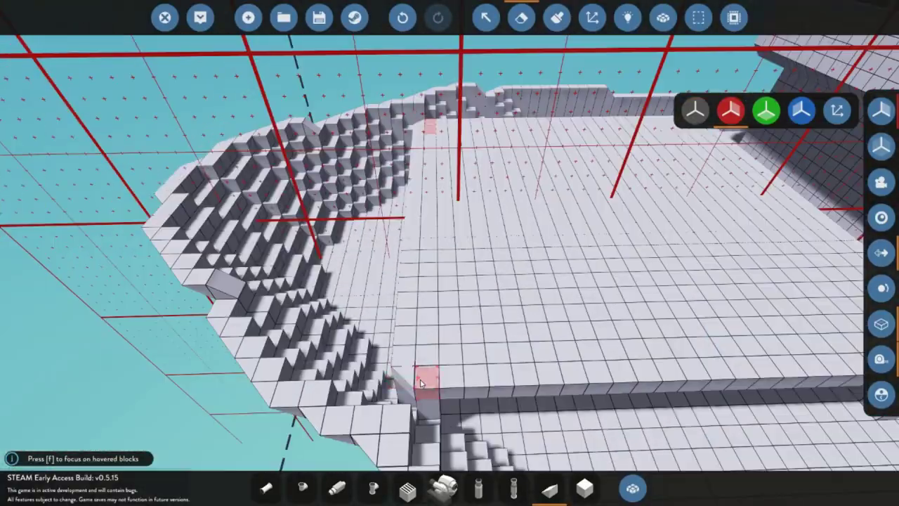
key(d)
mouse_move(421, 383)
mouse_down()
mouse_move(542, 377)
mouse_move(570, 363)
mouse_move(557, 341)
mouse_move(542, 193)
mouse_move(512, 192)
mouse_up()
key(a)
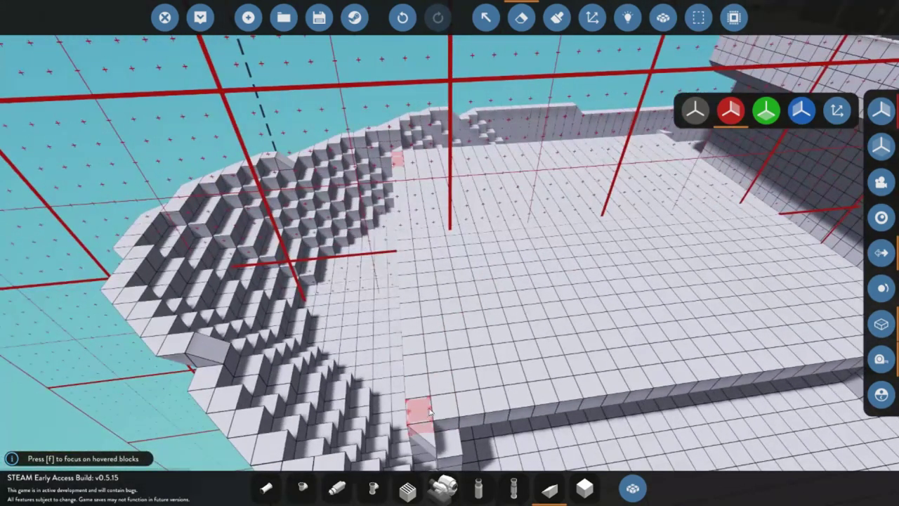
drag(420, 415, 422, 256)
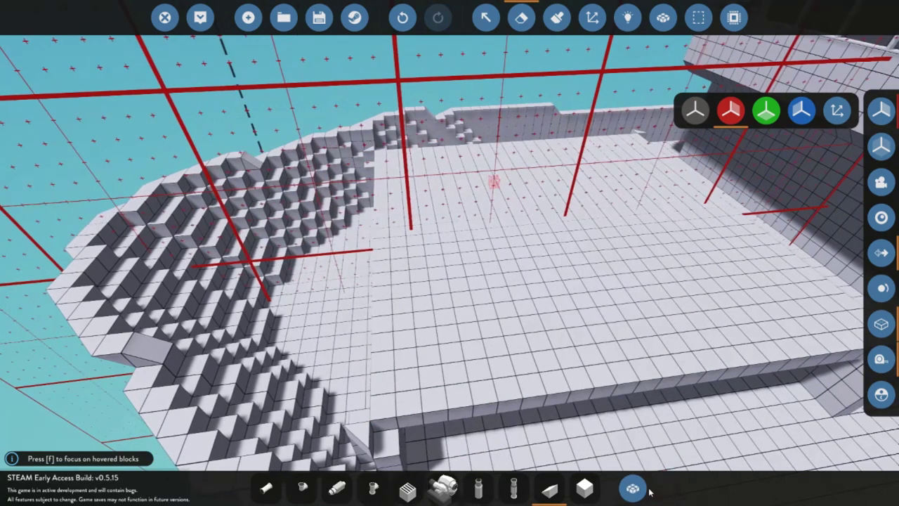
Search the component inventory for "light" and add the Indicator Light (RGB) to the hotbar.
click(632, 487)
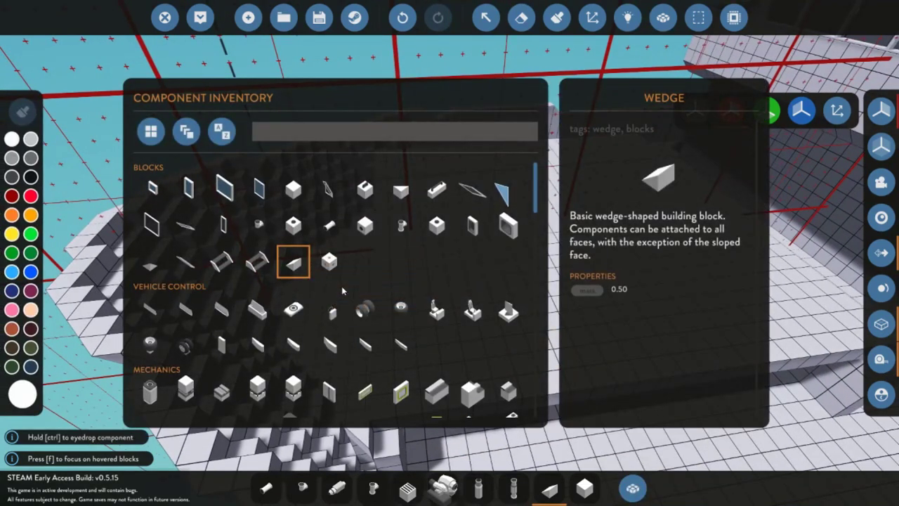
scroll(365, 232, down, 4)
scroll(397, 163, up, 1)
text(light)
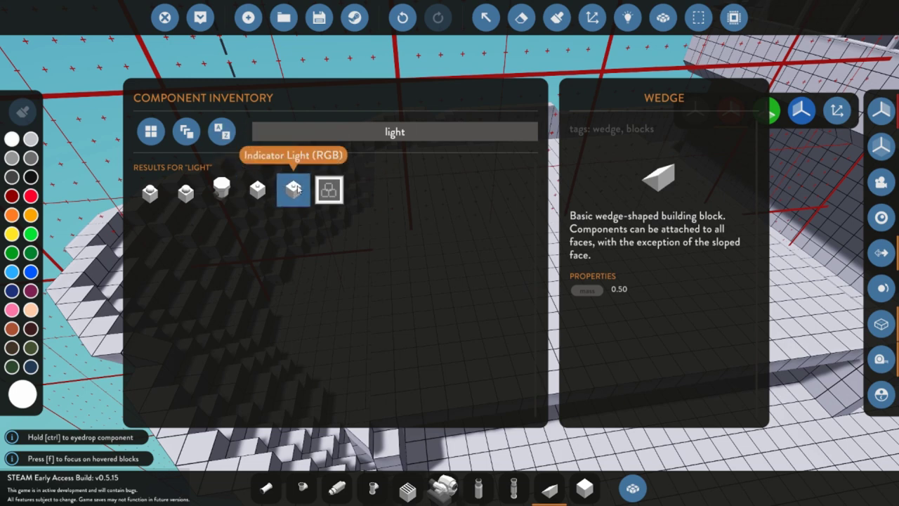
drag(257, 189, 512, 475)
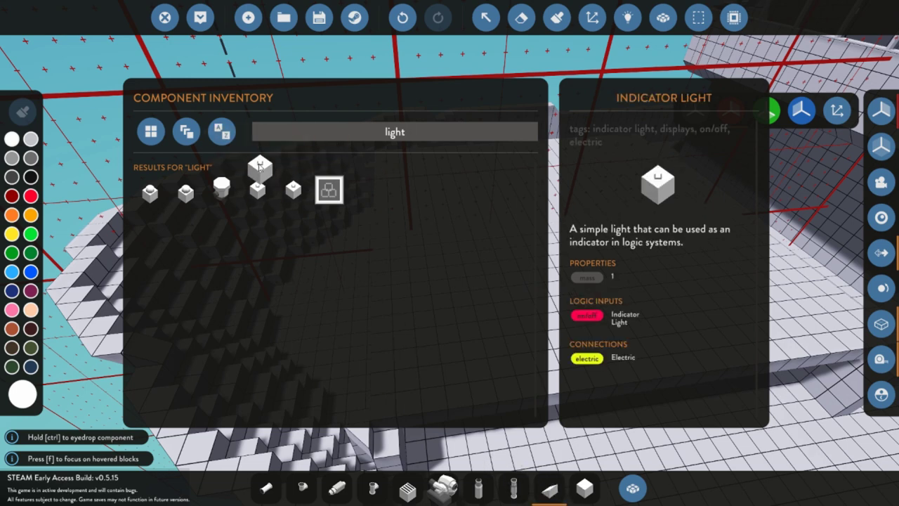
drag(293, 189, 524, 486)
click(633, 488)
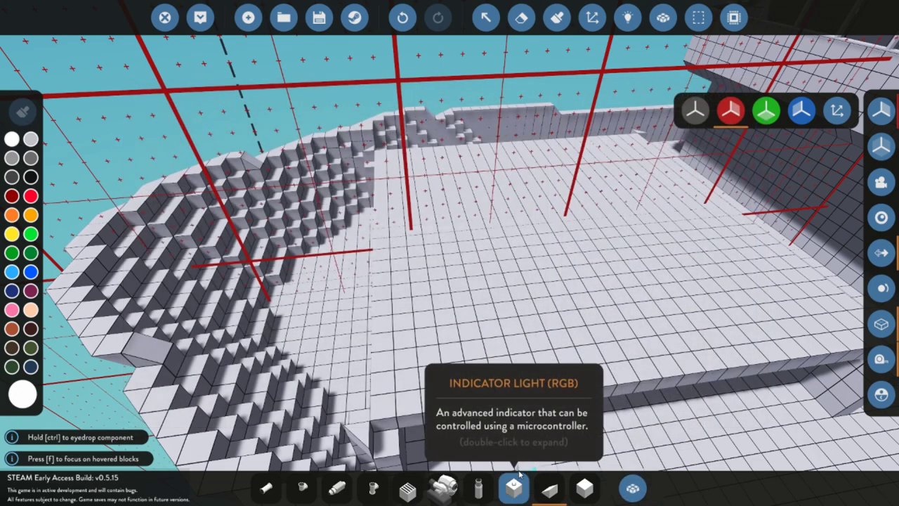
Place a row of RGB indicator lights along the platform's side edge, starting at its bow corner.
click(515, 486)
key(w)
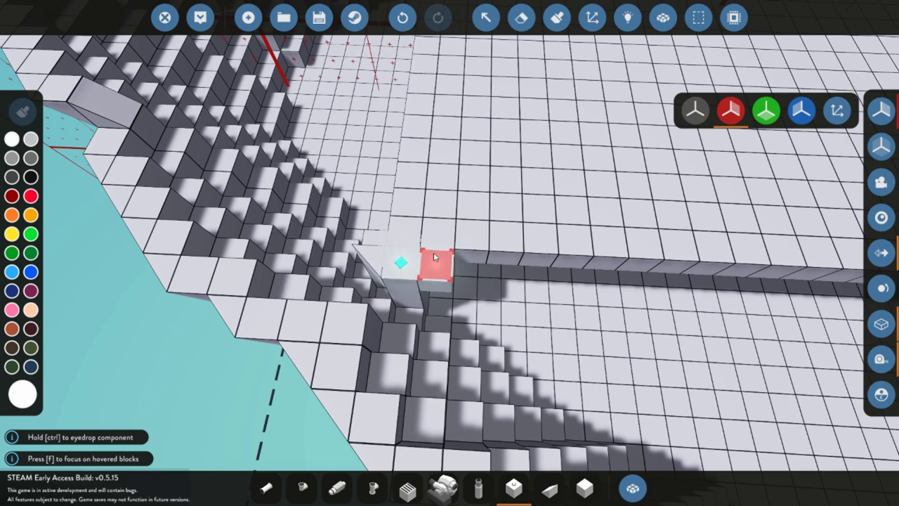
click(471, 264)
click(507, 267)
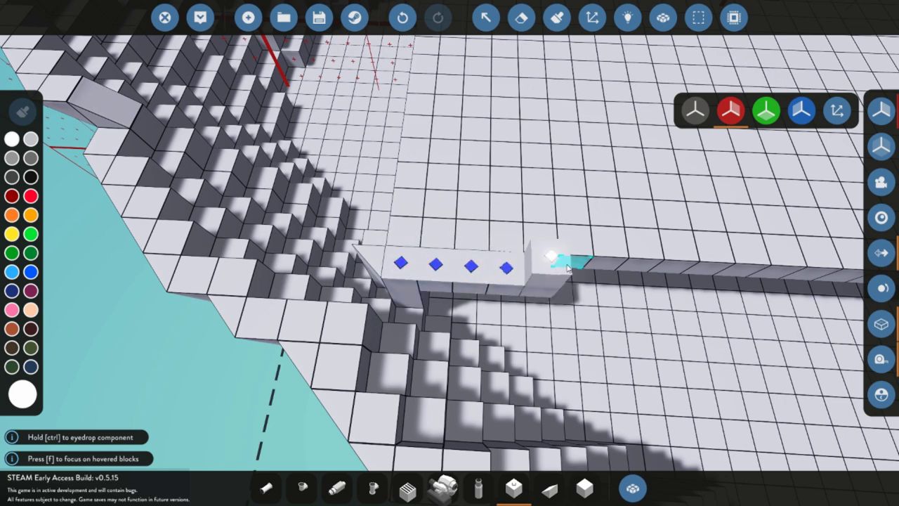
click(541, 268)
click(578, 270)
click(391, 298)
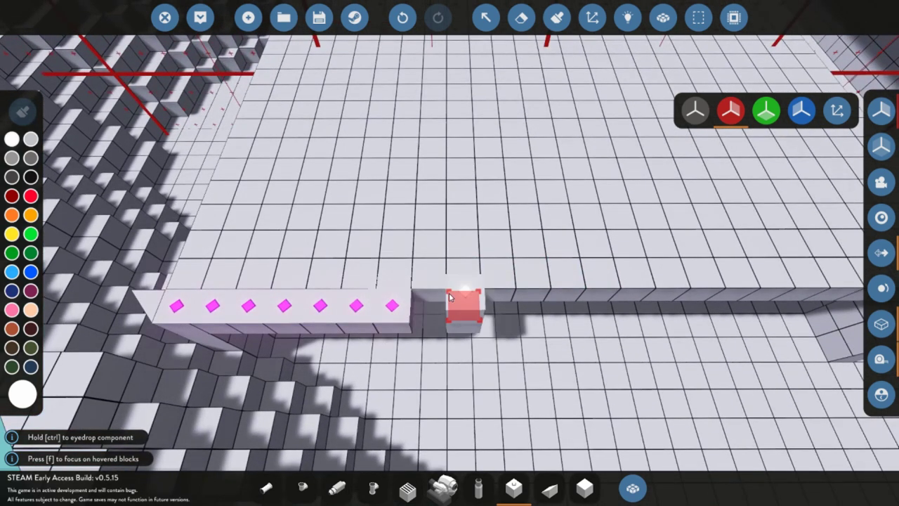
Undo the misplaced indicator light and continue the row of lights without gaps along the platform's side edge.
key(ctrl+z)
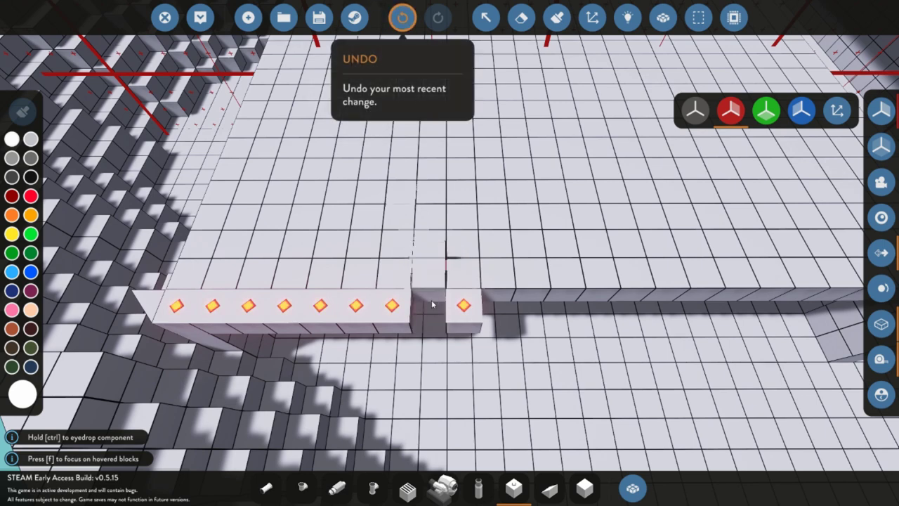
click(429, 299)
key(d)
click(399, 298)
click(427, 300)
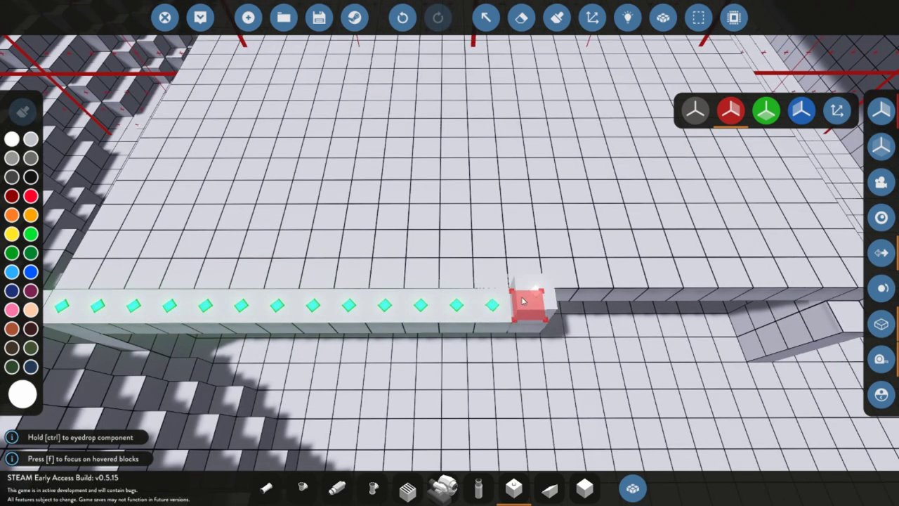
Extend the row of RGB indicator lights to the corner nearest the bridge, including one on top of the corner pillar.
key(d)
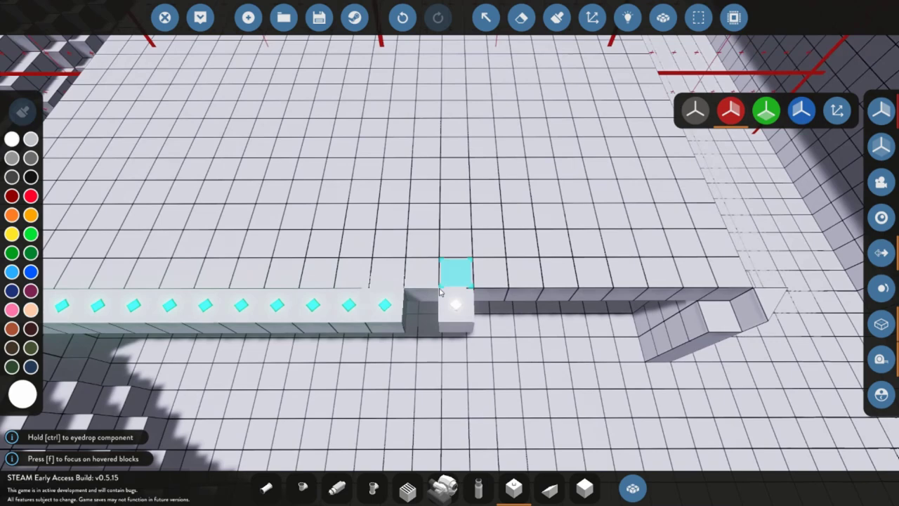
click(457, 300)
key(d)
click(426, 296)
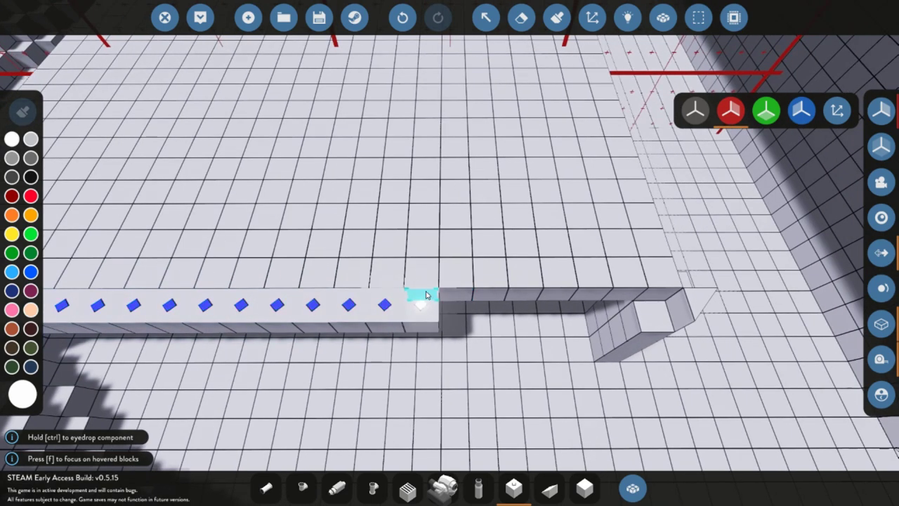
key(d)
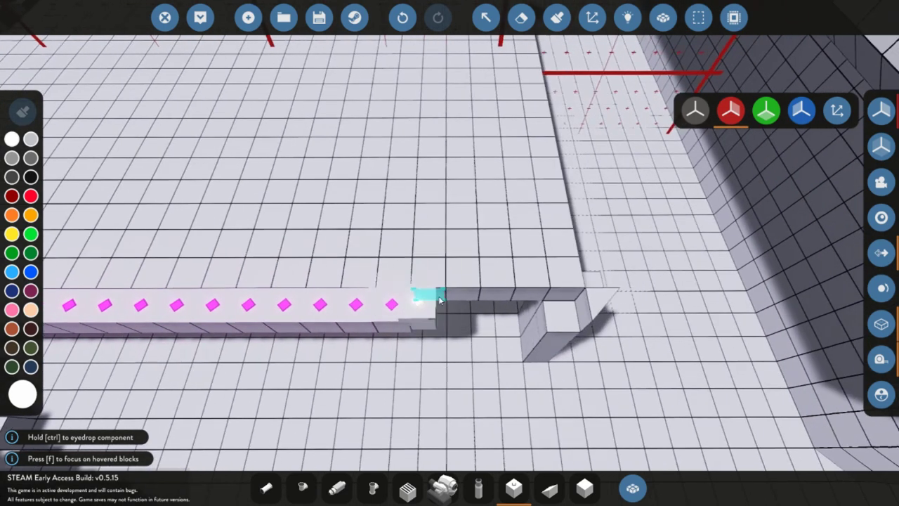
key(d)
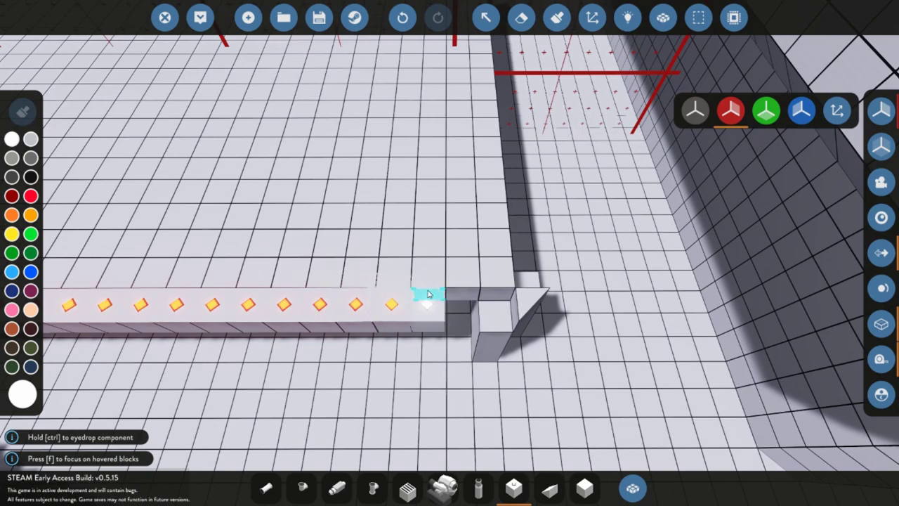
key(s)
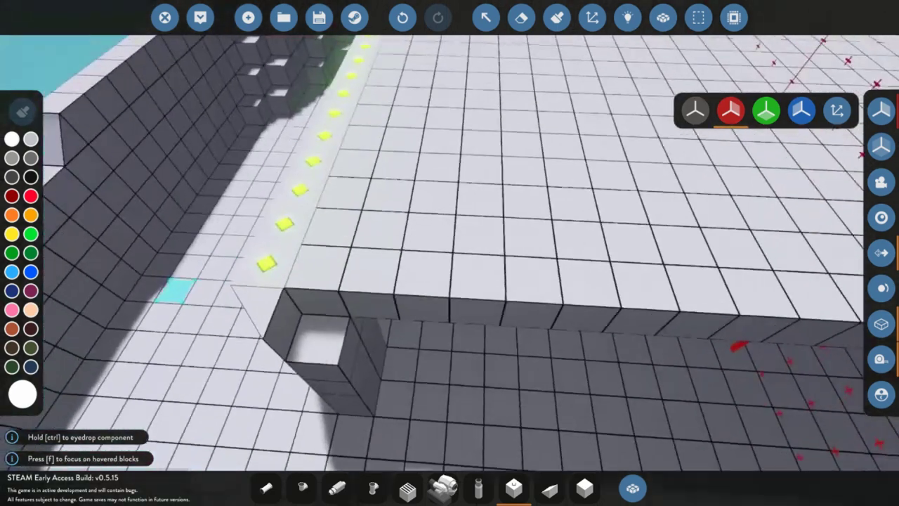
click(382, 301)
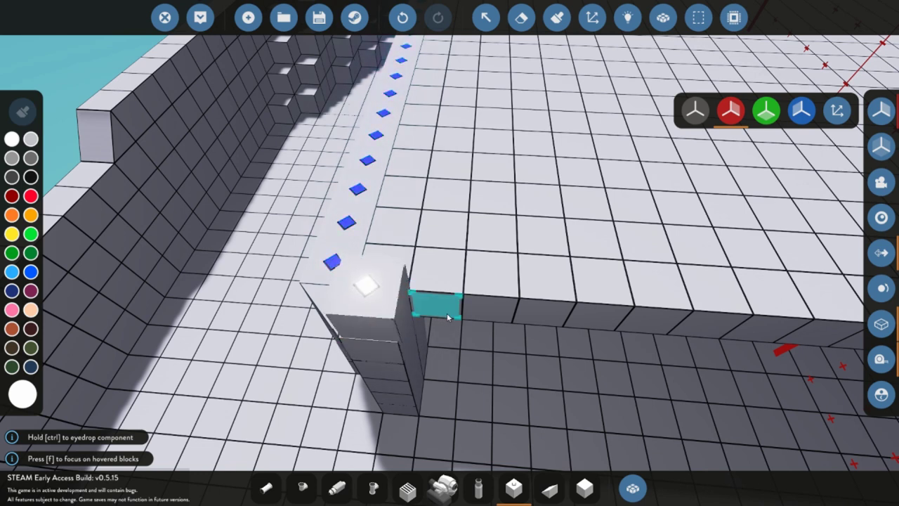
Undo the misplaced indicator light and place a continuous row of RGB indicator lights from the corner along the platform's bridge-side edge.
click(442, 312)
click(403, 18)
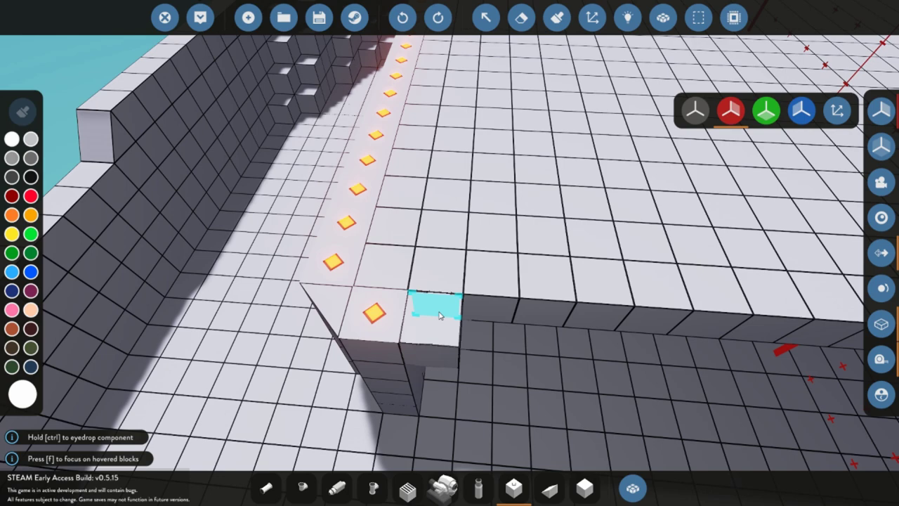
click(439, 315)
click(492, 307)
click(542, 312)
key(d)
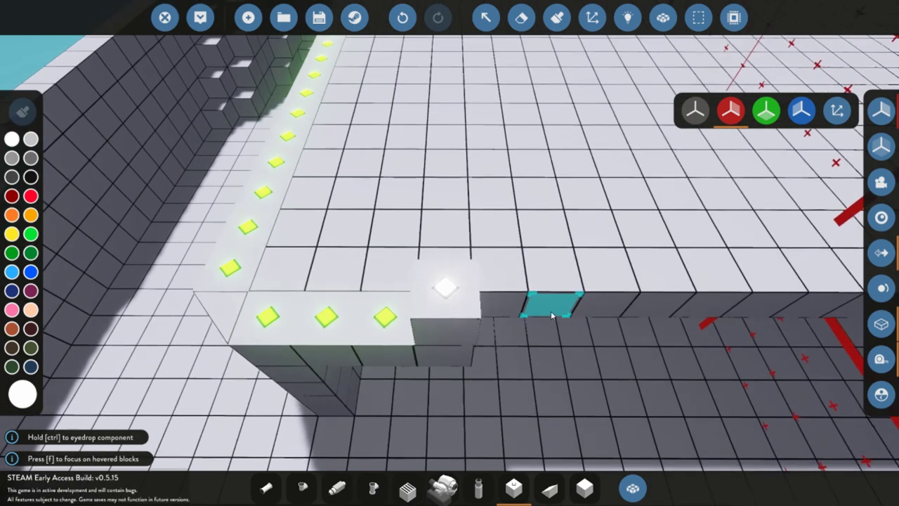
click(489, 307)
click(552, 305)
click(615, 309)
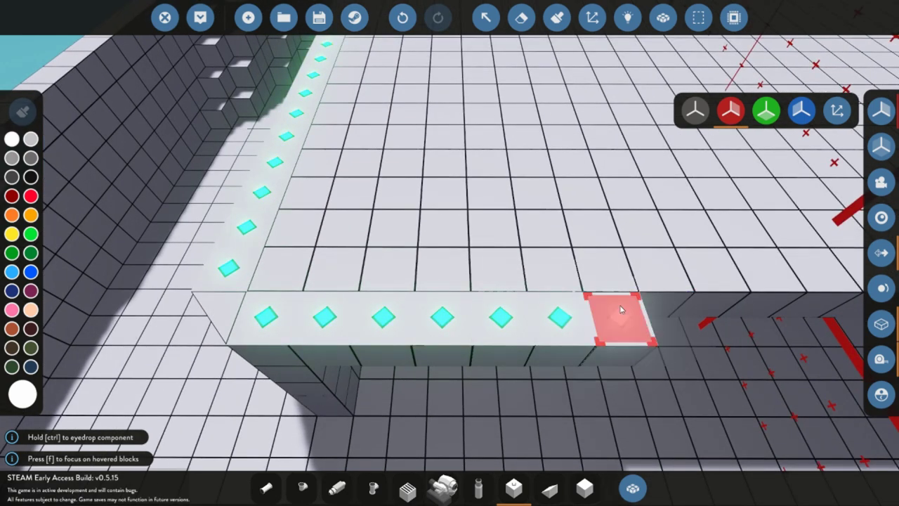
Extend the row of RGB indicator lights along the bridge-side edge to the centreline, closing the gap between the mirrored halves.
key(d)
click(362, 333)
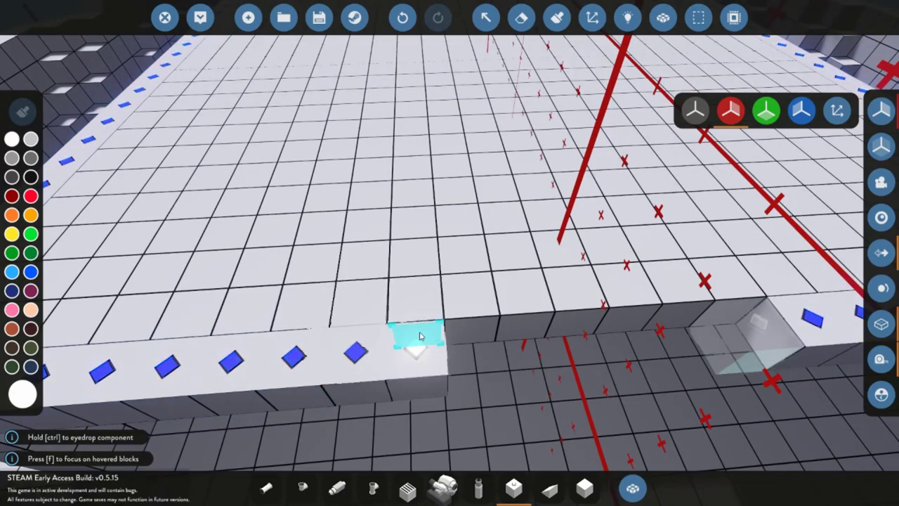
click(415, 332)
key(d)
click(345, 335)
click(392, 335)
click(433, 334)
key(d)
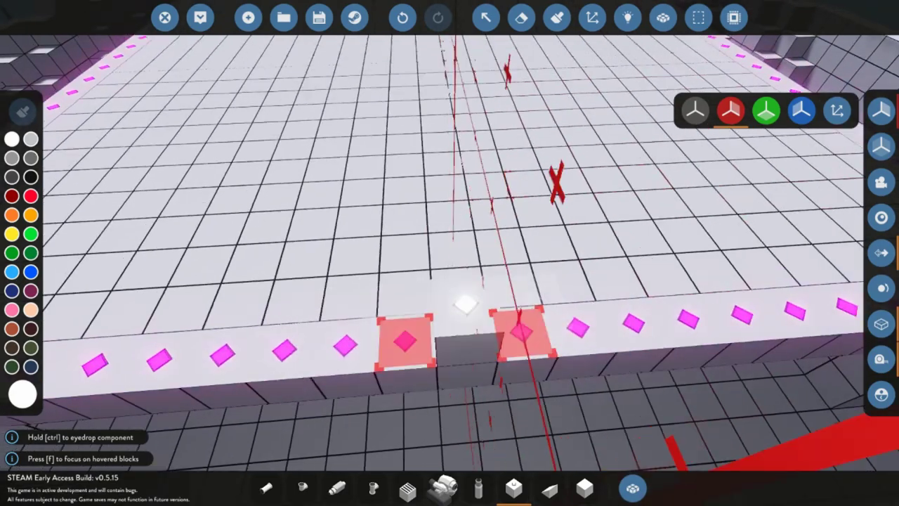
Line the platform's bow-side edge with RGB indicator lights from the corner to the centreline, leaving no gaps.
key(d)
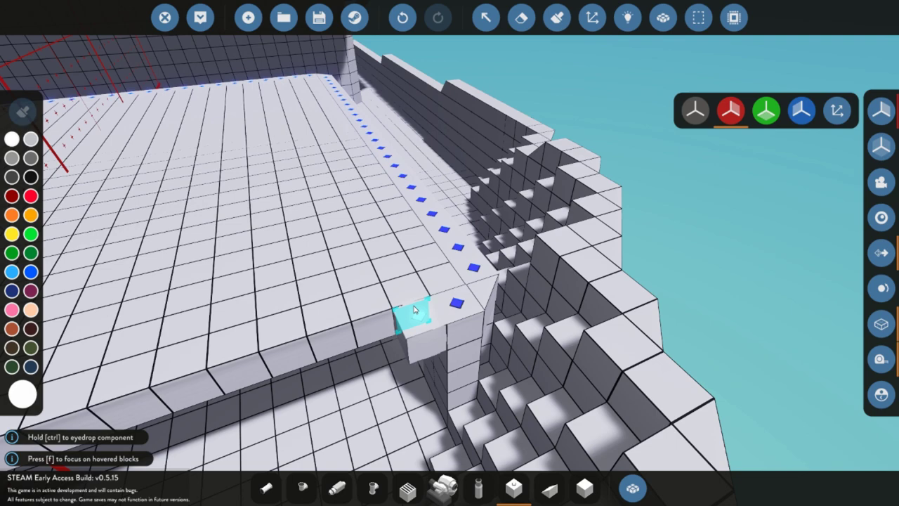
click(414, 310)
click(383, 301)
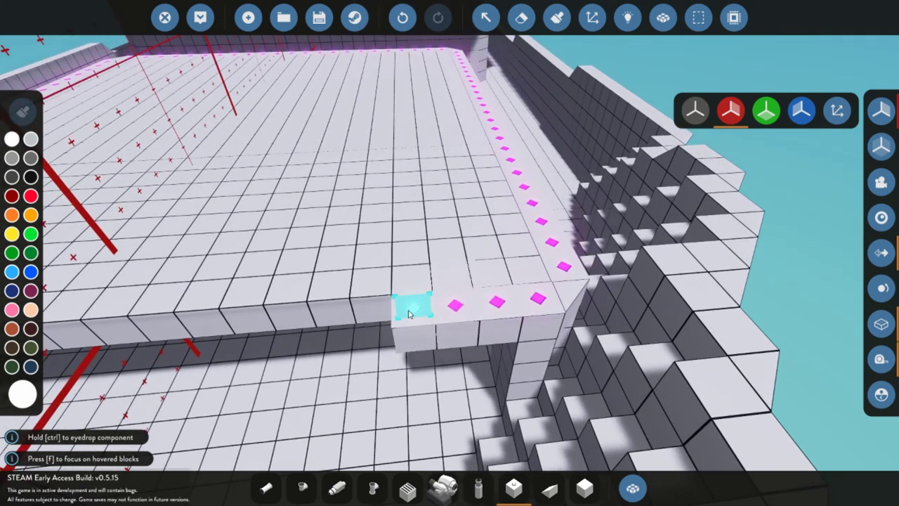
key(a)
click(301, 334)
click(334, 328)
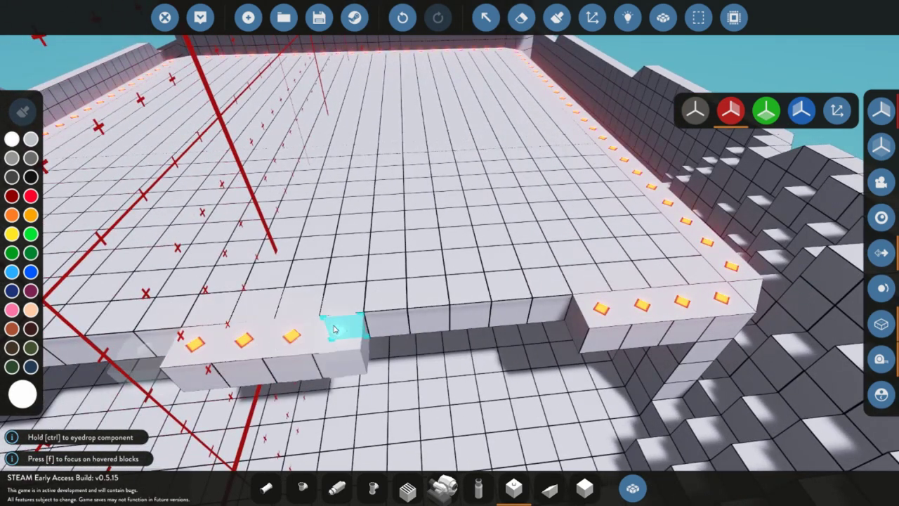
drag(335, 328, 446, 320)
click(529, 316)
click(546, 313)
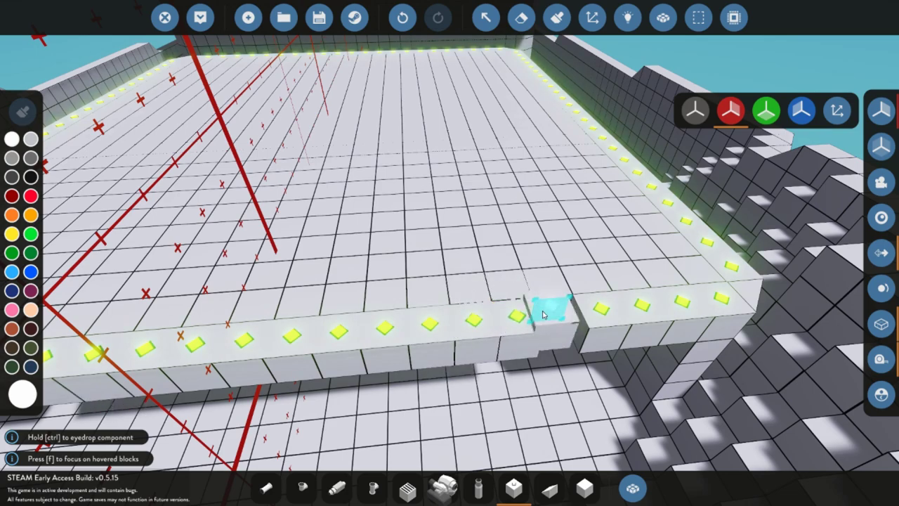
Paint the outer sides and short ends of a large H's two legs in yellow on the platform's top.
key(s)
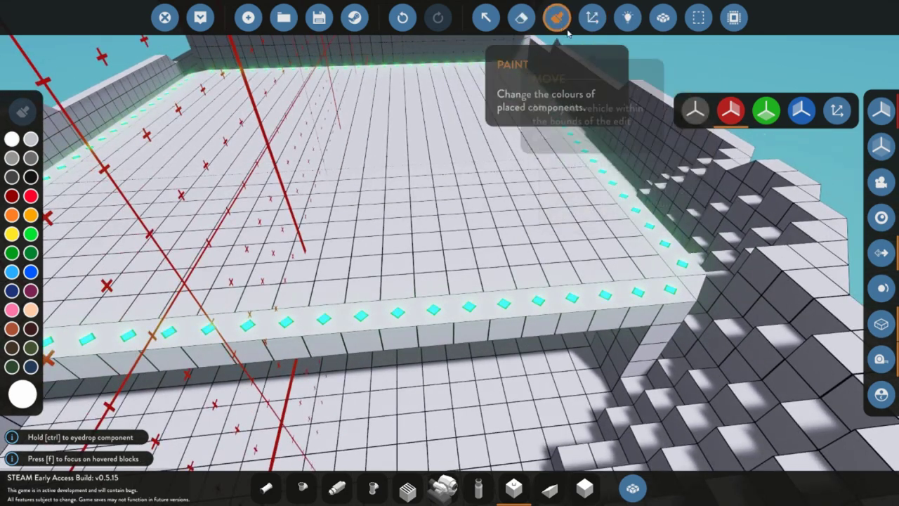
click(568, 25)
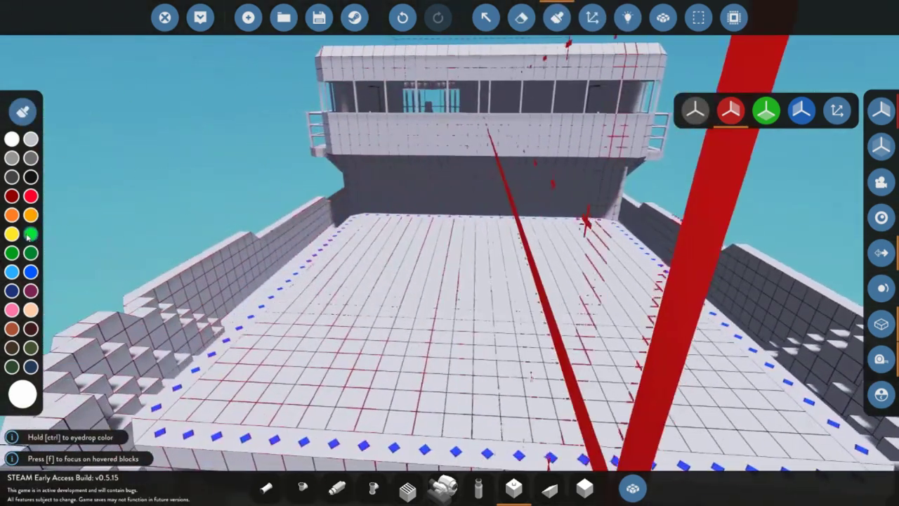
click(13, 234)
key(a)
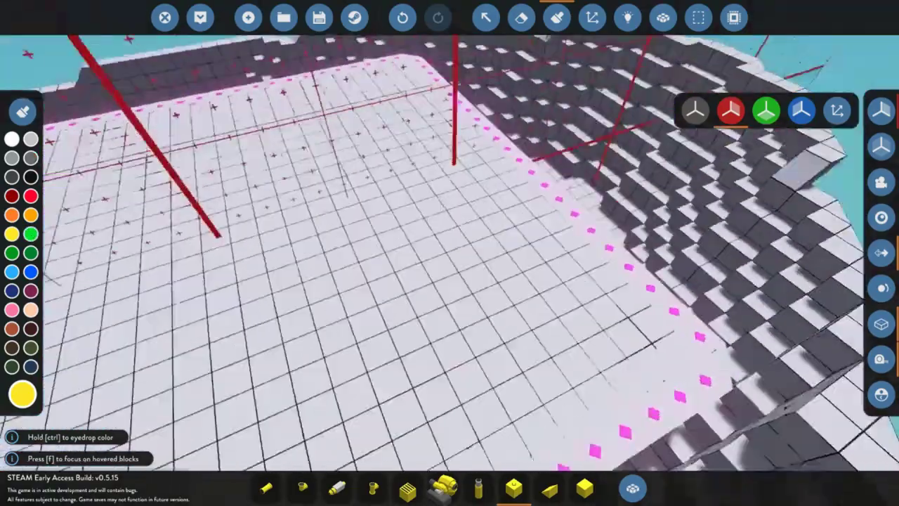
key(s)
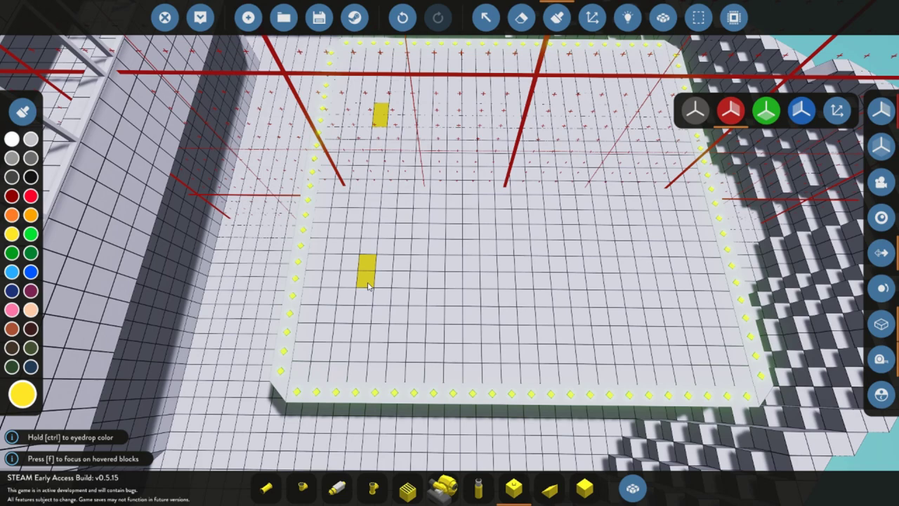
key(d)
drag(371, 295, 386, 301)
key(d)
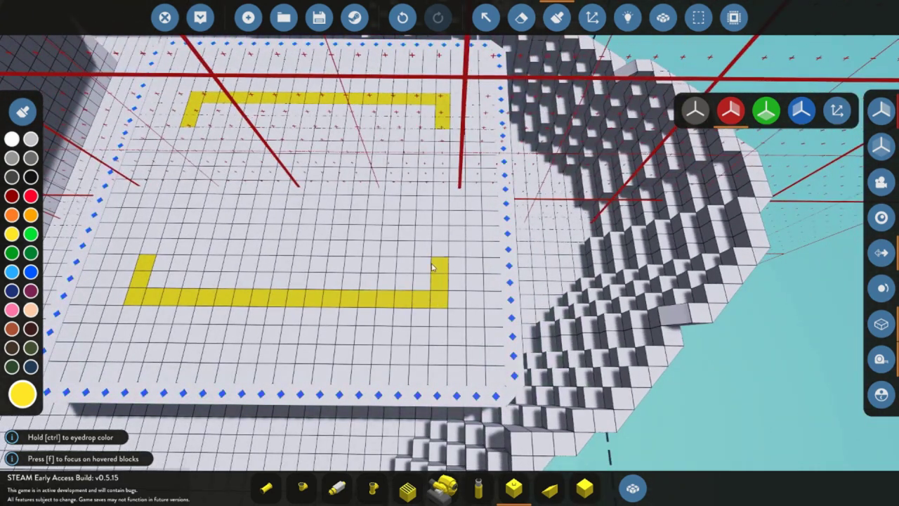
Close the yellow H outline by painting the legs' inner sides and both sides of the crossbar.
key(a)
drag(432, 267, 432, 267)
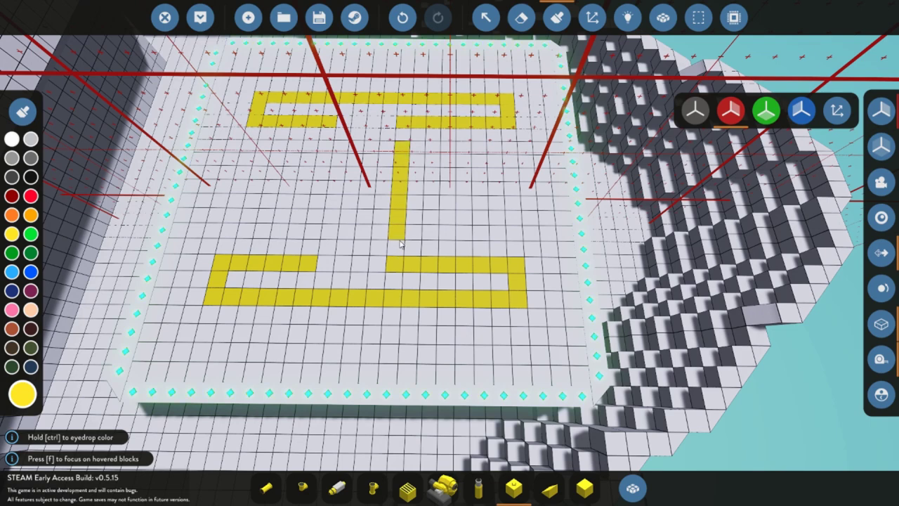
key(a)
drag(400, 241, 420, 264)
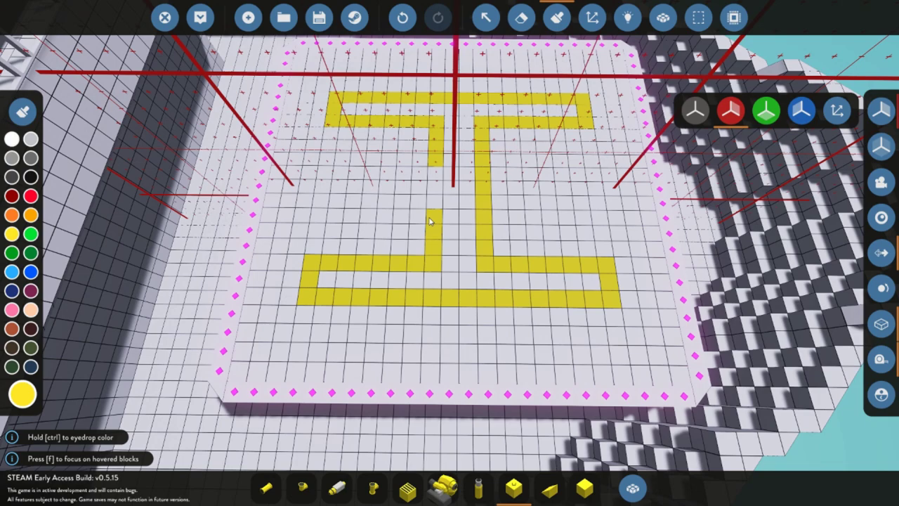
key(d)
key(a)
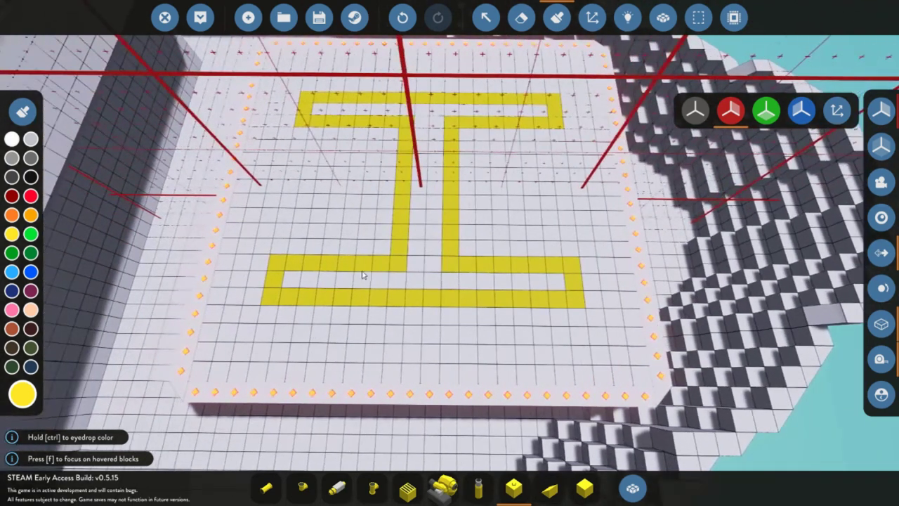
Widen both legs of the H outline by one block row in yellow and repaint the former inner rows white.
drag(333, 250, 432, 252)
key(a)
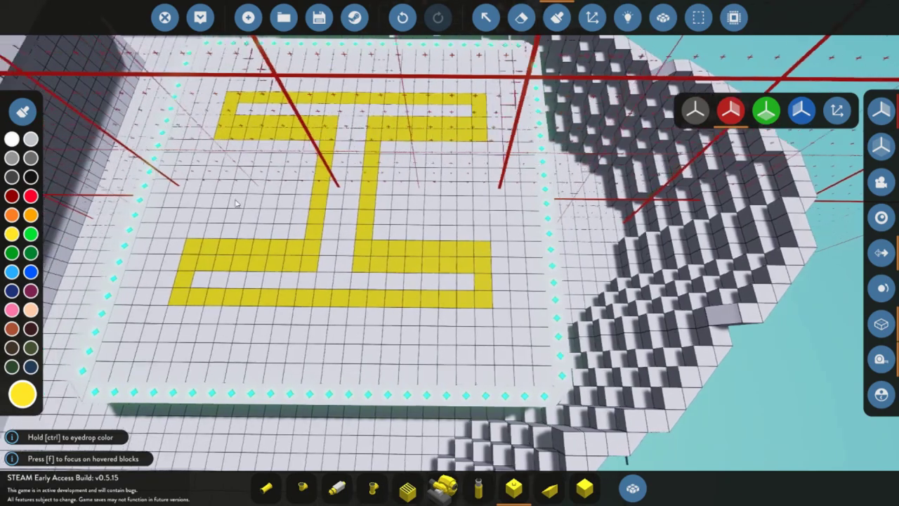
click(12, 139)
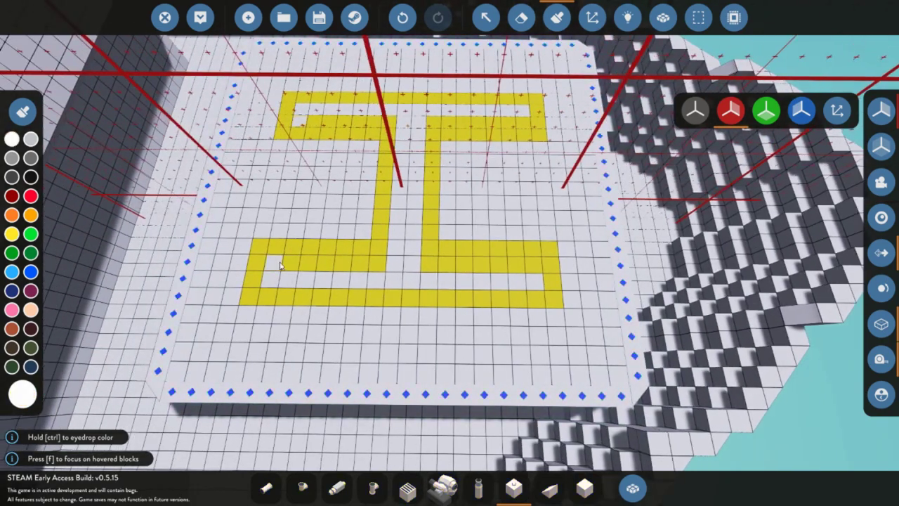
key(d)
drag(281, 266, 363, 267)
key(d)
key(a)
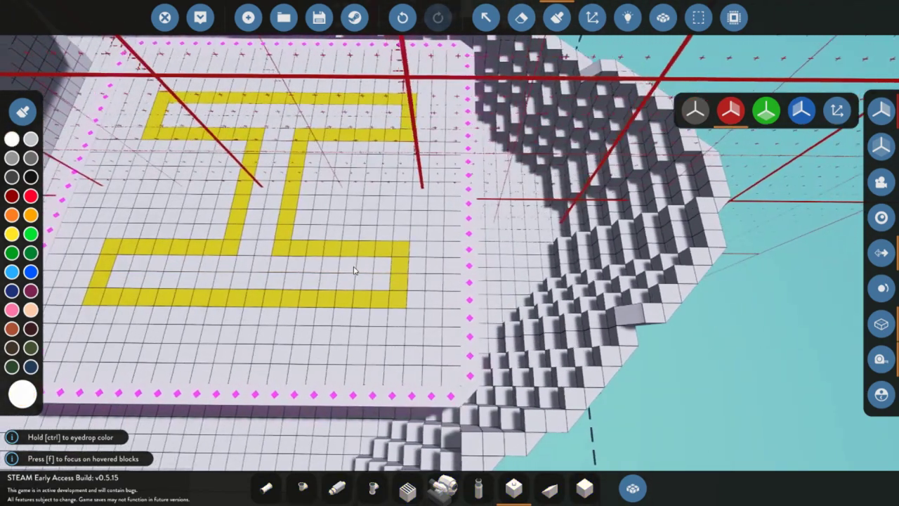
Fill the inside of the H outline with yellow across both legs and the crossbar.
key(a)
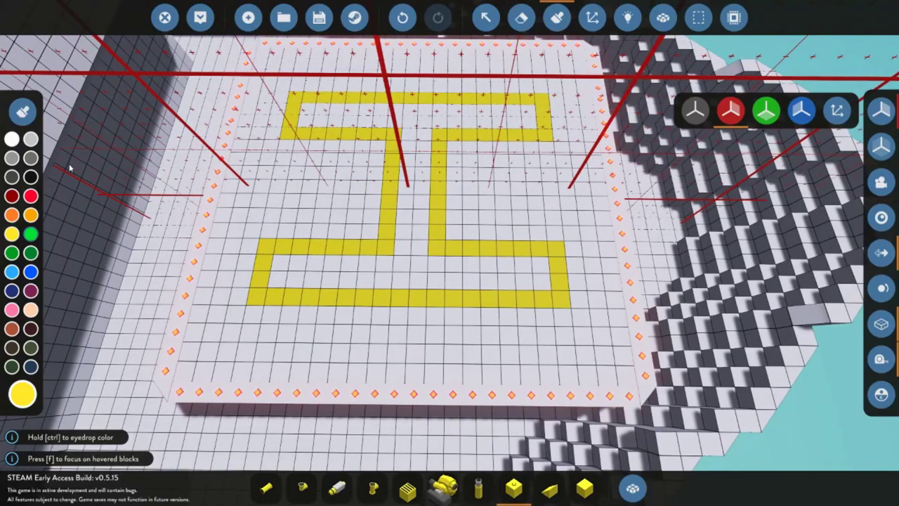
key(d)
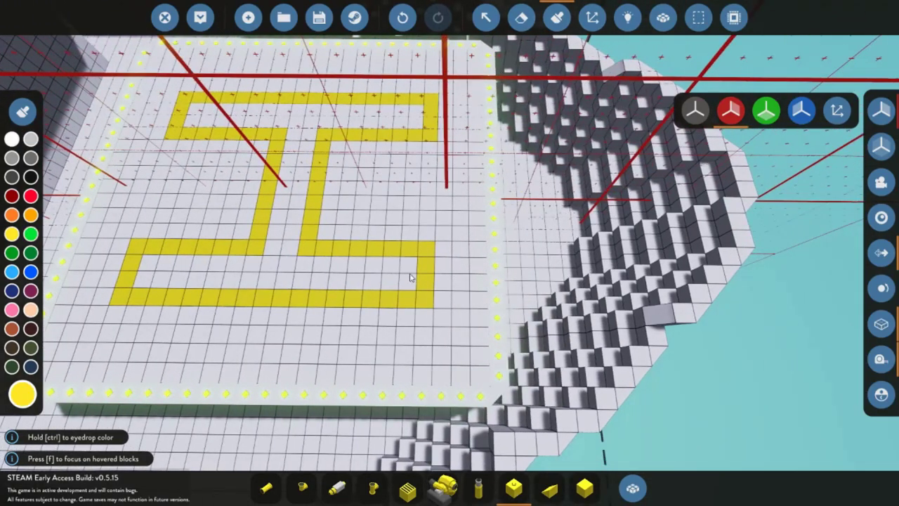
key(a)
mouse_move(407, 265)
mouse_down()
mouse_move(367, 271)
mouse_move(413, 280)
mouse_up()
key(d)
key(a)
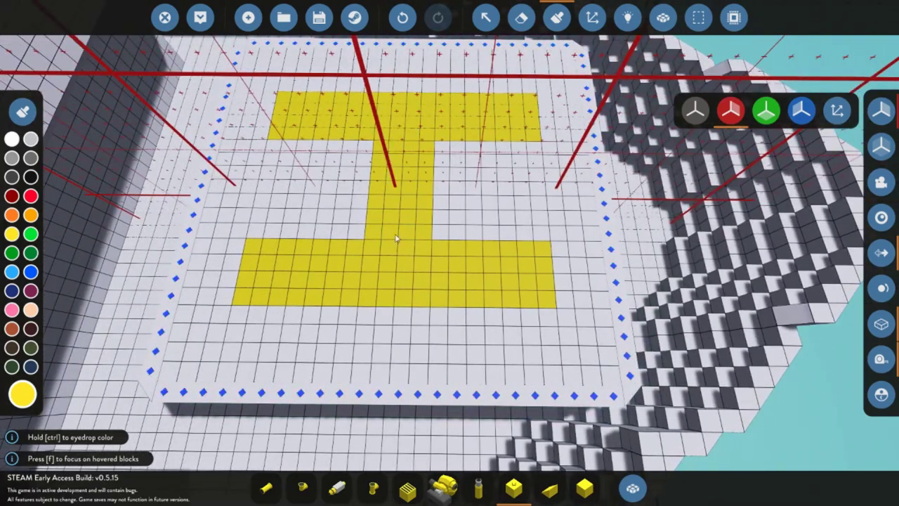
Paint a grey border just inside the platform's row of lights and a grey outline around the yellow H.
key(a)
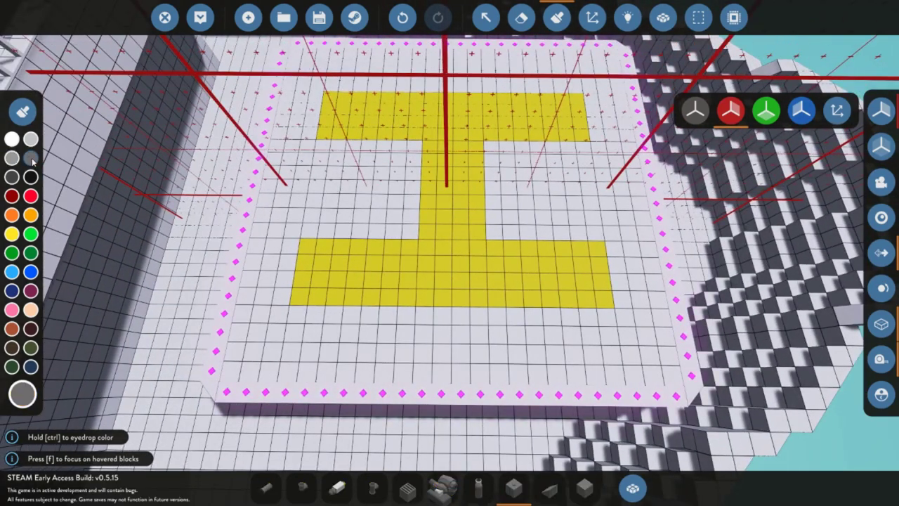
key(d)
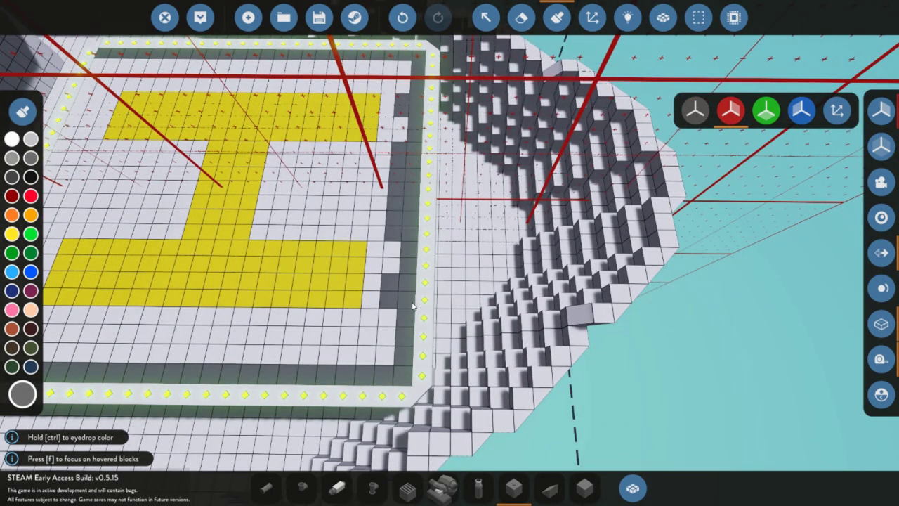
key(a)
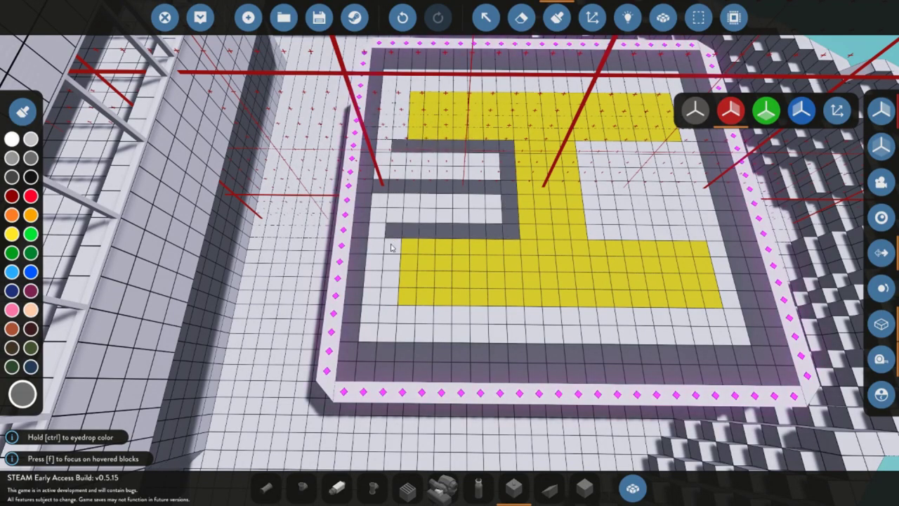
key(d)
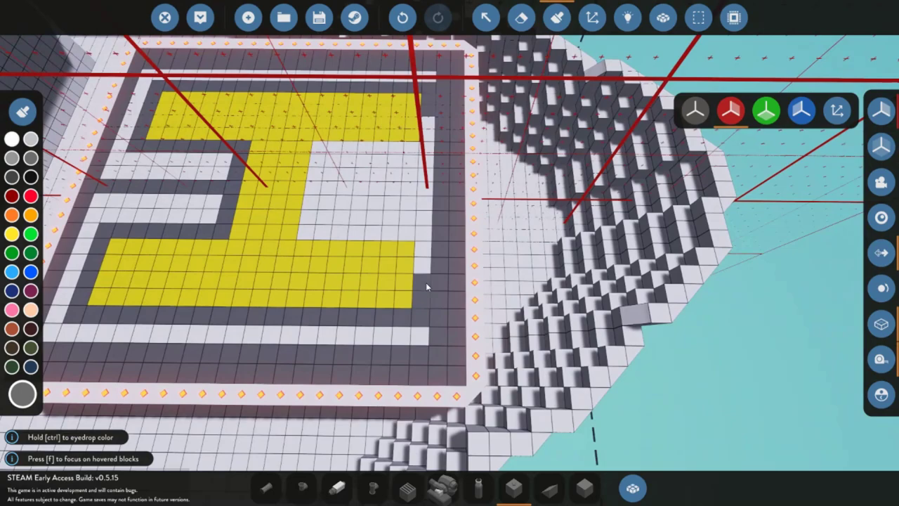
key(a)
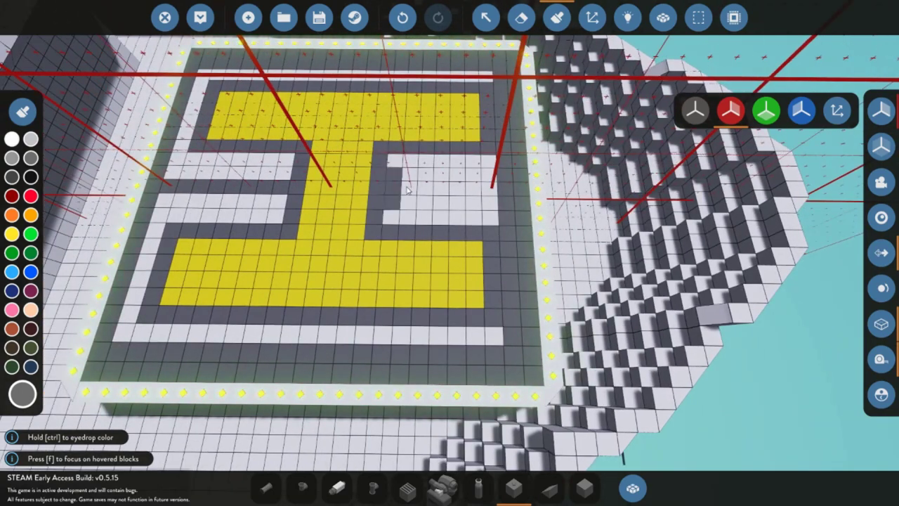
Fill the remaining white areas between the yellow H and the border with grey.
key(d)
mouse_move(408, 189)
mouse_down()
mouse_move(425, 198)
mouse_move(420, 215)
mouse_move(439, 163)
mouse_up()
key(a)
key(d)
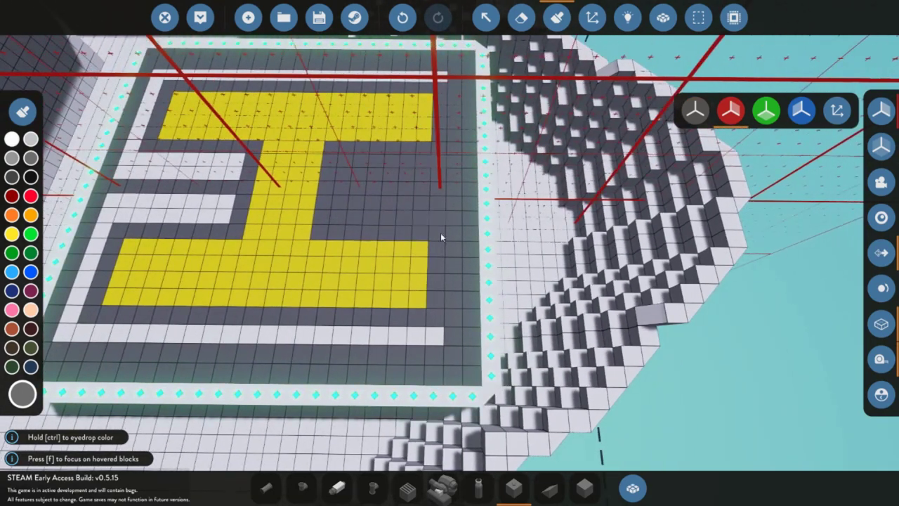
key(a)
drag(430, 339, 390, 334)
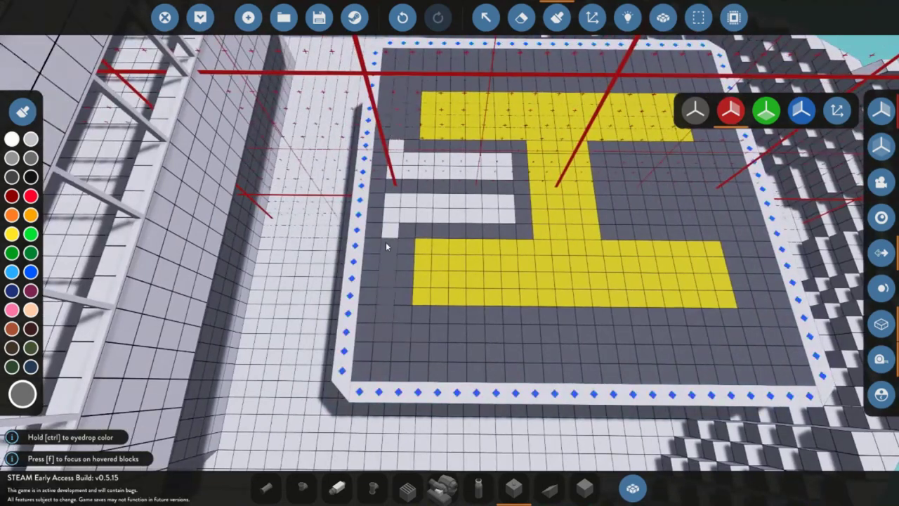
key(d)
mouse_move(411, 206)
mouse_down()
mouse_move(456, 206)
mouse_move(412, 214)
mouse_up()
key(a)
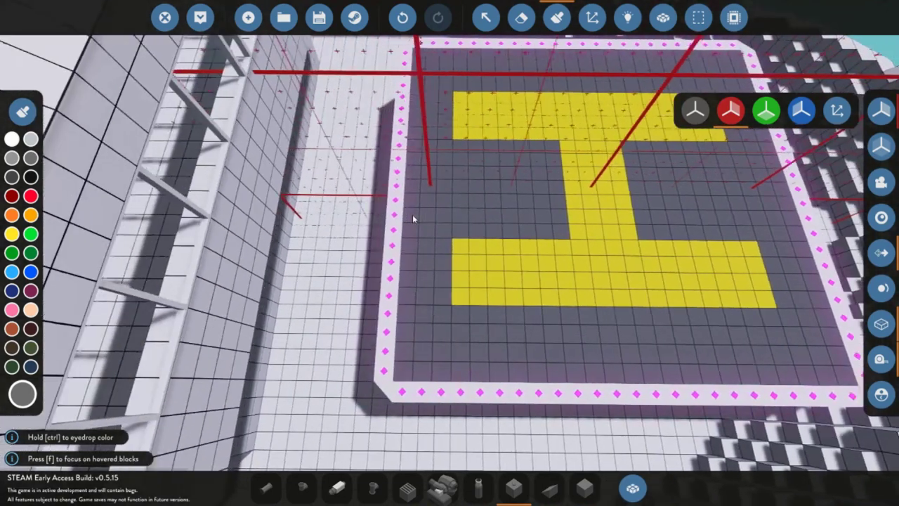
Paint the indicator light blocks and corner pieces around the platform's edges grey.
key(d)
key(a)
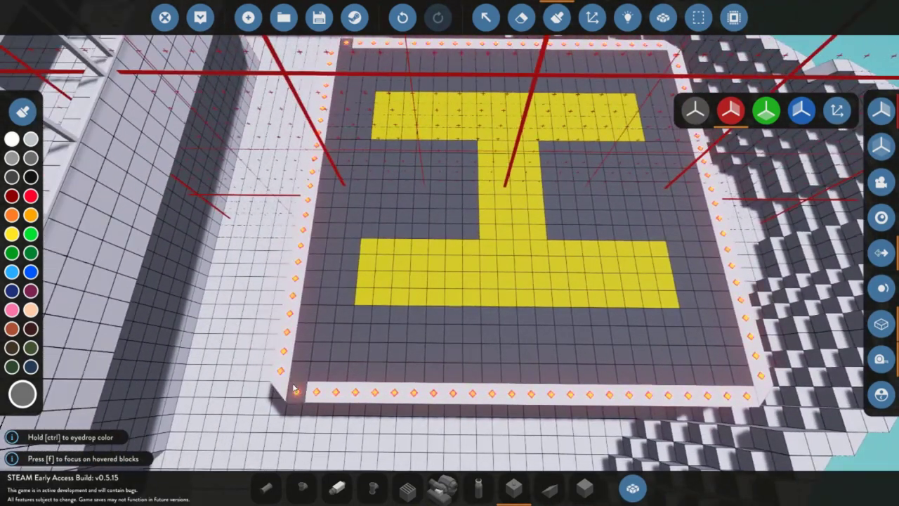
key(d)
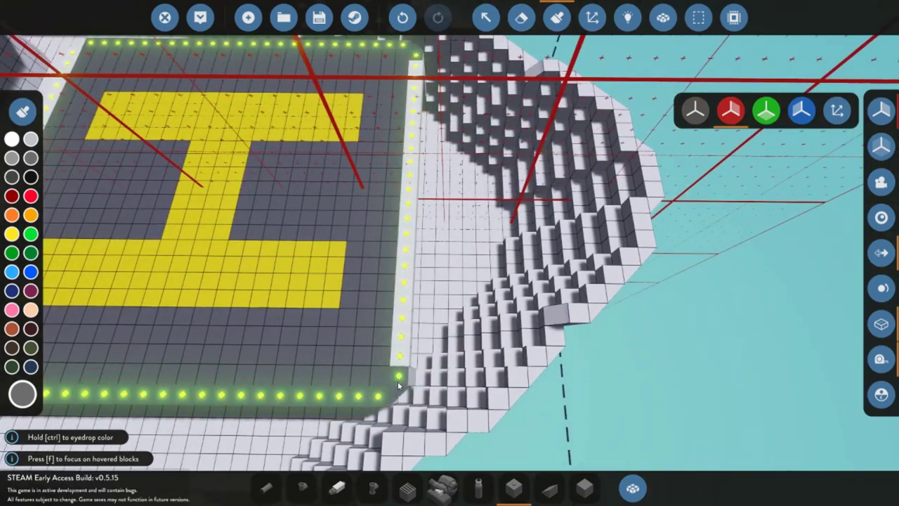
key(a)
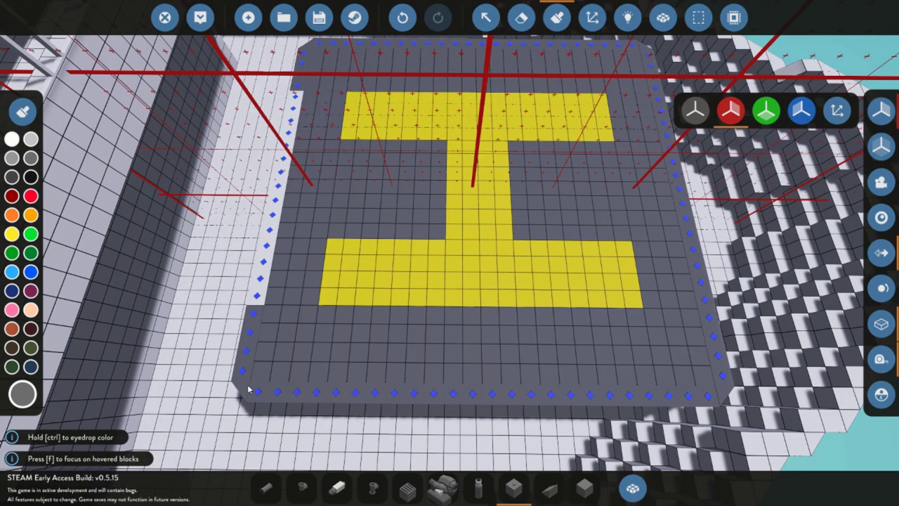
key(d)
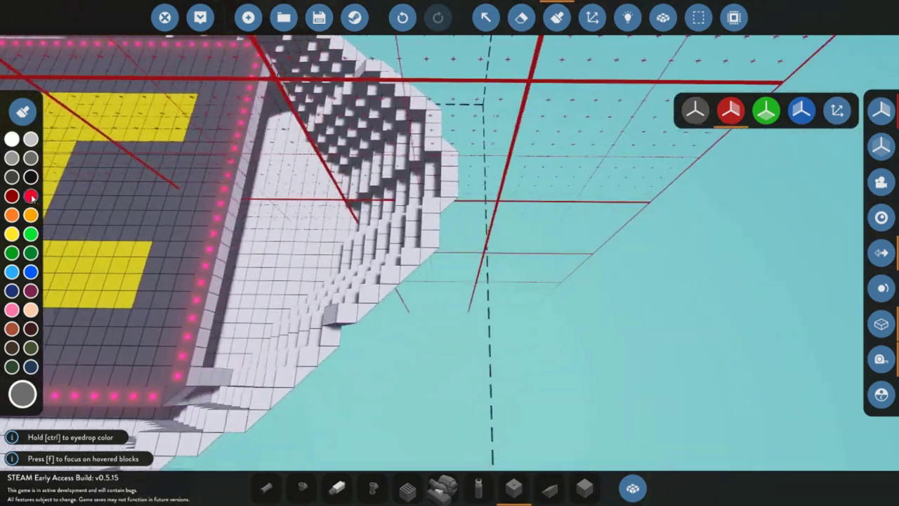
Paint the bulbous bow and the lower part of the hull around the ship's bow bright red.
click(31, 198)
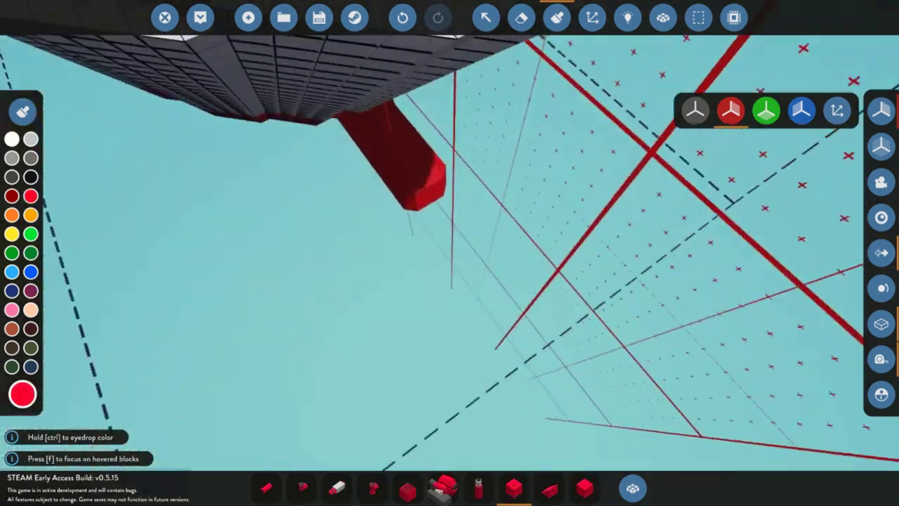
key(w)
key(s)
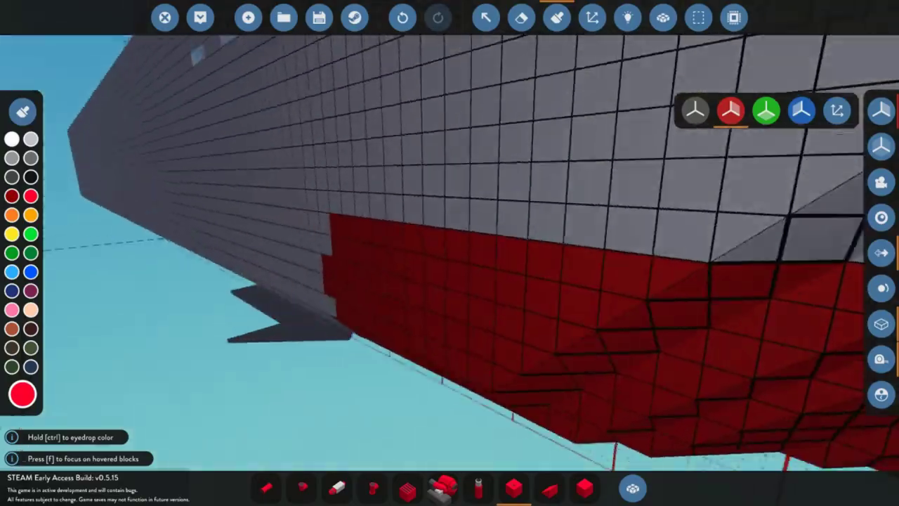
key(w)
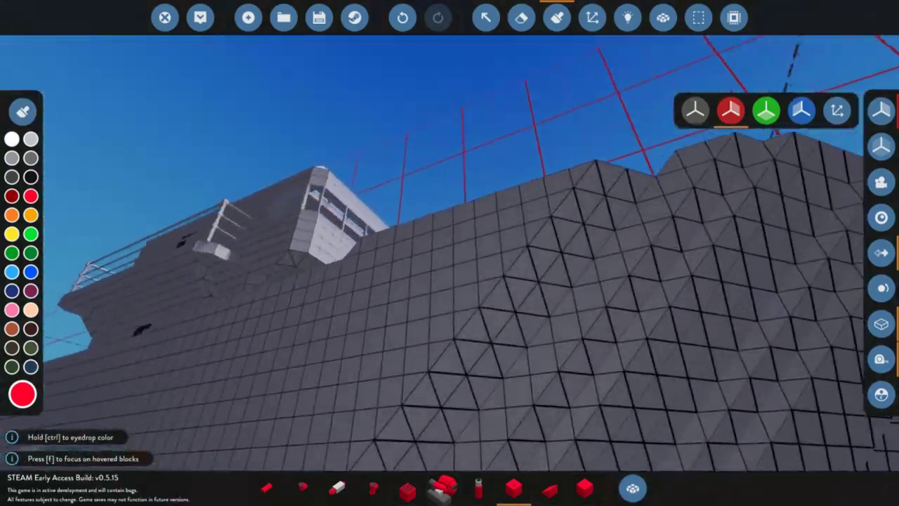
key(s)
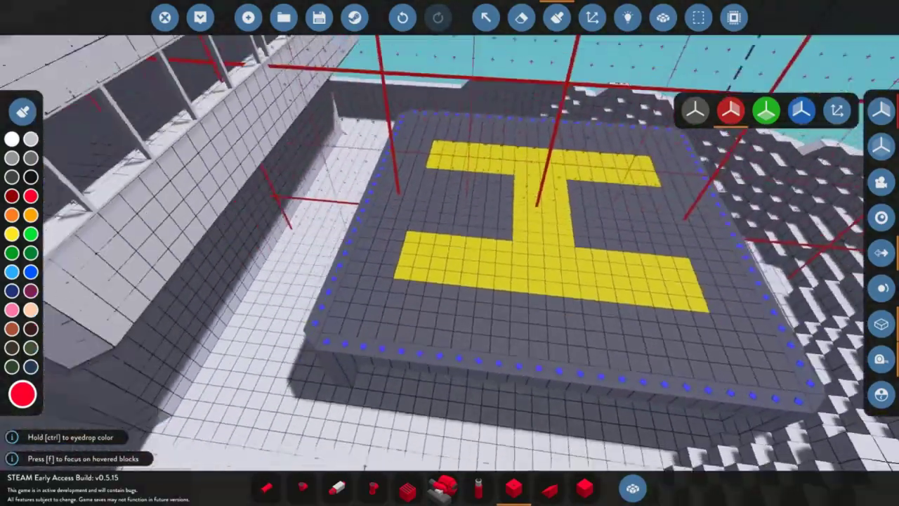
key(d)
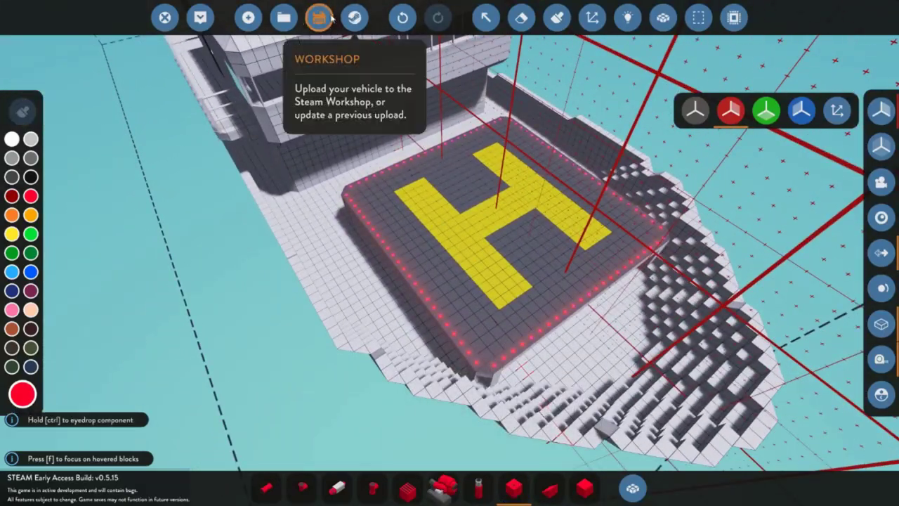
Save the ship as a new numbered version in the "new tanker" series, without overwriting an existing save.
click(319, 18)
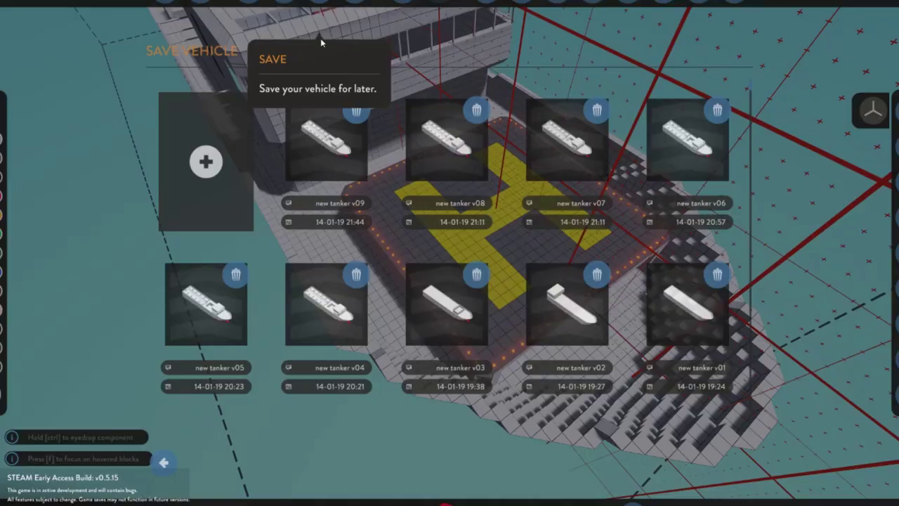
click(206, 162)
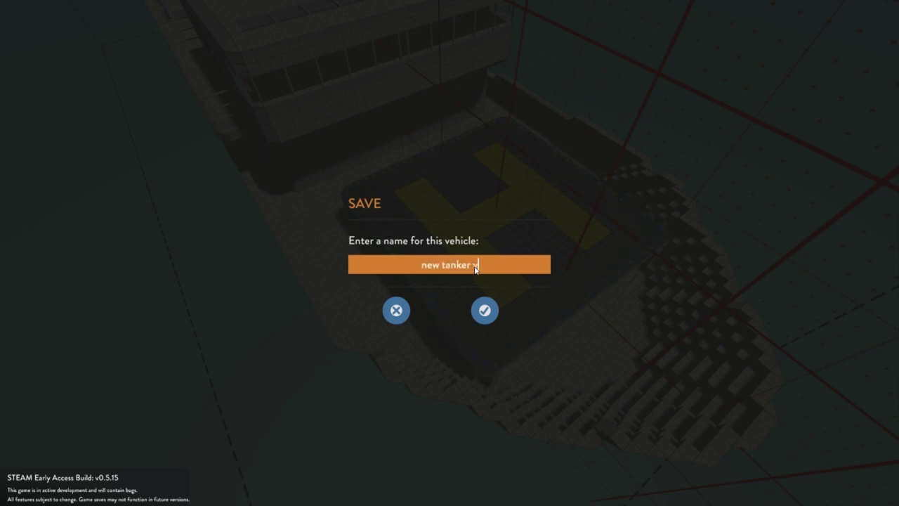
click(494, 300)
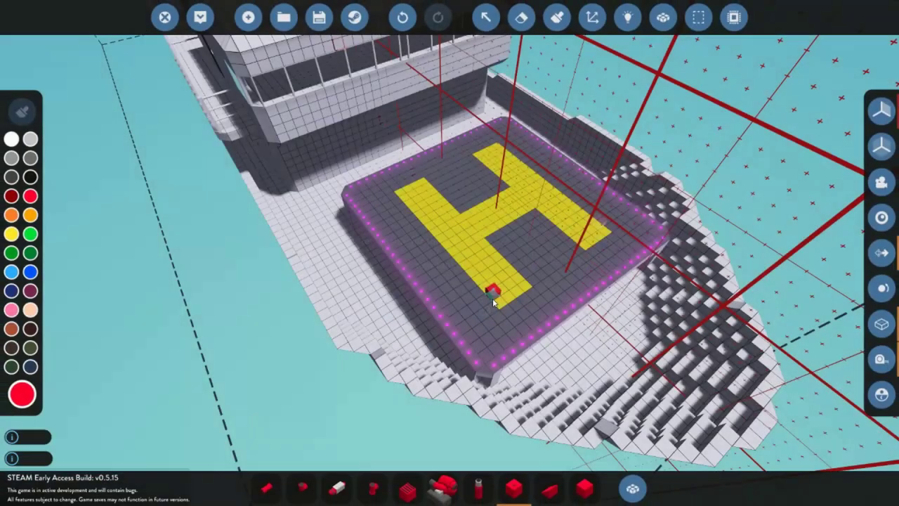
key(d)
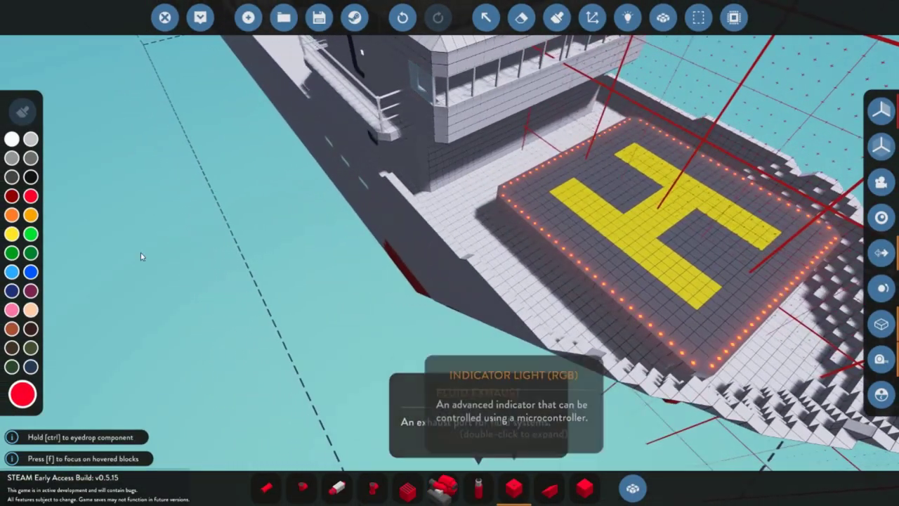
key(a)
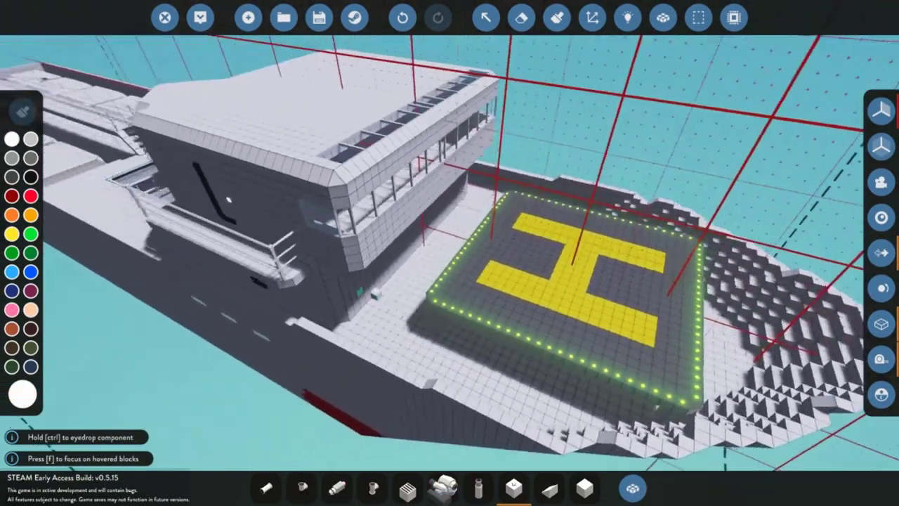
key(a)
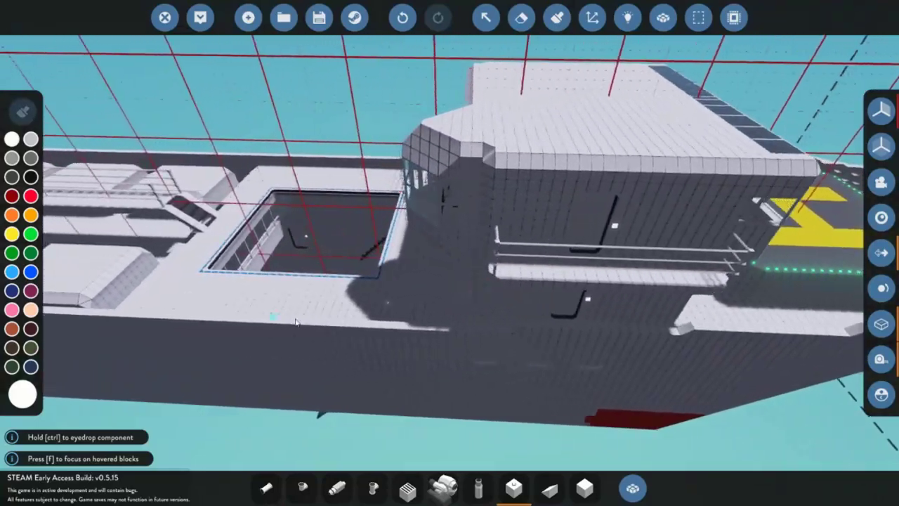
key(a)
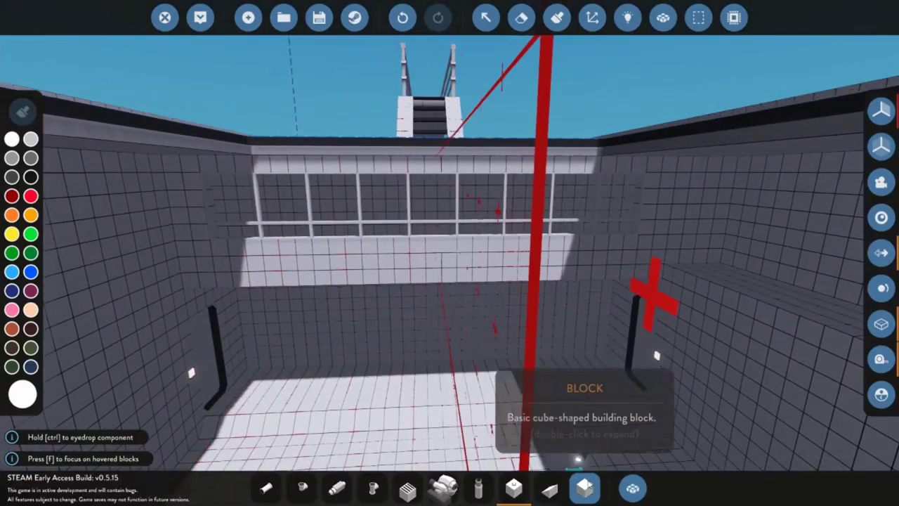
click(584, 487)
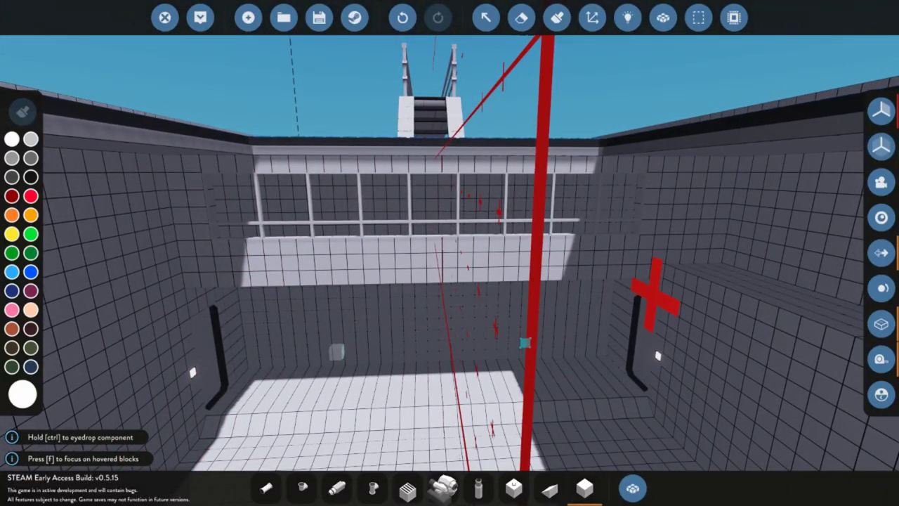
key(w)
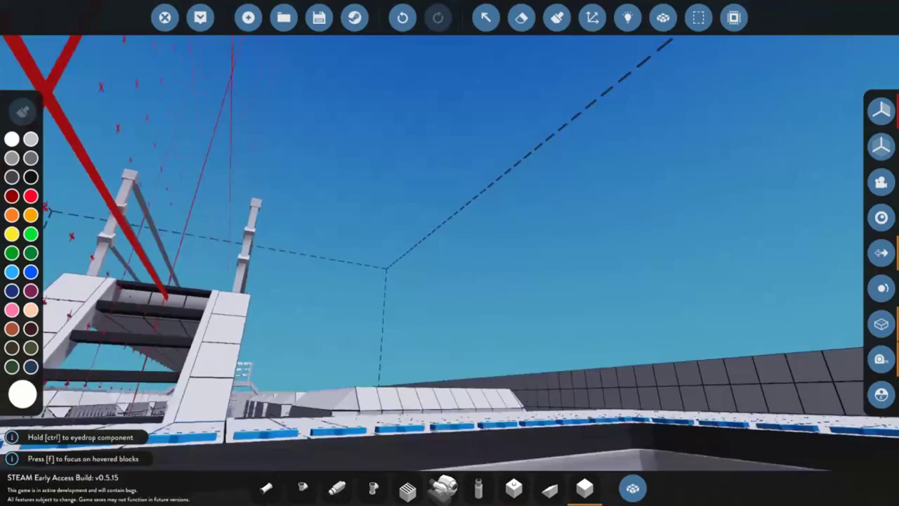
key(w)
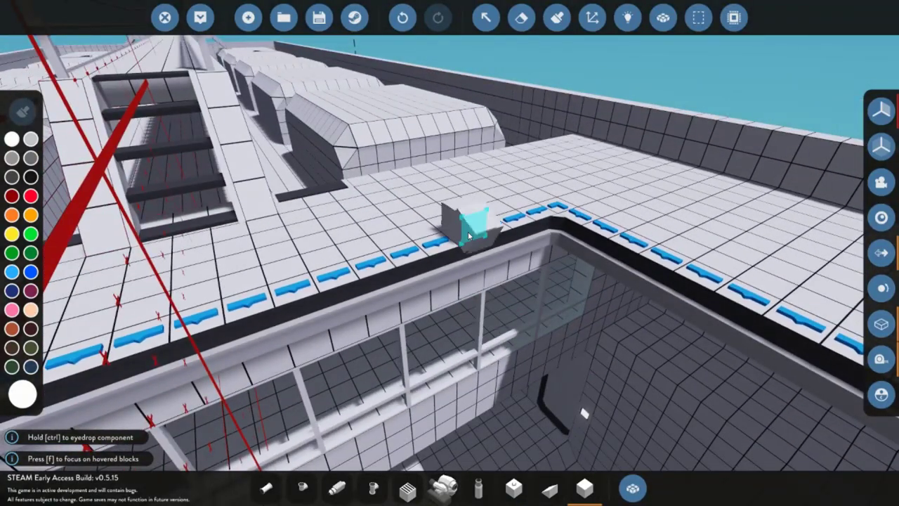
click(482, 240)
click(496, 250)
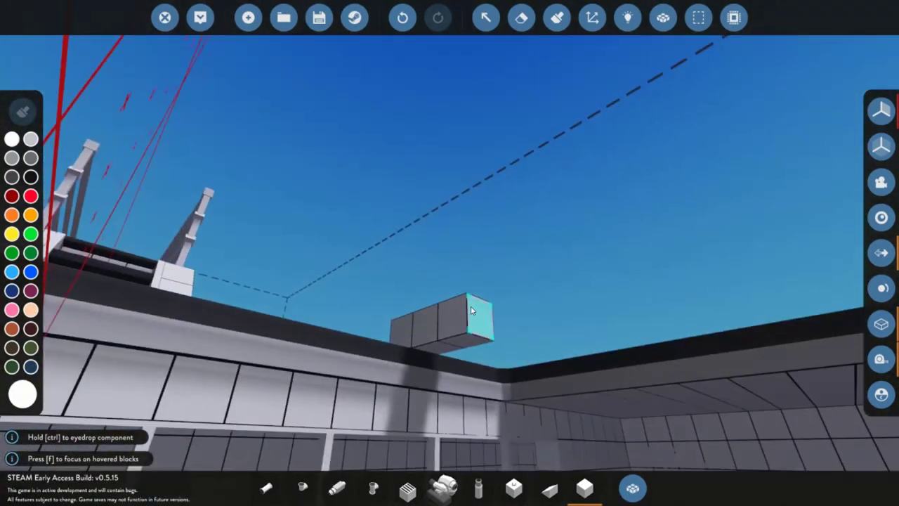
click(469, 342)
key(w)
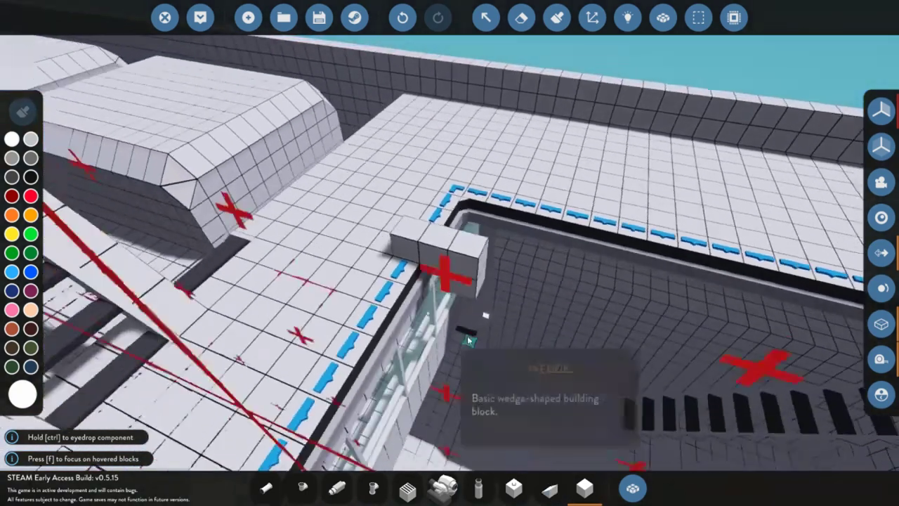
click(521, 17)
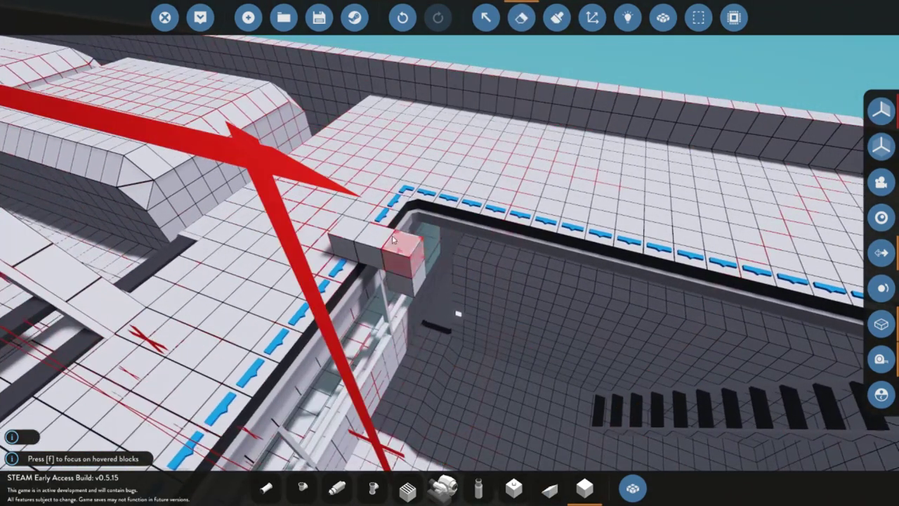
drag(355, 226, 405, 243)
click(414, 269)
key(d)
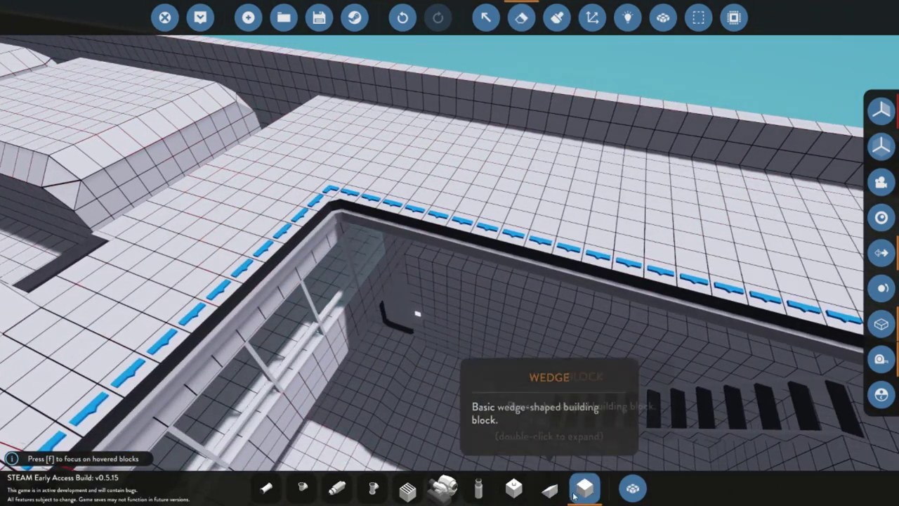
Clear the component inventory search, browse all components and put the door panel building pieces in the quick slots.
click(585, 488)
click(634, 490)
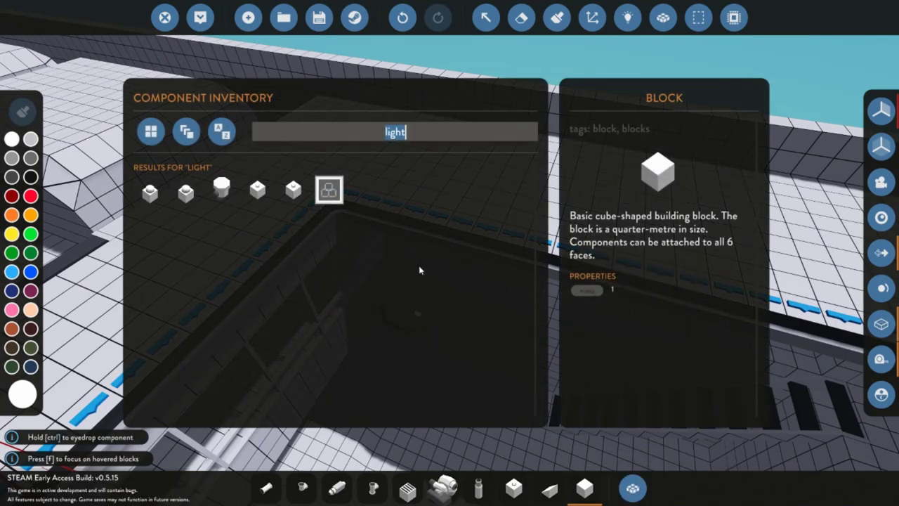
key(BackSpace)
scroll(364, 364, down, 4)
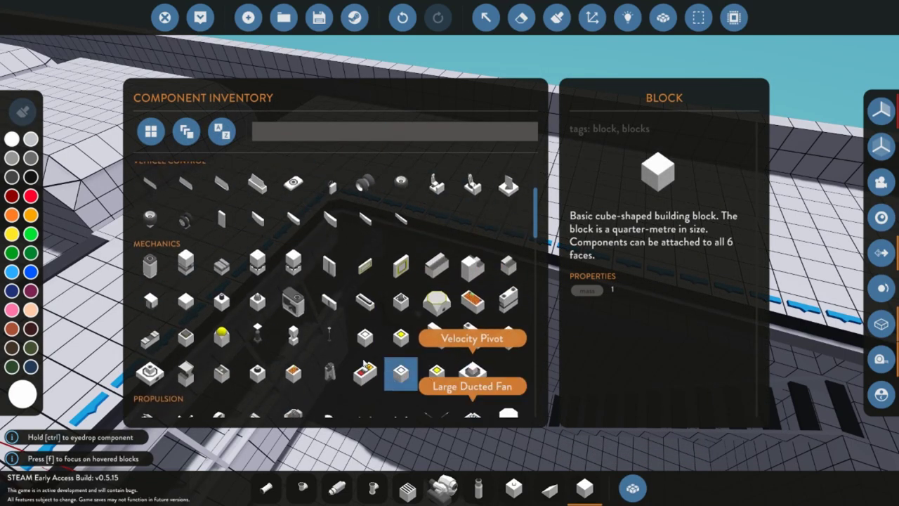
scroll(365, 323, down, 5)
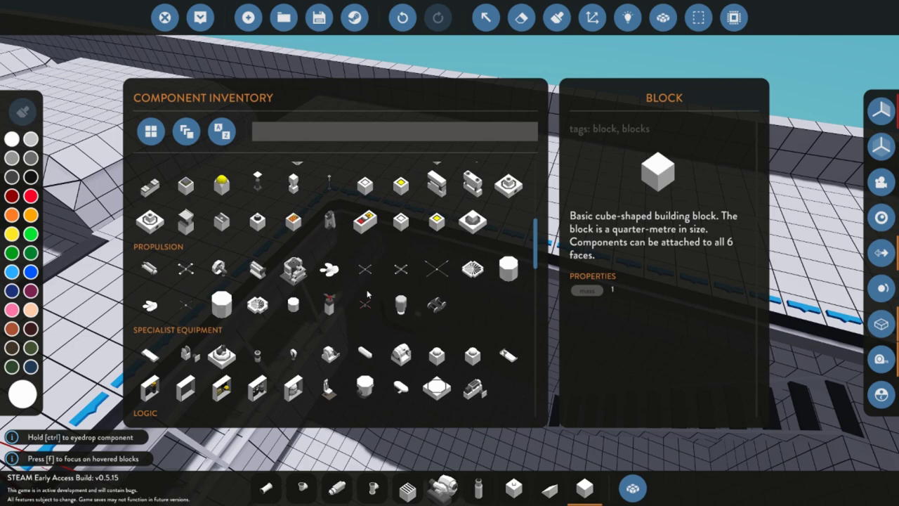
scroll(366, 295, down, 6)
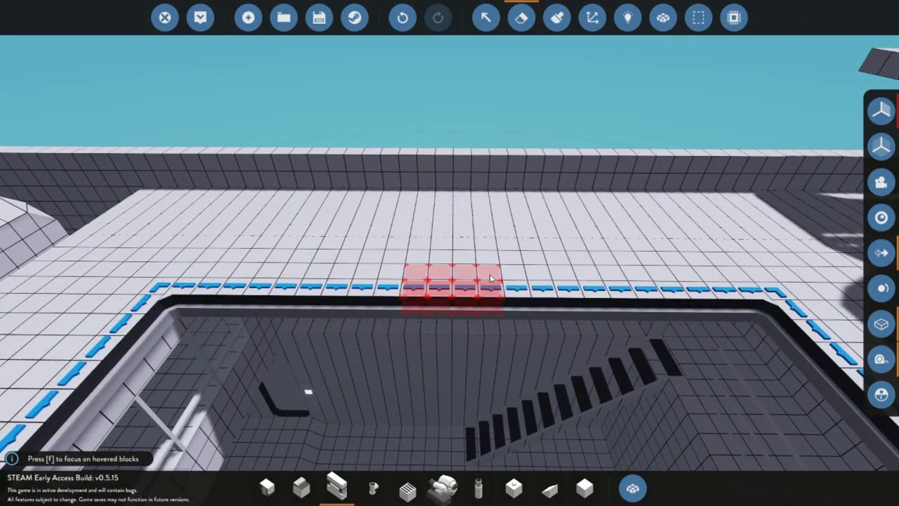
Erase a small notch of deck and rim blocks in the middle of the hold opening's side edge.
drag(473, 281, 473, 281)
key(s)
key(w)
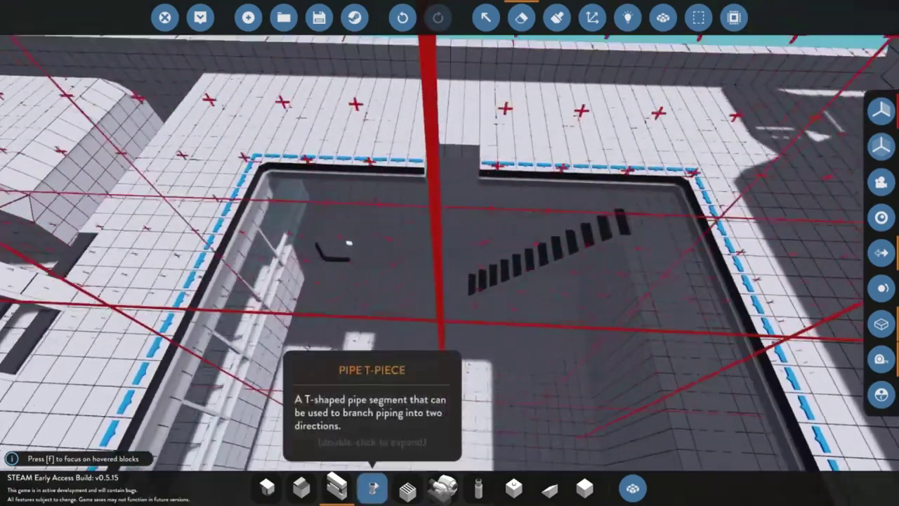
Rotate the three-block-wide door piece until it fits the notch in the hold's rim and place it there.
click(340, 497)
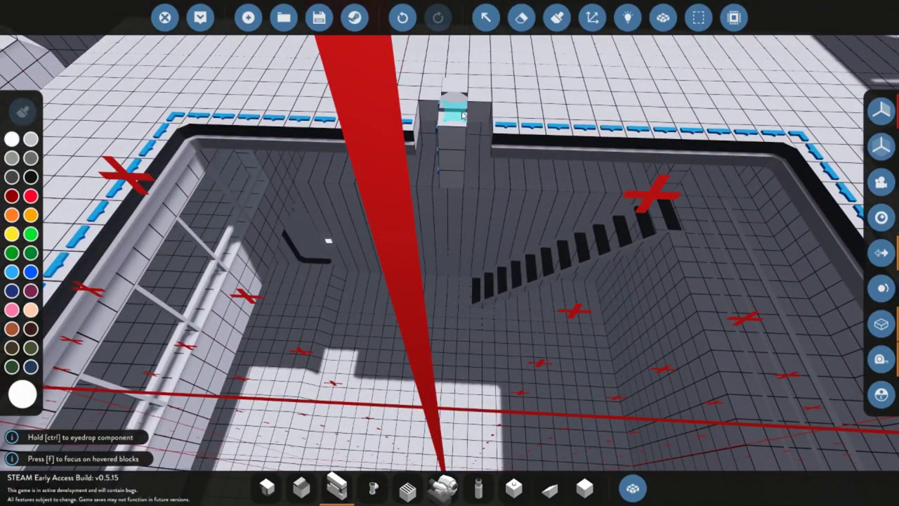
click(463, 115)
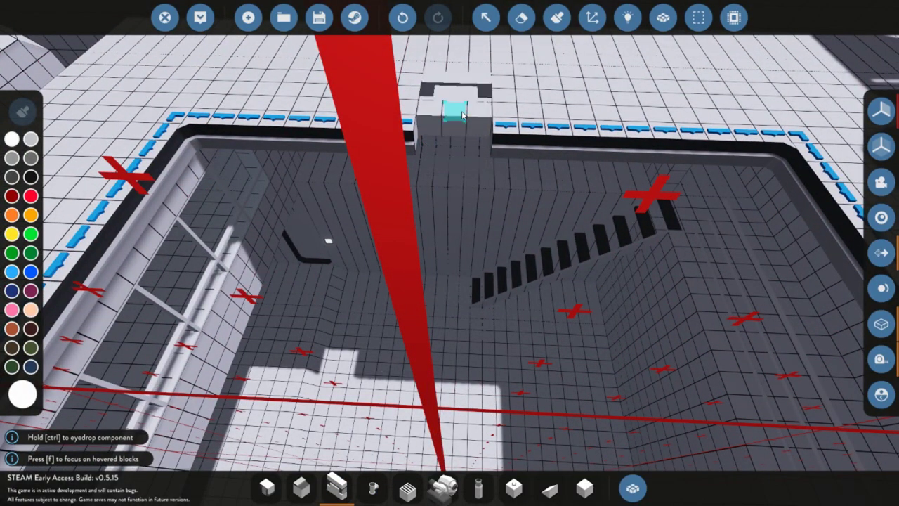
key(k)
key(k)
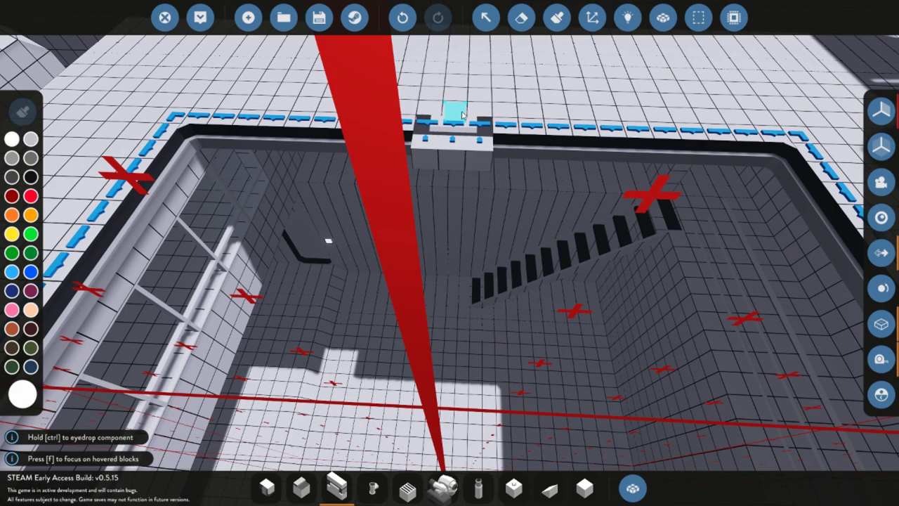
key(l)
key(l)
key(l)
key(l)
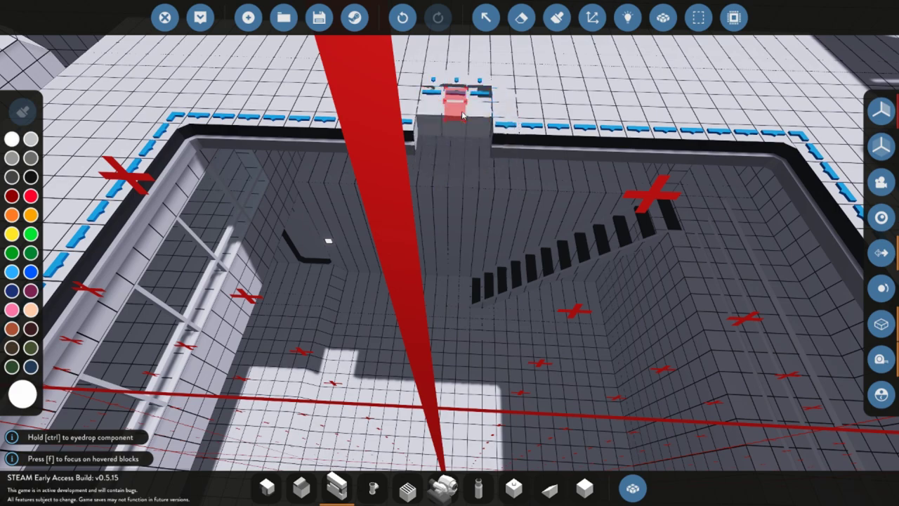
click(462, 114)
Rotate the door panel edge piece and place a row of it from one end of the three-block-wide piece along the rim.
key(w)
key(a)
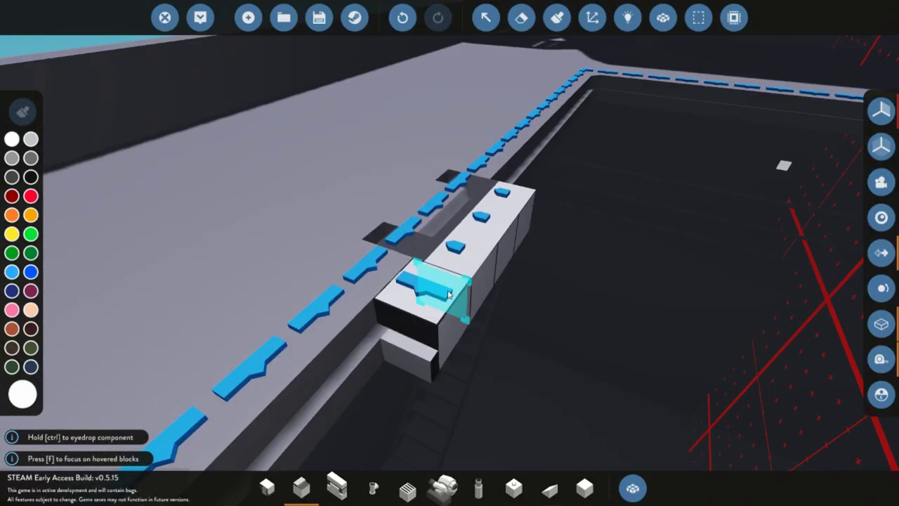
key(l)
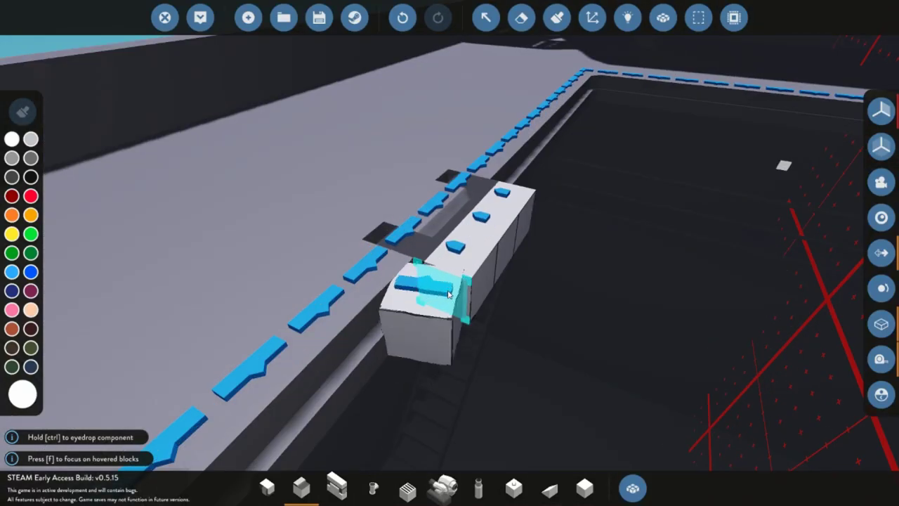
drag(449, 295, 437, 325)
Turn the edge piece to match the other end of the three-block-wide piece and extend the row towards the hold's opposite corner.
key(d)
key(w)
click(274, 245)
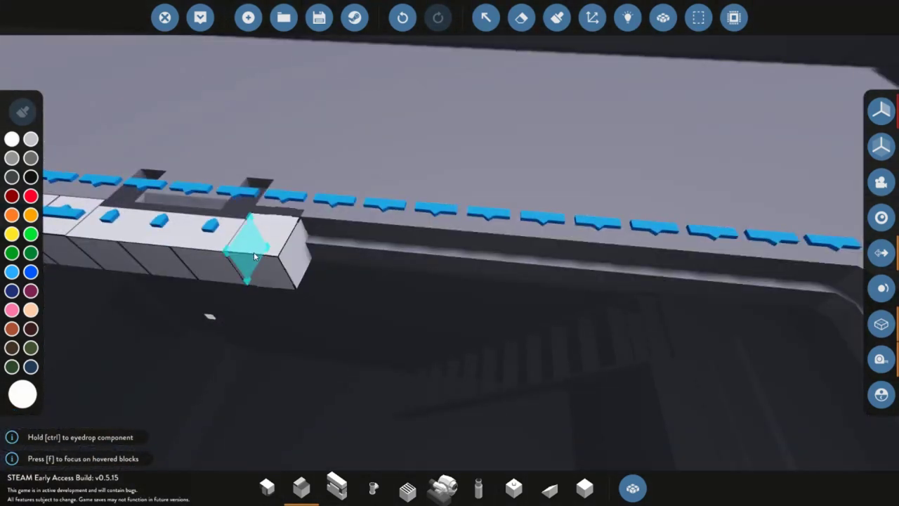
key(k)
key(k)
key(k)
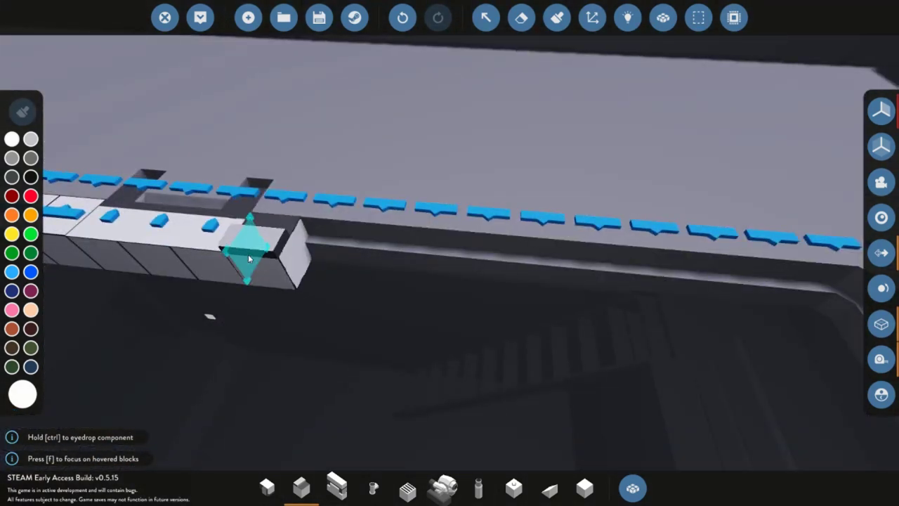
drag(248, 254, 626, 282)
Rotate the door panel corner piece and place it, mirrored, at the ends of the edge rows in the hold's corners.
key(d)
key(d)
key(s)
click(267, 487)
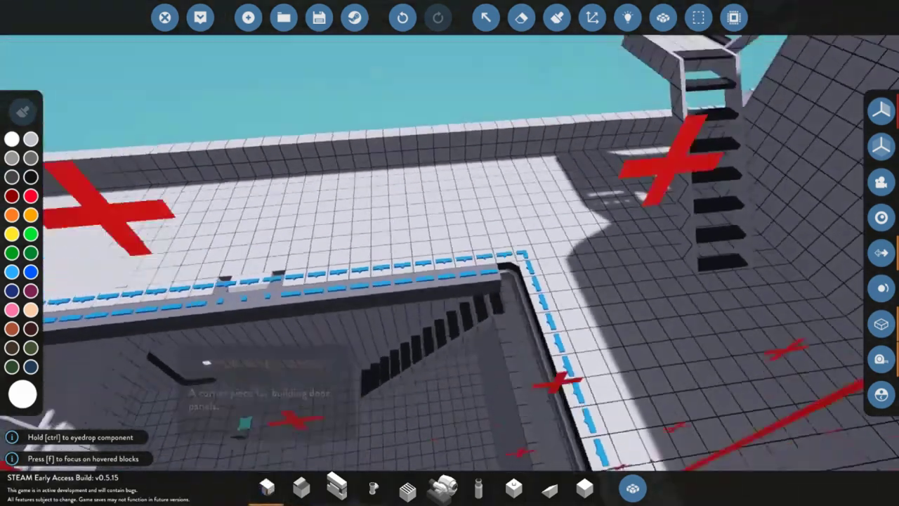
key(s)
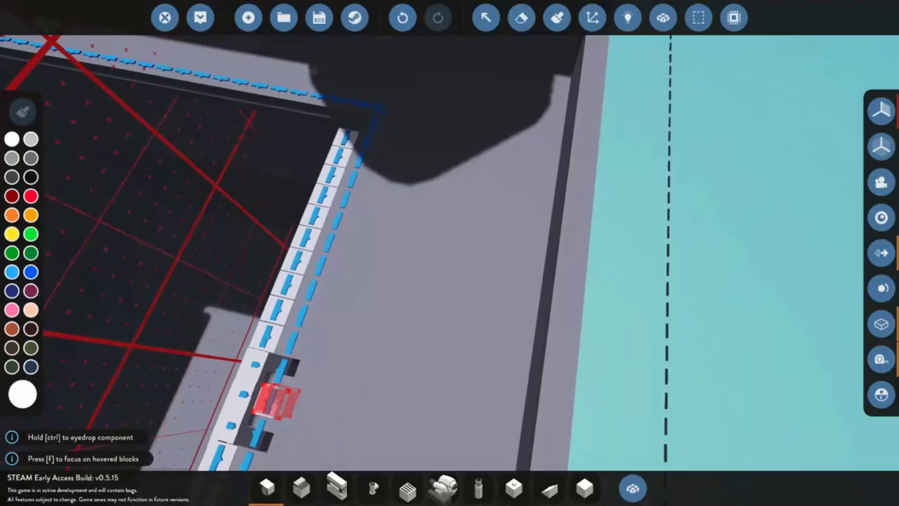
key(w)
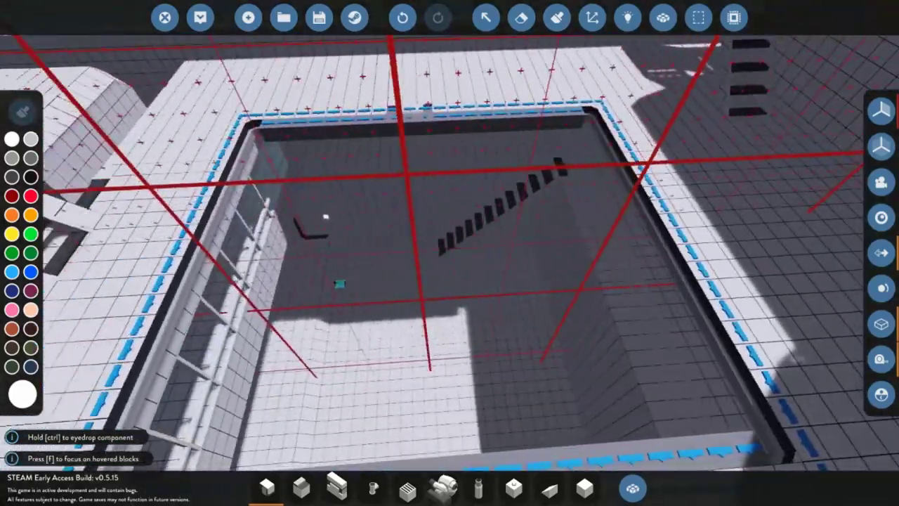
key(w)
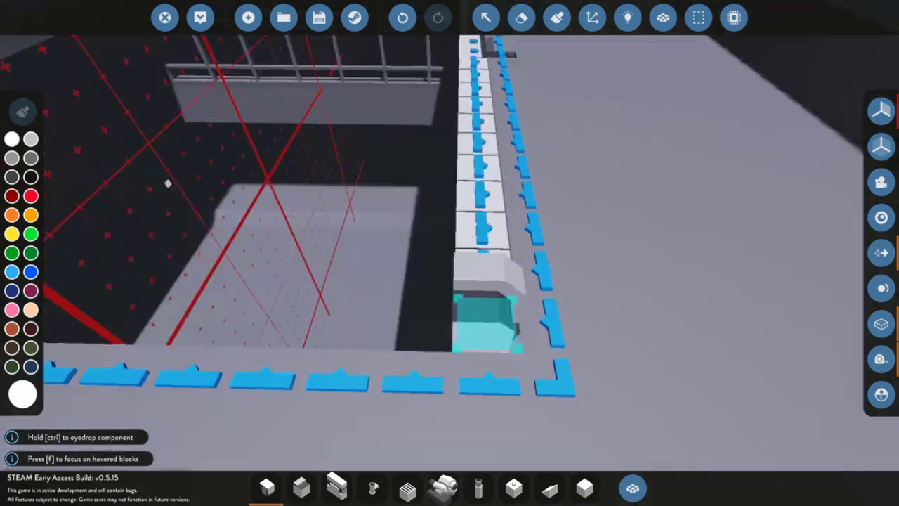
key(w)
key(s)
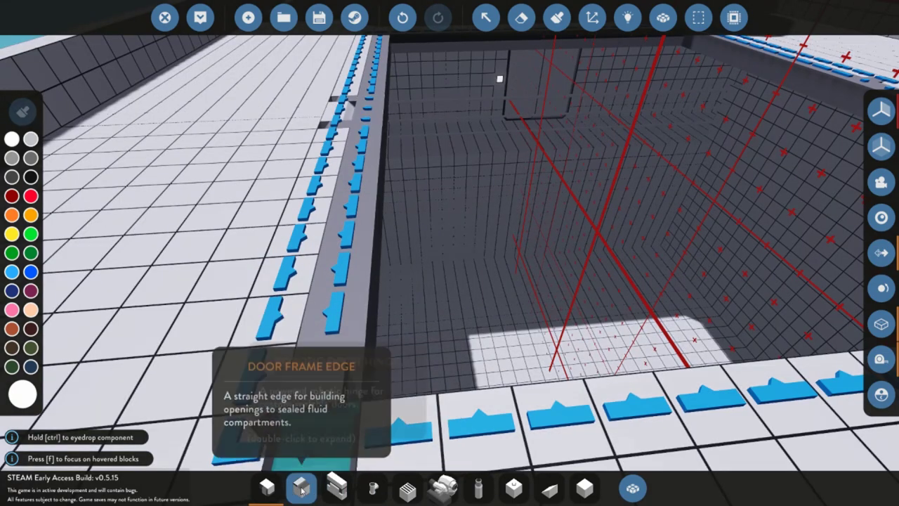
Turn the straight door edge piece and place a mirrored row along one end of the hold from the corners towards the middle.
click(300, 489)
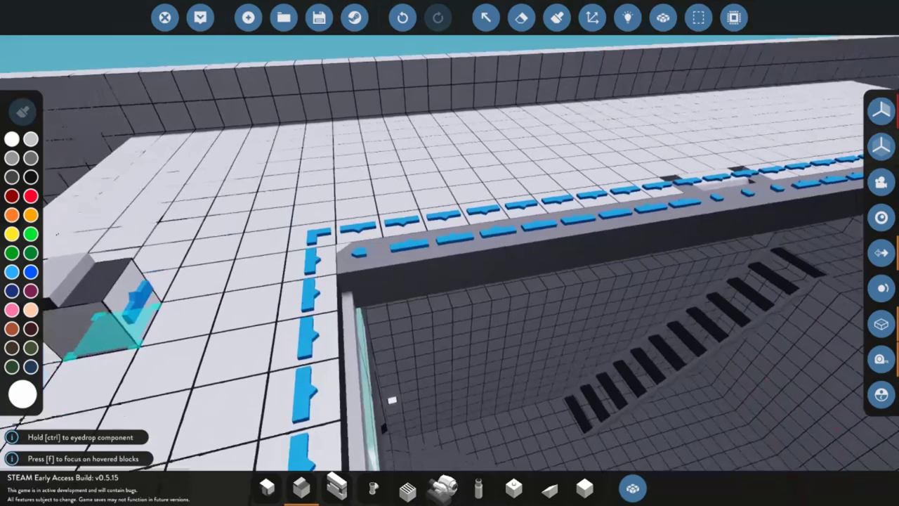
drag(450, 309, 414, 297)
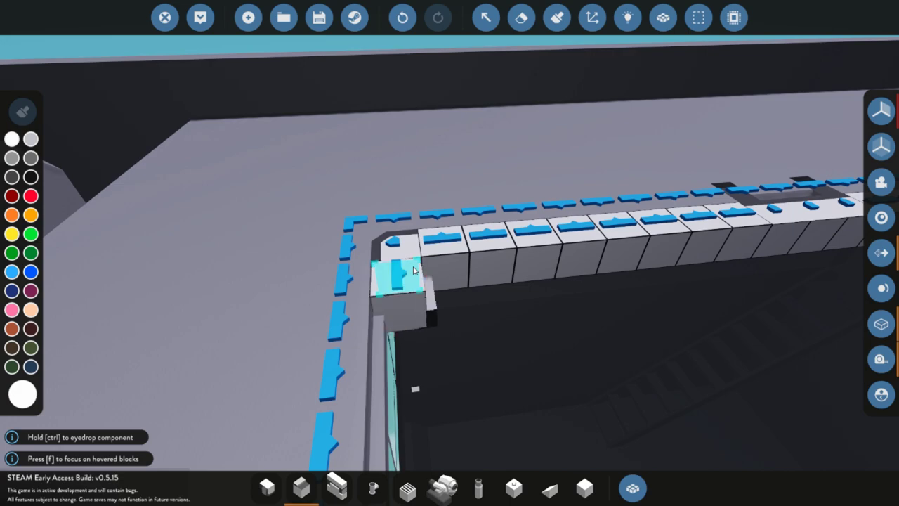
drag(409, 351, 458, 353)
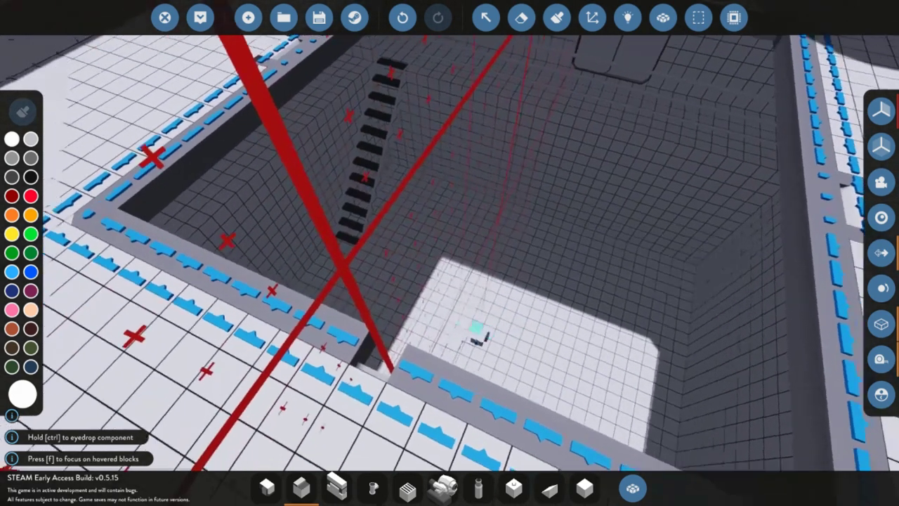
click(417, 341)
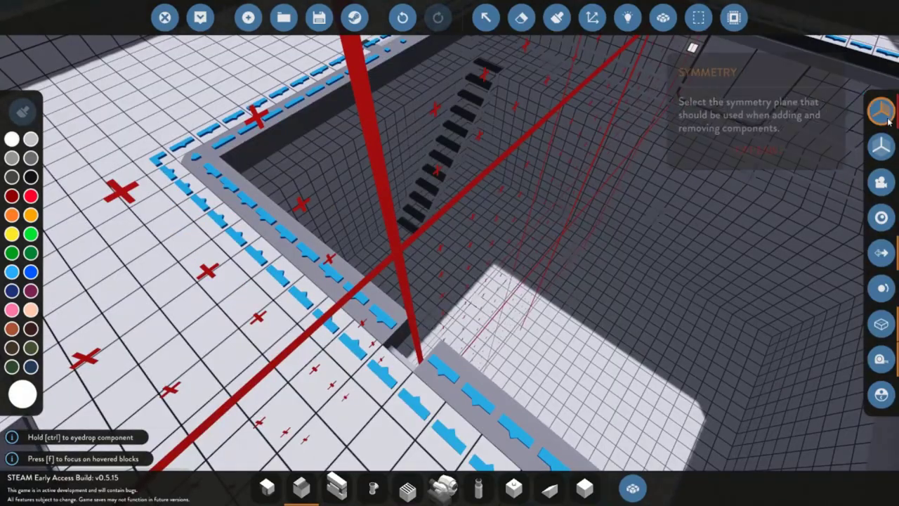
Turn symmetry off to fill the row's middle gap with an edge piece, and rotate the piece to suit the hold's opposite end.
click(881, 111)
click(695, 111)
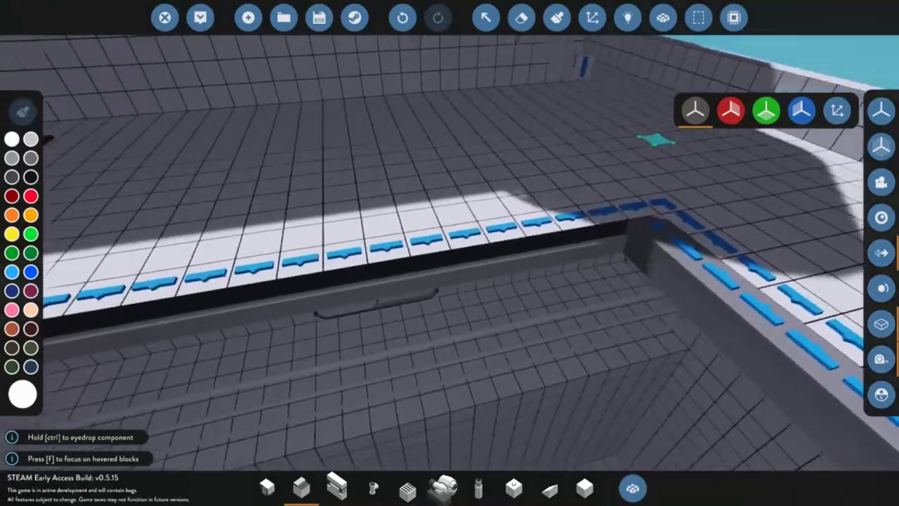
drag(657, 139, 637, 177)
scroll(608, 217, down, 5)
scroll(637, 177, up, 8)
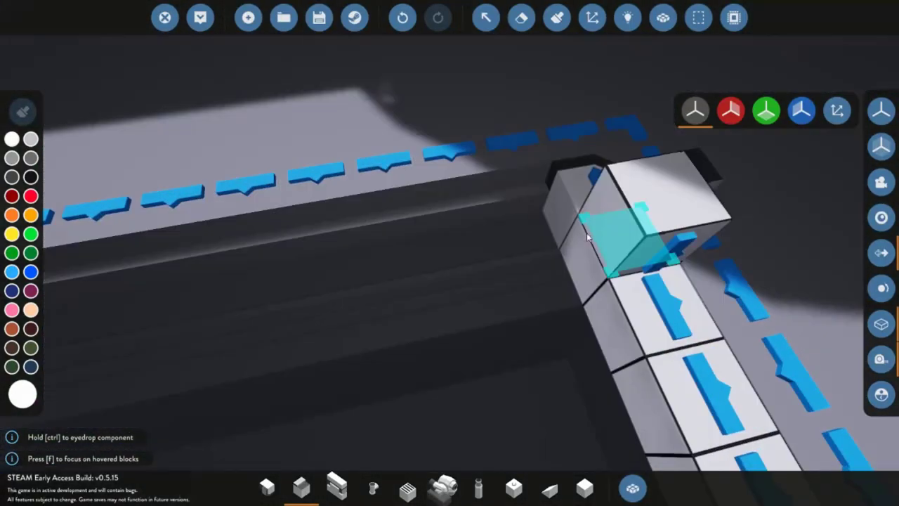
click(586, 232)
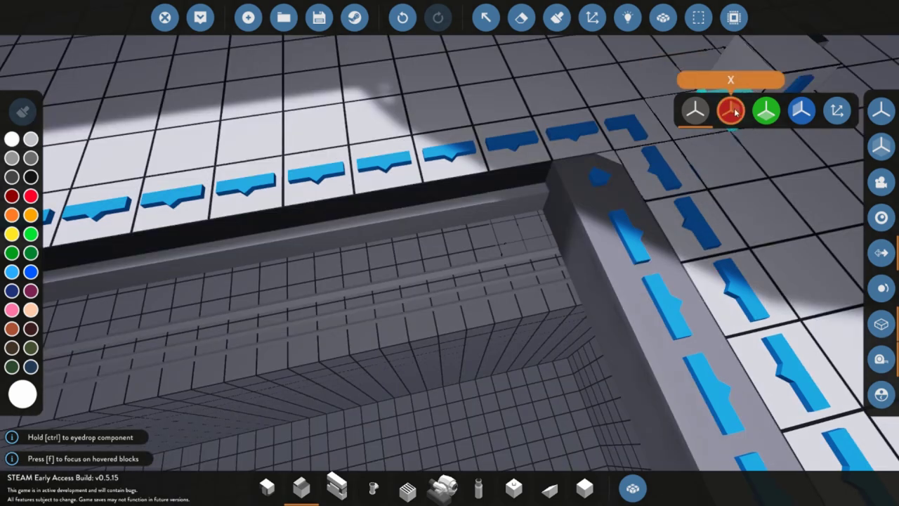
Place edge pieces along the hold's remaining end with X symmetry, and fill the middle gap with symmetry off.
click(731, 111)
key(a)
drag(570, 218, 514, 186)
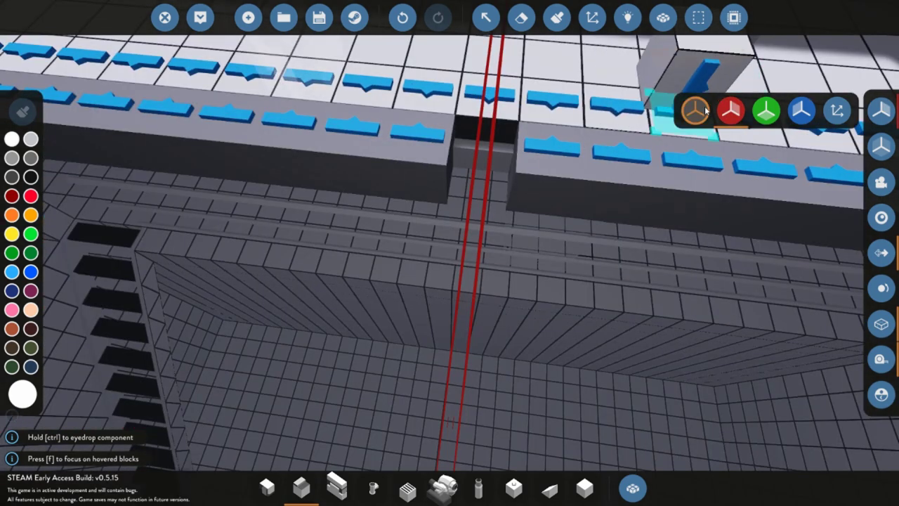
key(q)
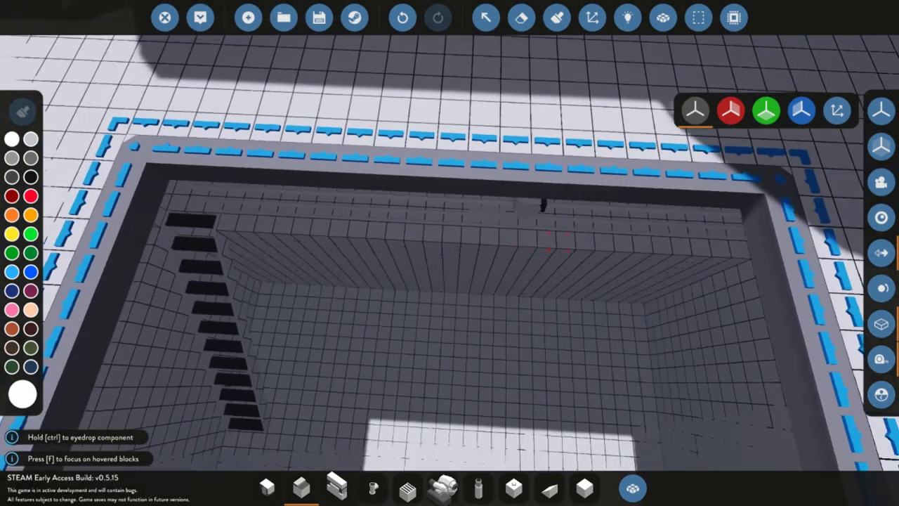
Fill the door frame with basic blocks as two separate panels, leaving a one-block-wide gap between them.
key(a)
key(d)
click(577, 490)
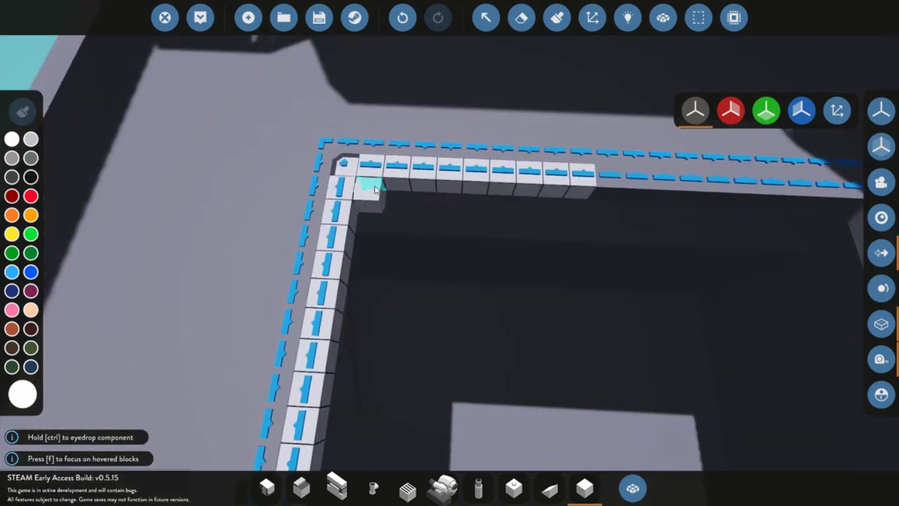
drag(375, 190, 544, 451)
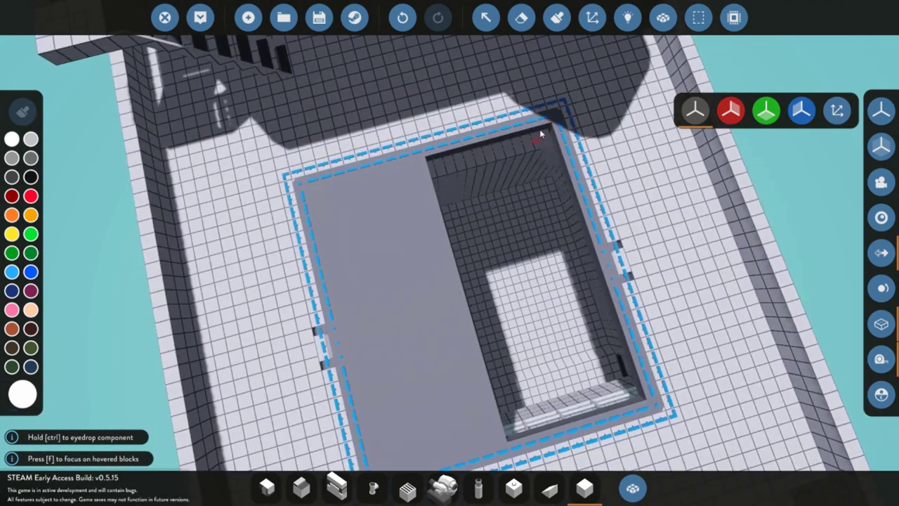
drag(548, 132, 536, 314)
drag(520, 376, 511, 322)
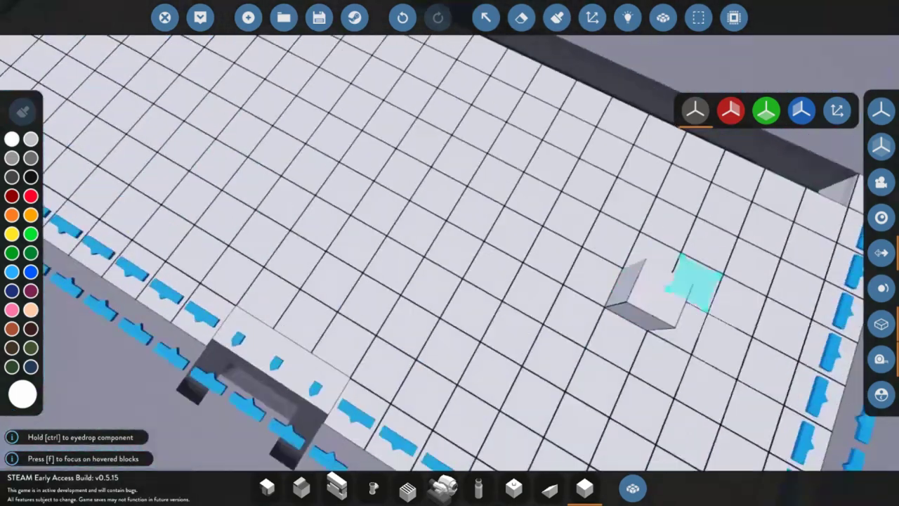
Place blocks in every other cell of the gap, joined to one panel, to form a row of teeth along its inner edge.
drag(692, 285, 501, 261)
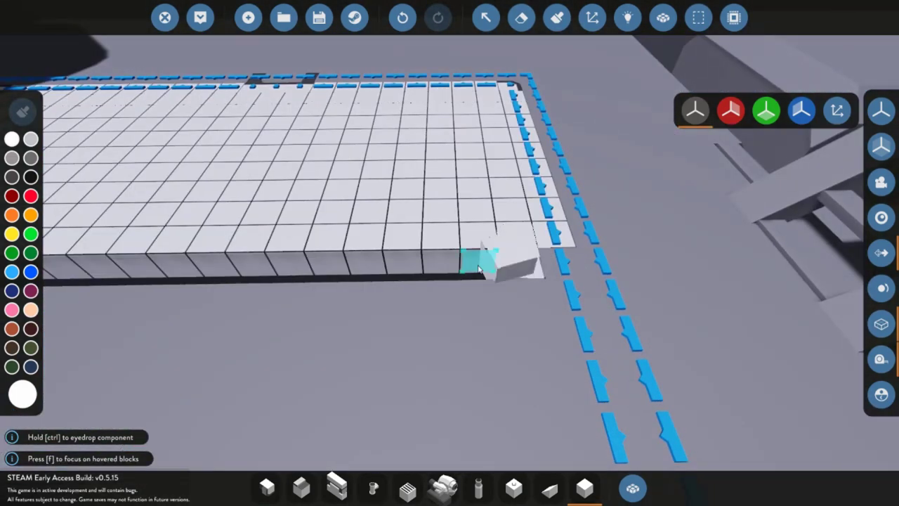
click(446, 267)
key(a)
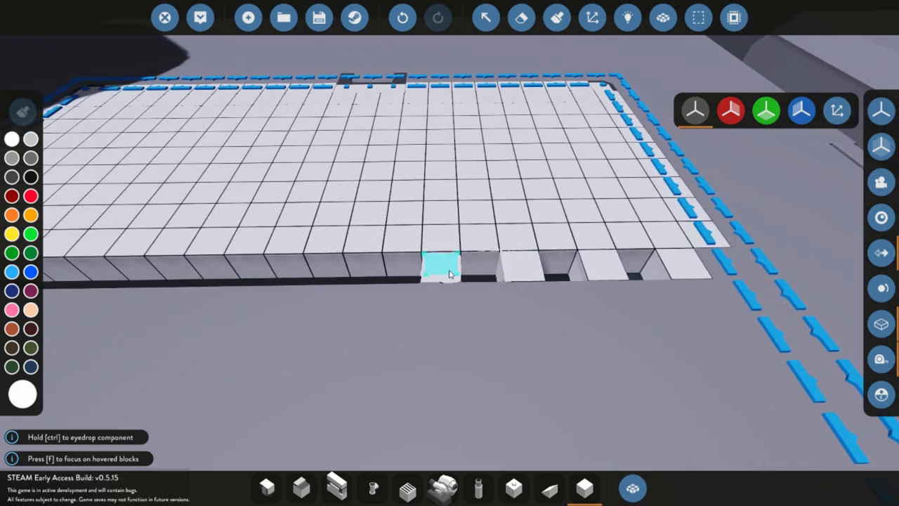
key(a)
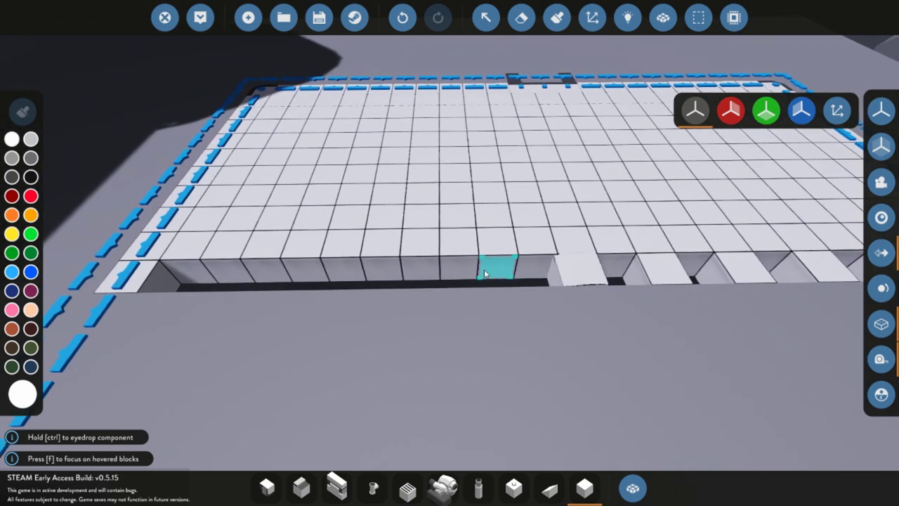
key(a)
click(402, 17)
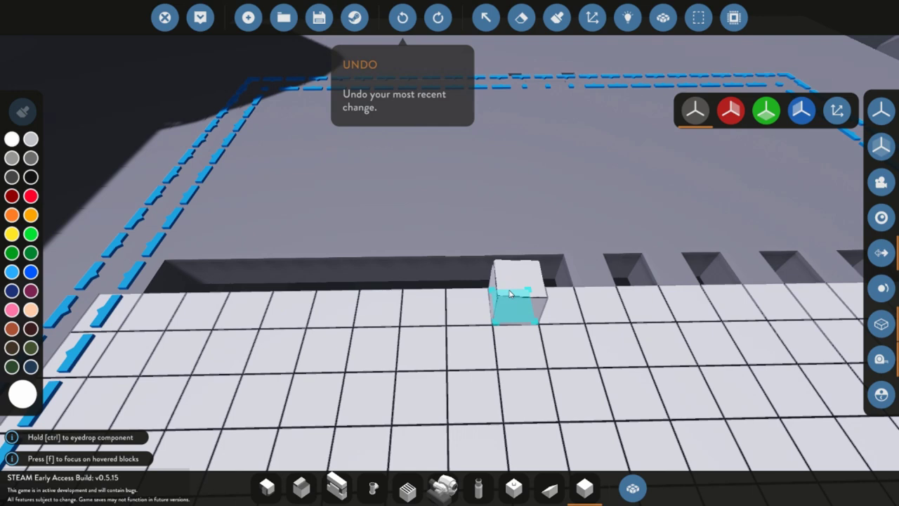
key(a)
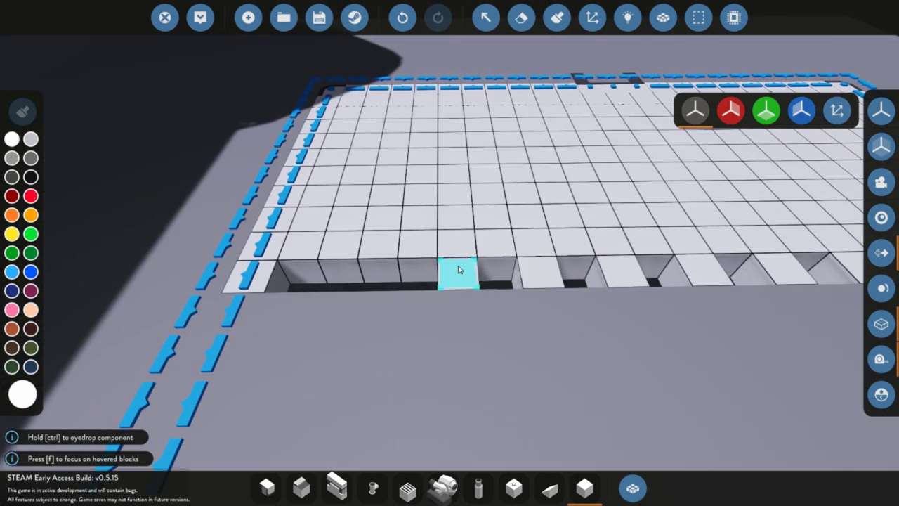
click(308, 276)
key(a)
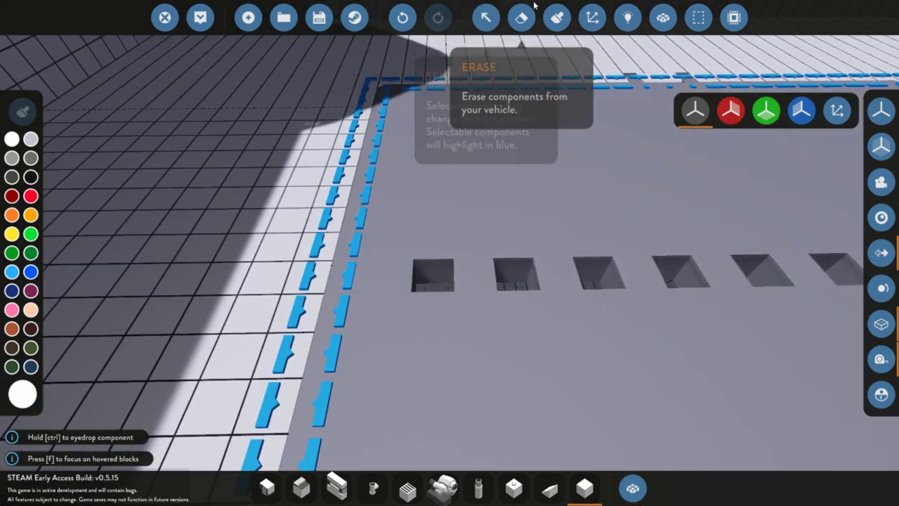
Erase the edge piece at the end of the seam and replace it with one joined to the opposite panel.
click(524, 16)
click(323, 314)
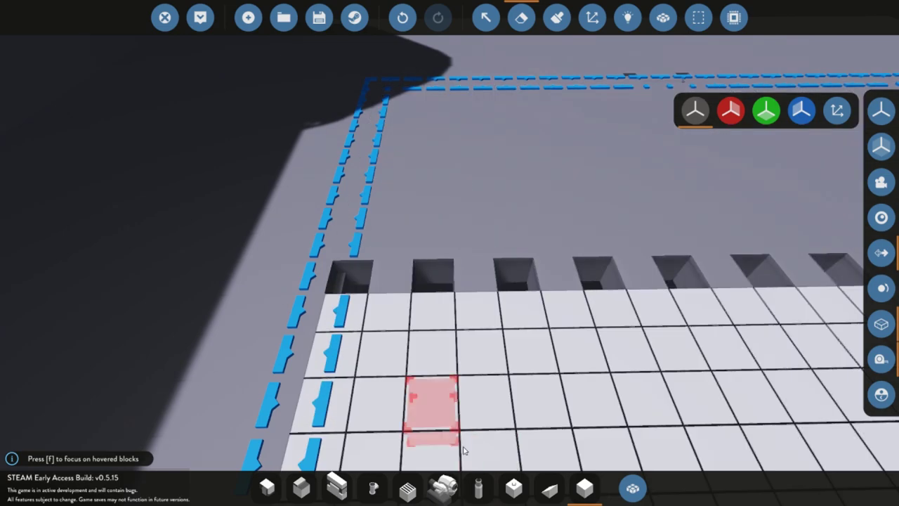
click(304, 492)
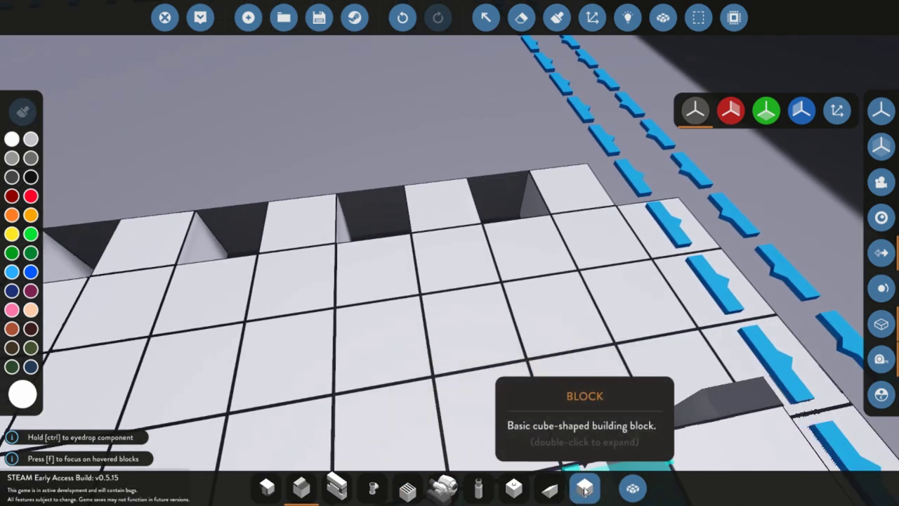
Fill the remaining holes along the seam with basic blocks joined to the opposite panel so the two panels interlock.
click(585, 488)
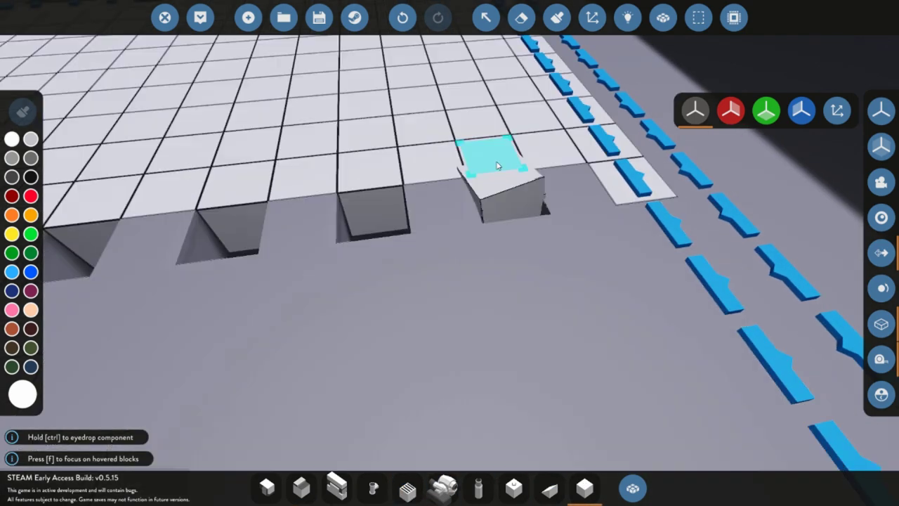
click(369, 212)
click(512, 205)
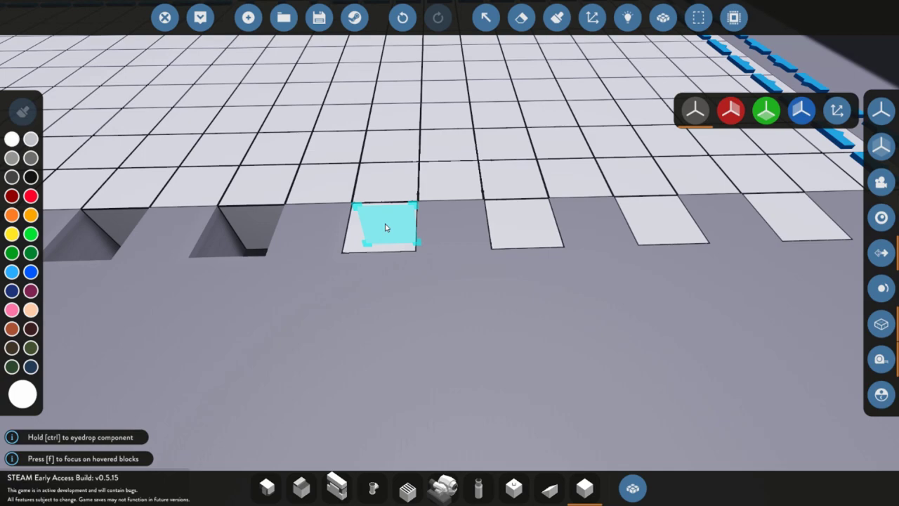
click(385, 227)
scroll(422, 235, down, 3)
click(485, 241)
click(461, 239)
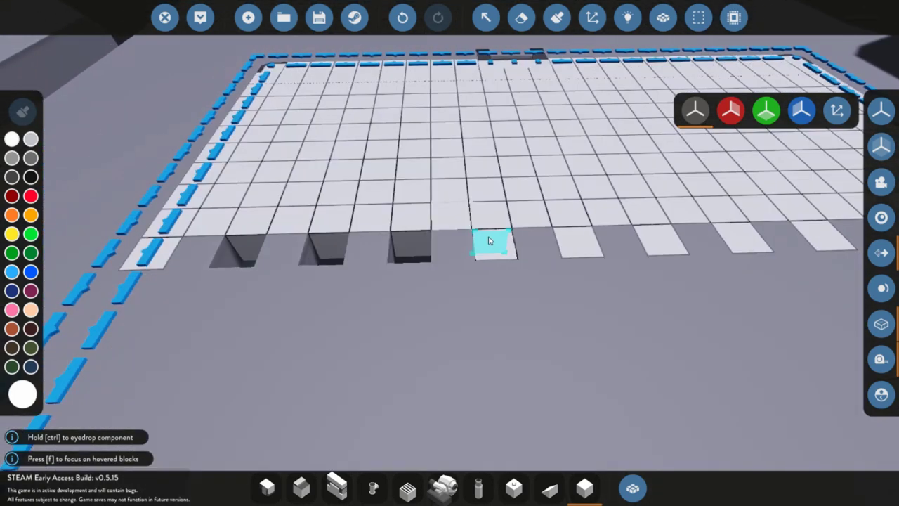
click(487, 241)
click(456, 243)
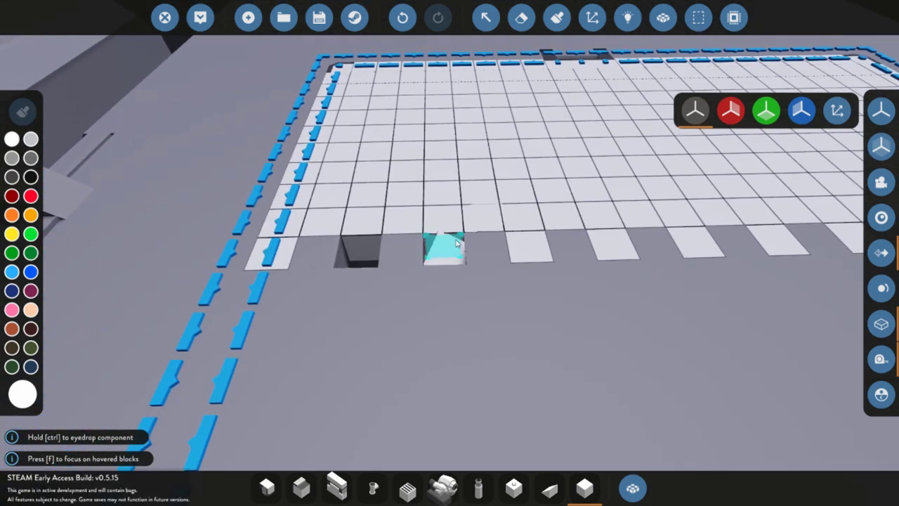
click(418, 249)
key(a)
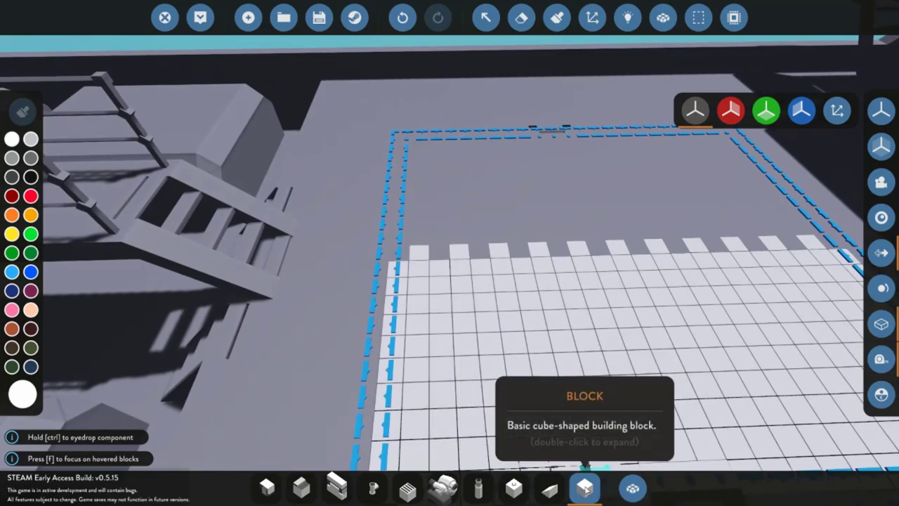
Examine the closed door panels from above and from inside the hold, and look over the surrounding deck and superstructure.
key(d)
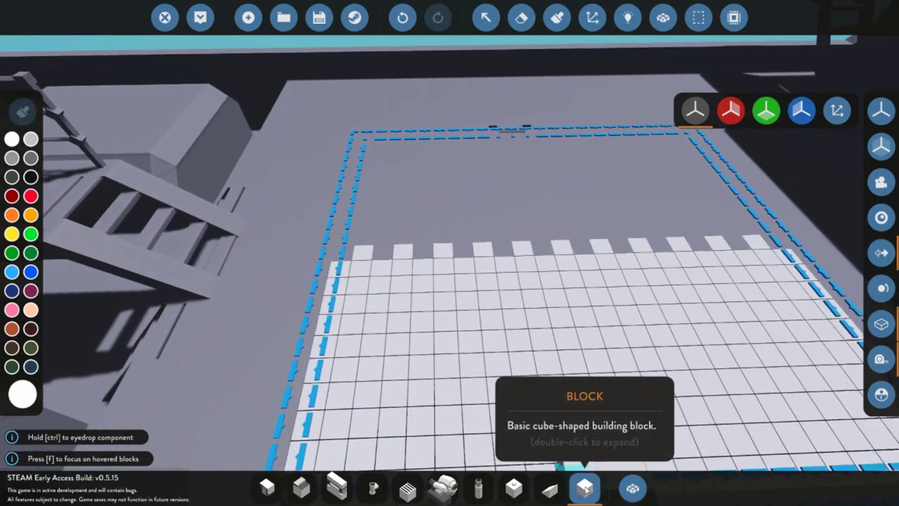
key(d)
key(s)
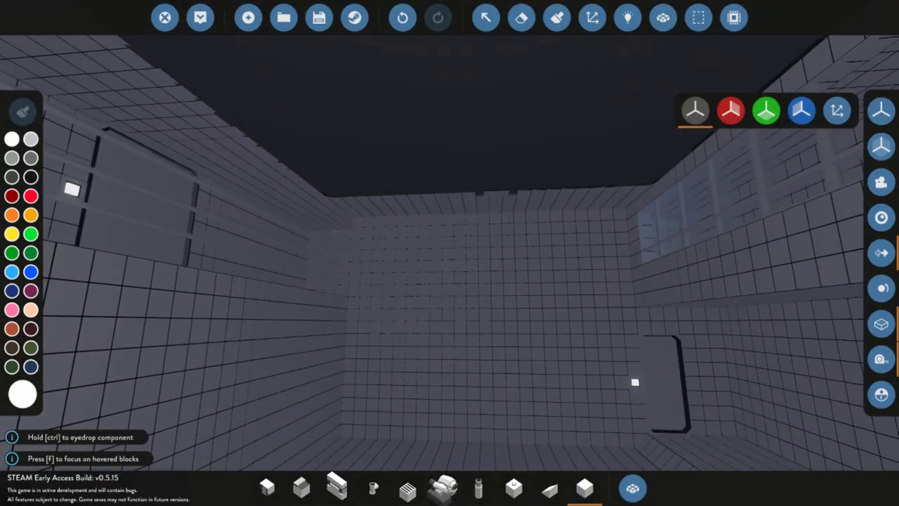
drag(430, 284, 451, 297)
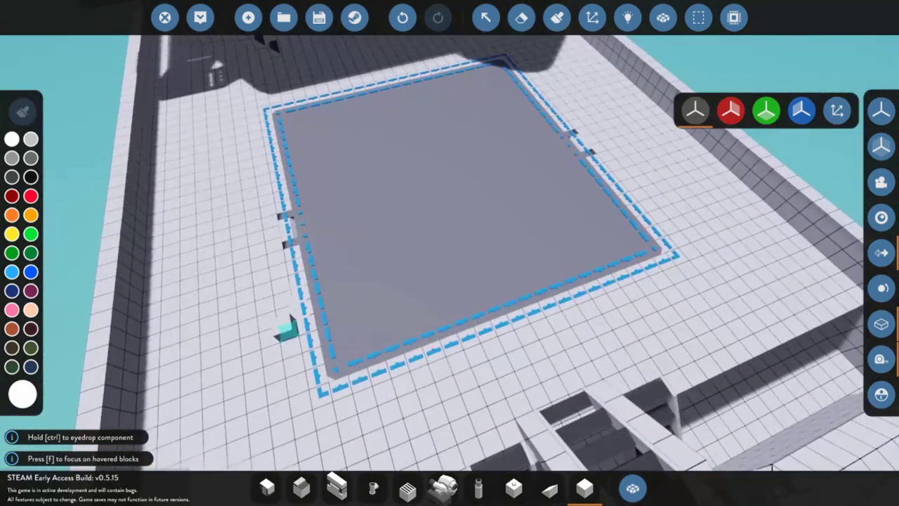
key(a)
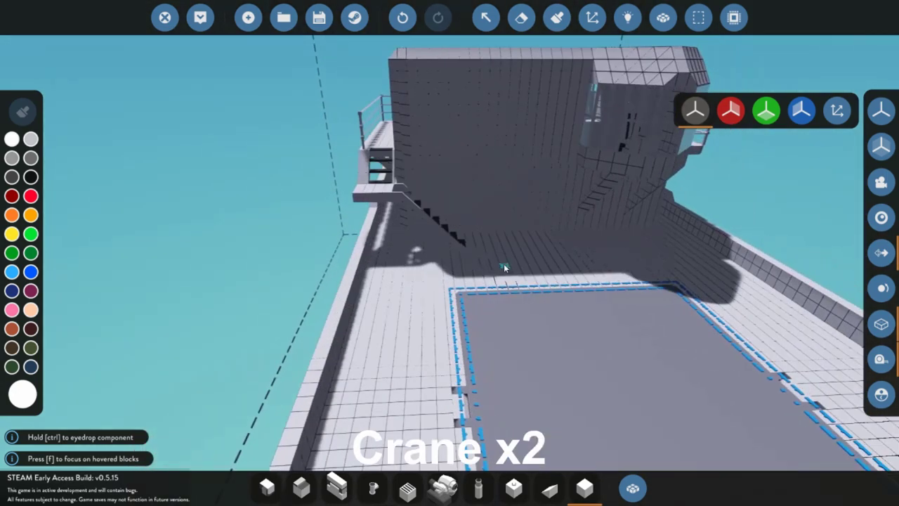
key(d)
key(d)
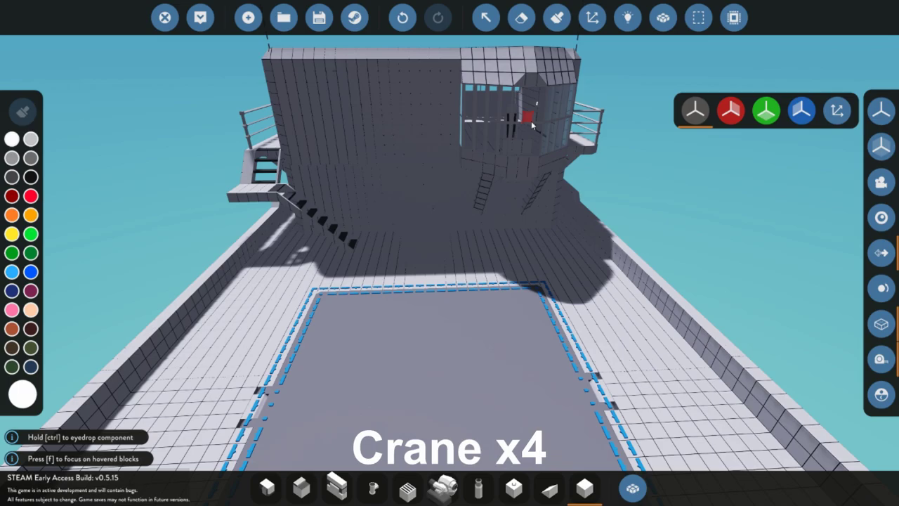
Examine the glazed control cabin above the hold, the closed door panels, and the logic nodes of the robotic door hinges.
key(f)
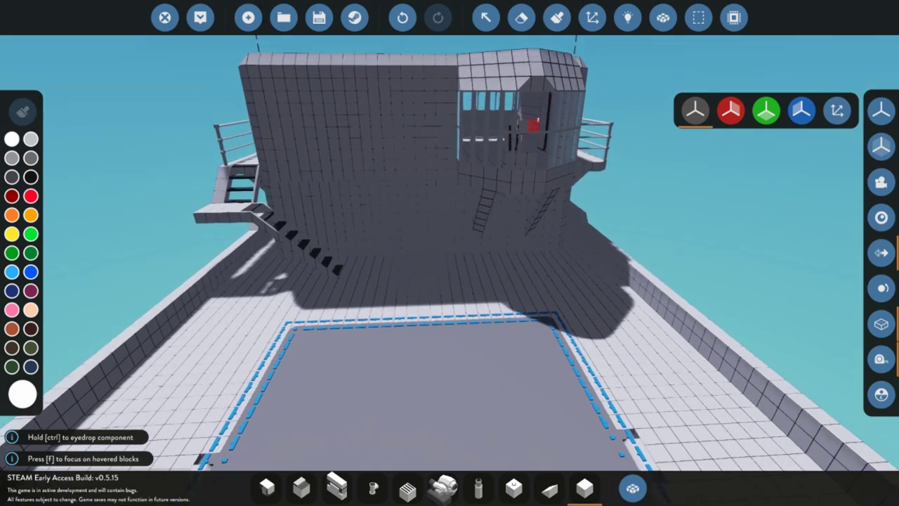
key(d)
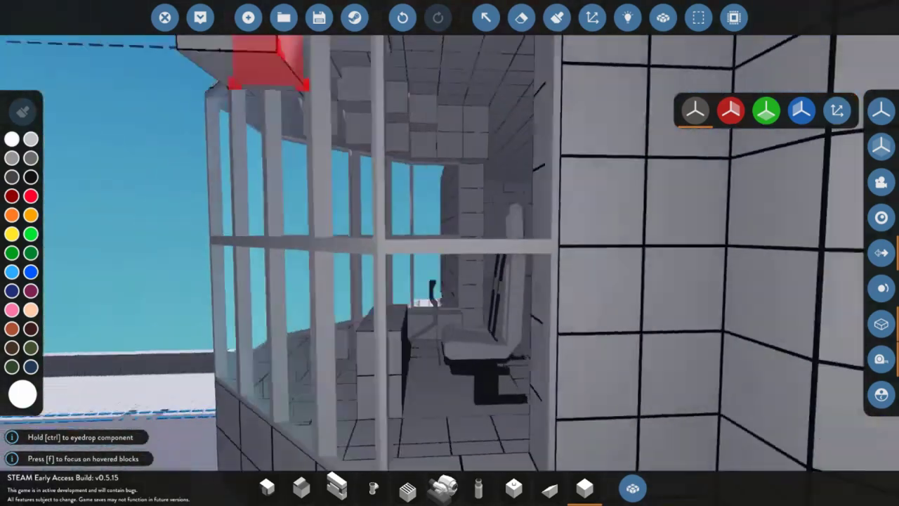
key(s)
key(a)
key(w)
key(s)
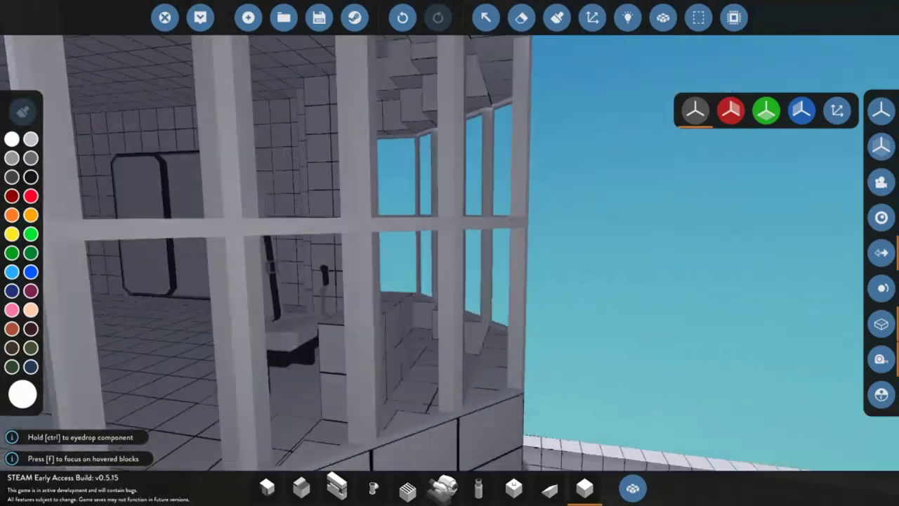
key(a)
key(a)
key(s)
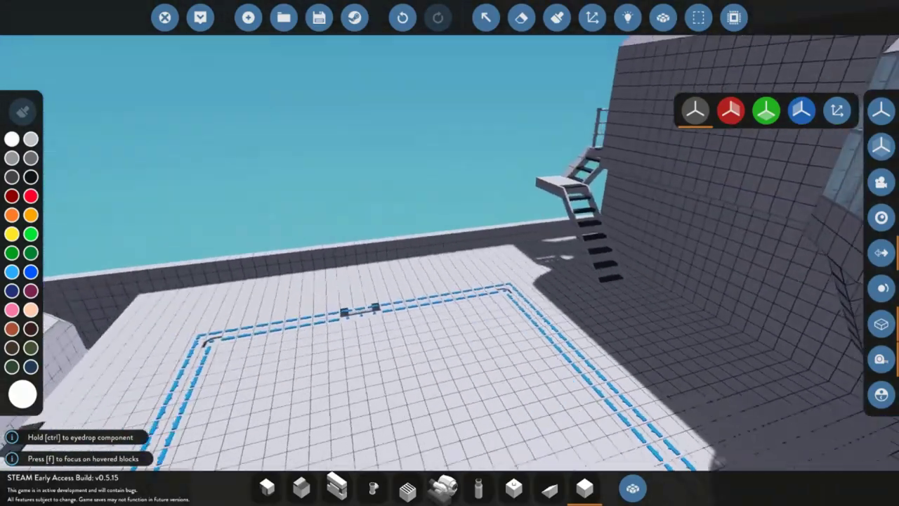
key(s)
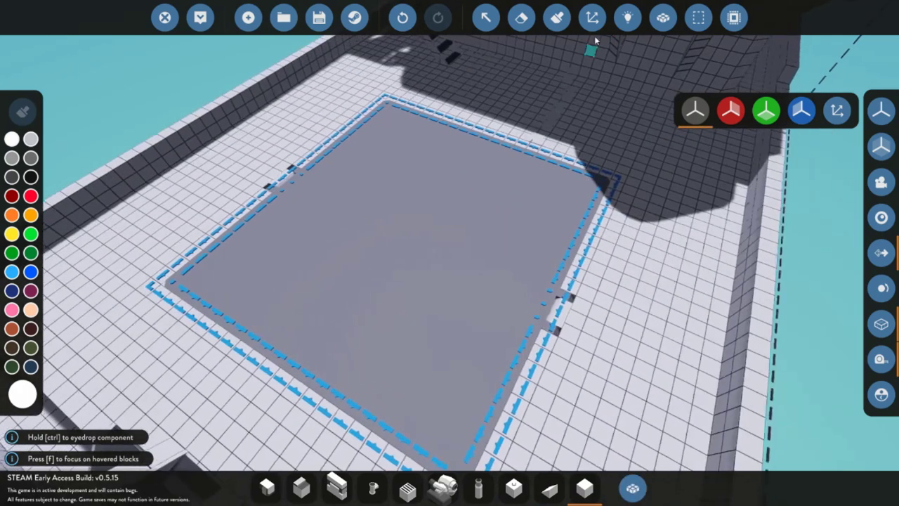
click(628, 17)
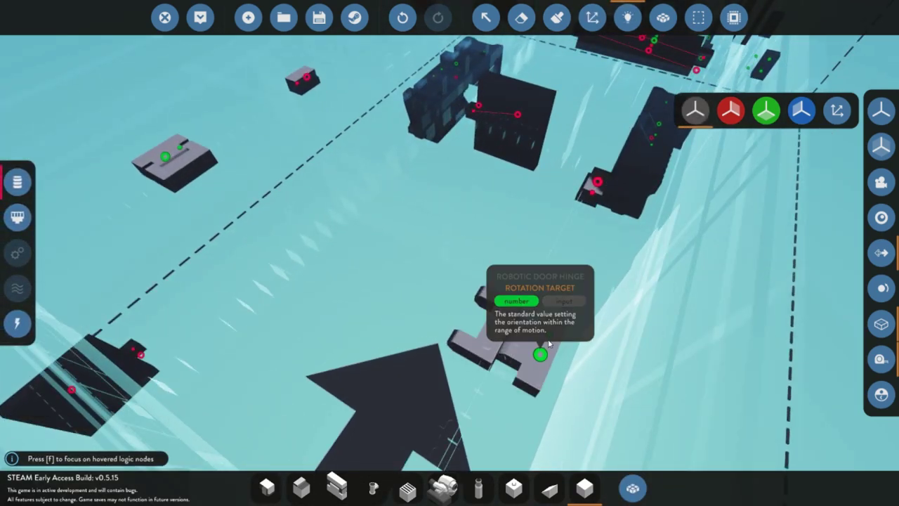
key(a)
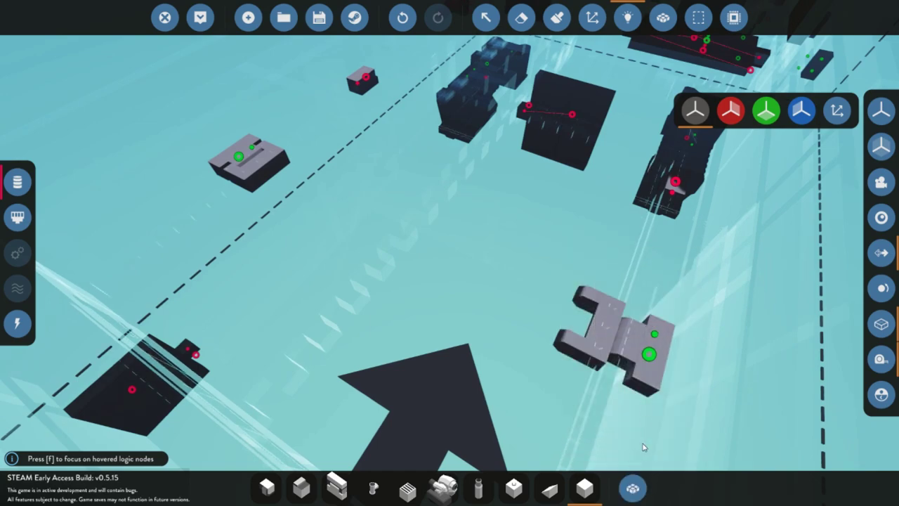
Pick the Throttle Lever from the component inventory and mount it upright at the end of the console in the control cabin.
click(632, 488)
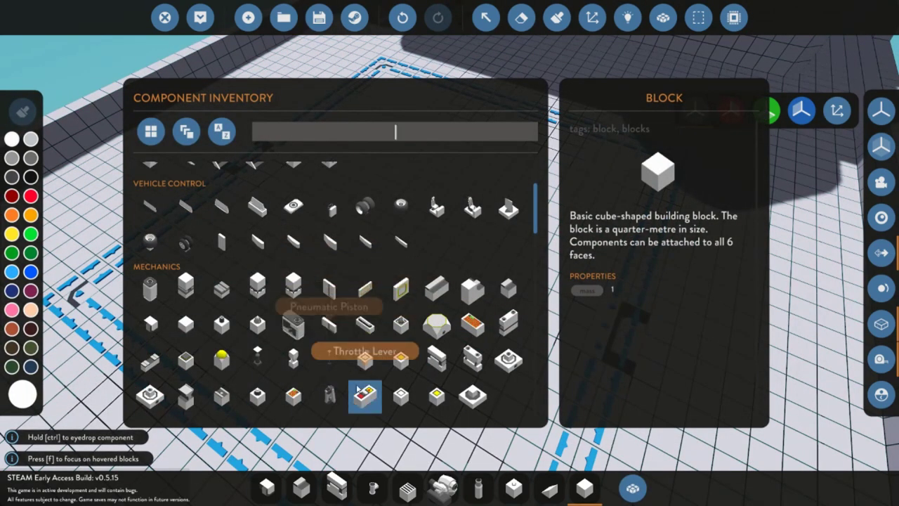
drag(514, 490, 514, 490)
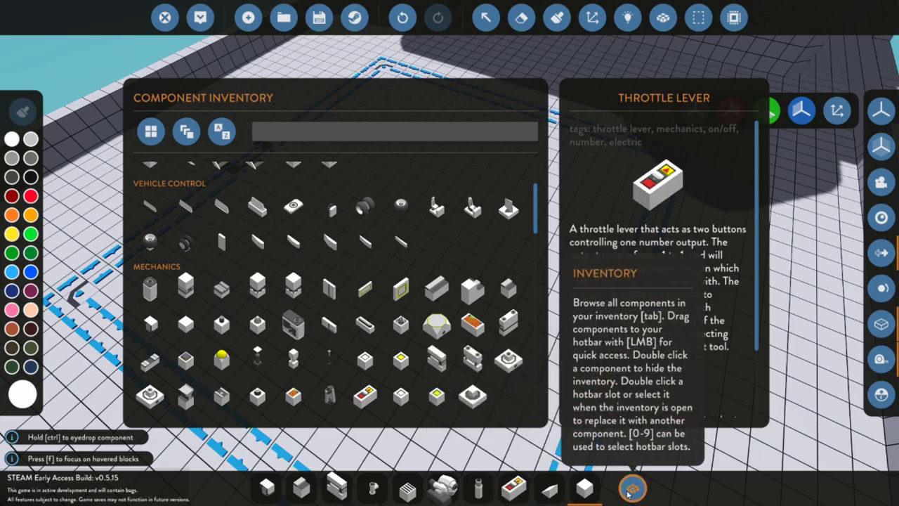
click(632, 488)
click(515, 488)
key(w)
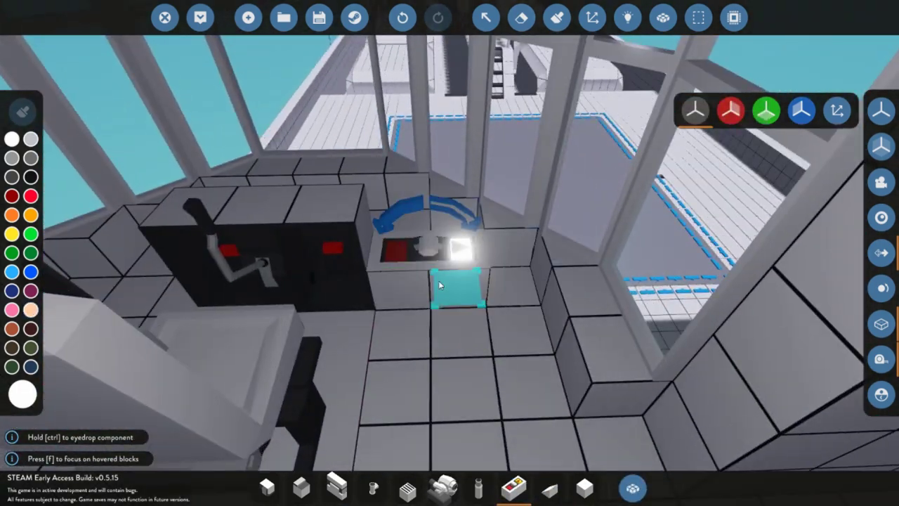
click(438, 281)
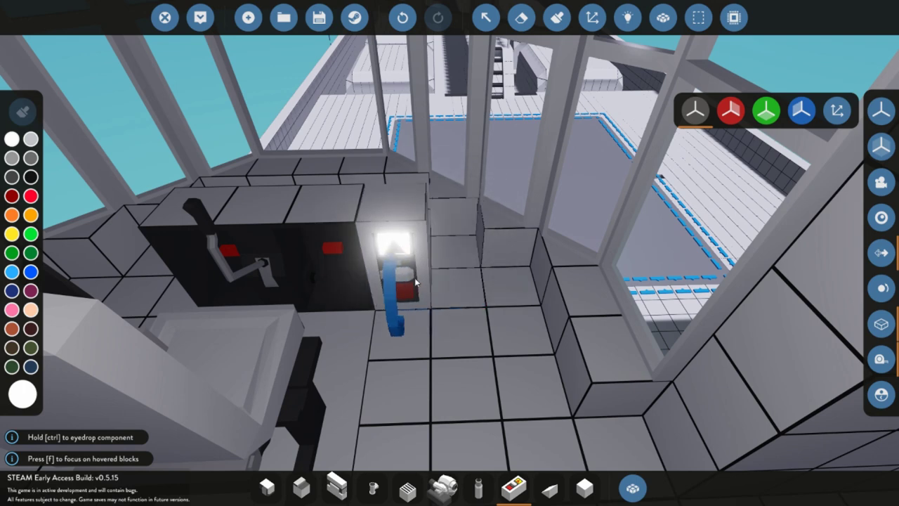
Connect the throttle lever's number output to the rotation target of both robotic door hinges.
click(628, 16)
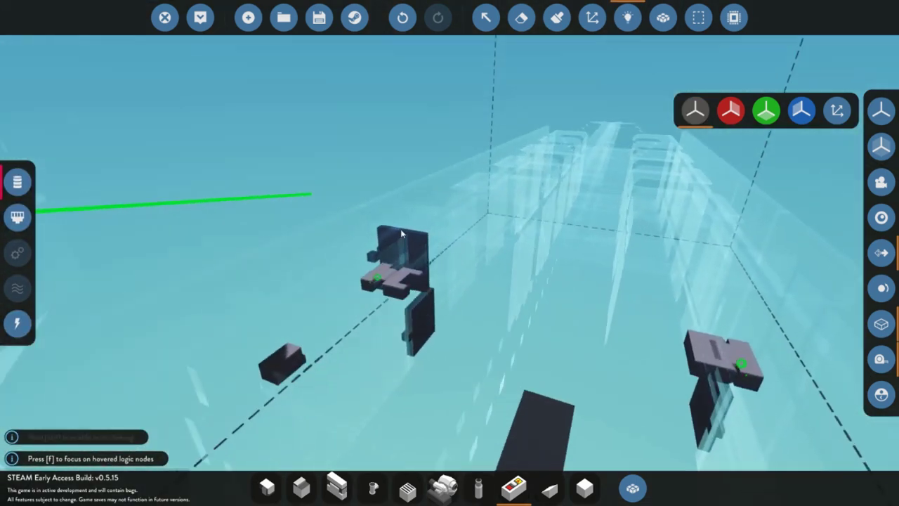
key(w)
drag(401, 229, 353, 292)
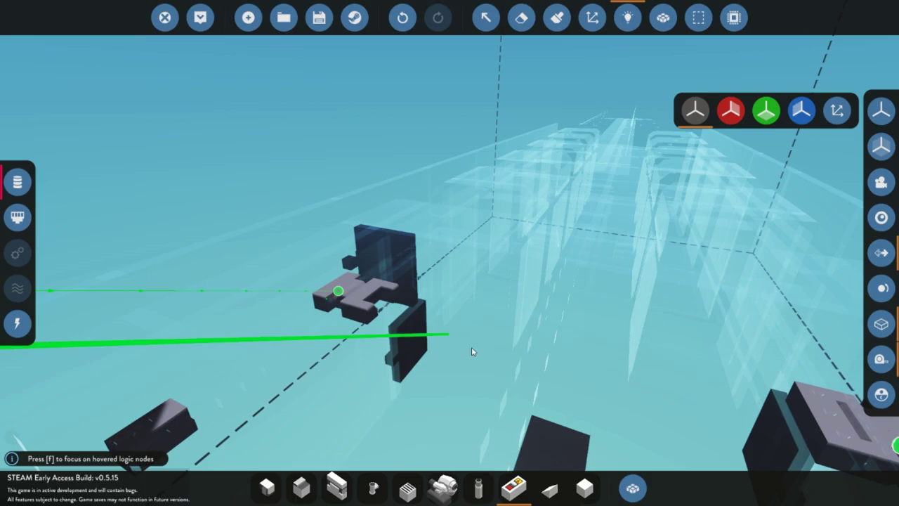
key(ctrl+s)
click(177, 460)
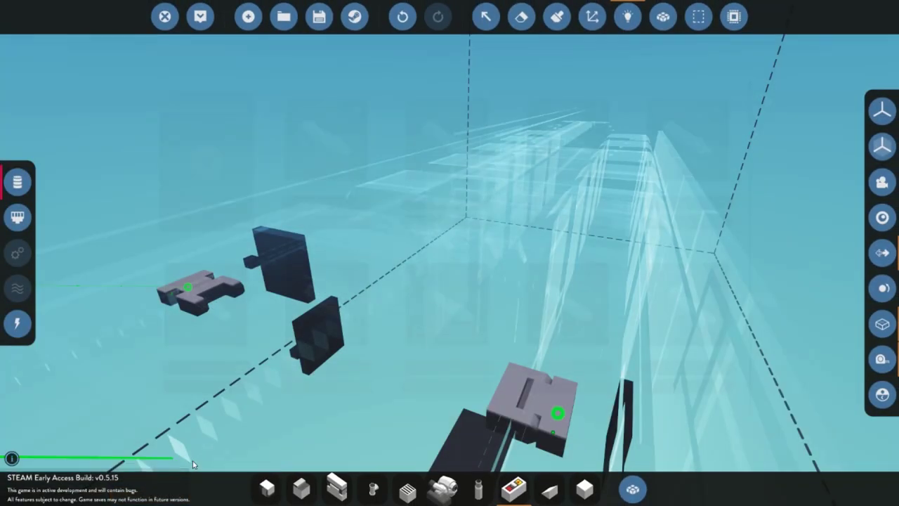
key(s)
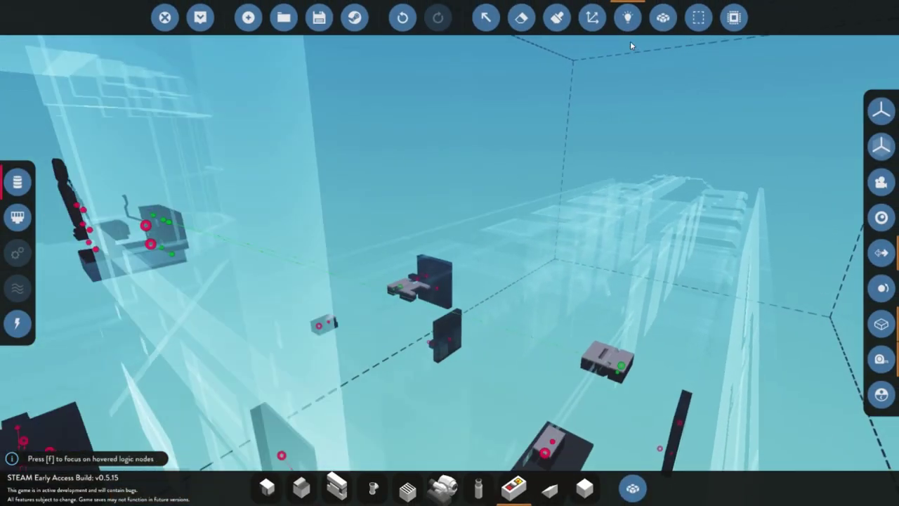
Pick the Electric Battery Medium from the component inventory and place it on the deck between the superstructure and the hold.
key(w)
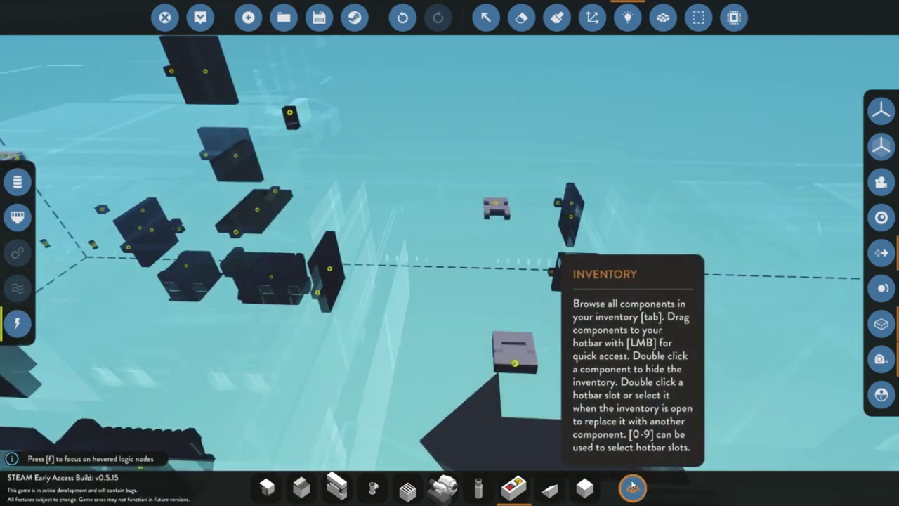
click(633, 488)
scroll(304, 302, down, 10)
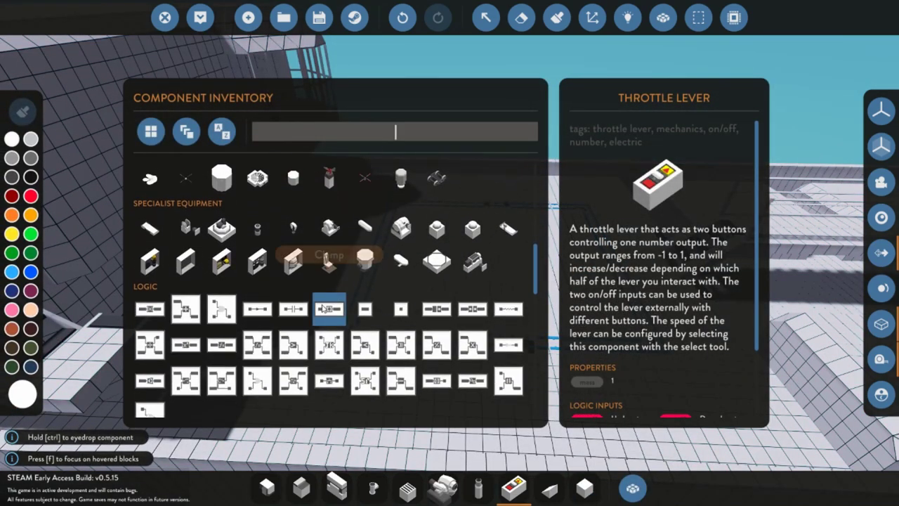
scroll(313, 312, down, 5)
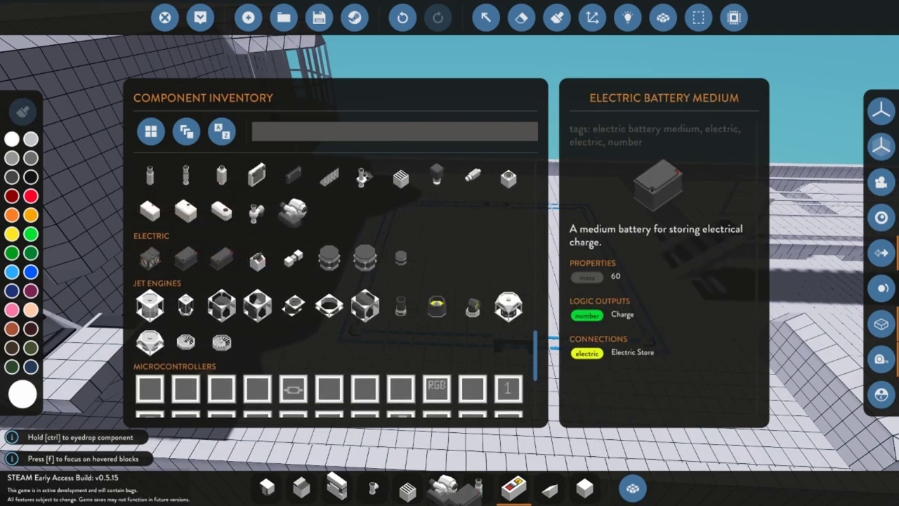
click(638, 491)
click(478, 488)
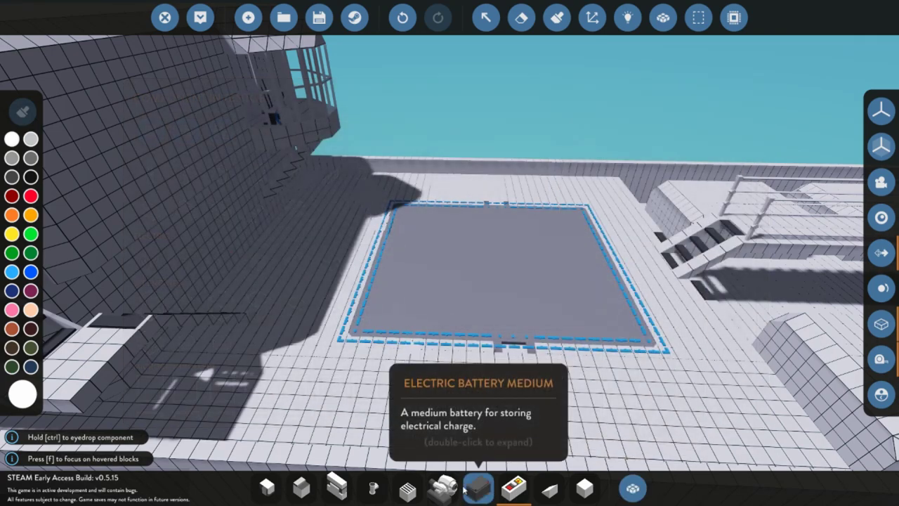
Connect the medium battery's electric node to the throttle lever and to both robotic door hinges.
click(628, 17)
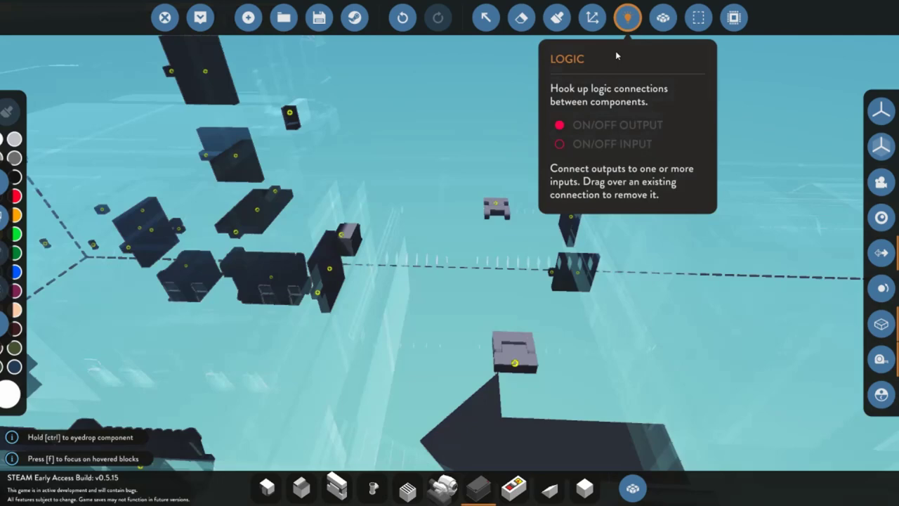
key(w)
key(a)
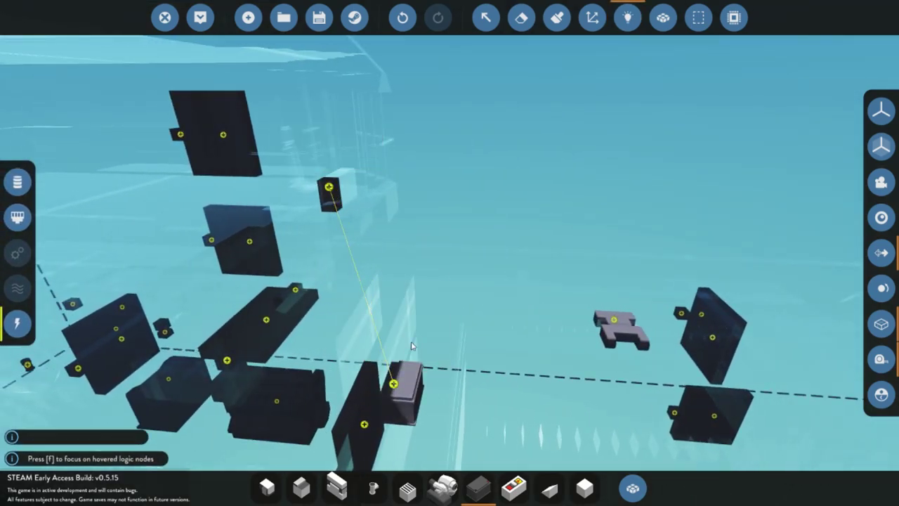
key(d)
drag(518, 387, 547, 321)
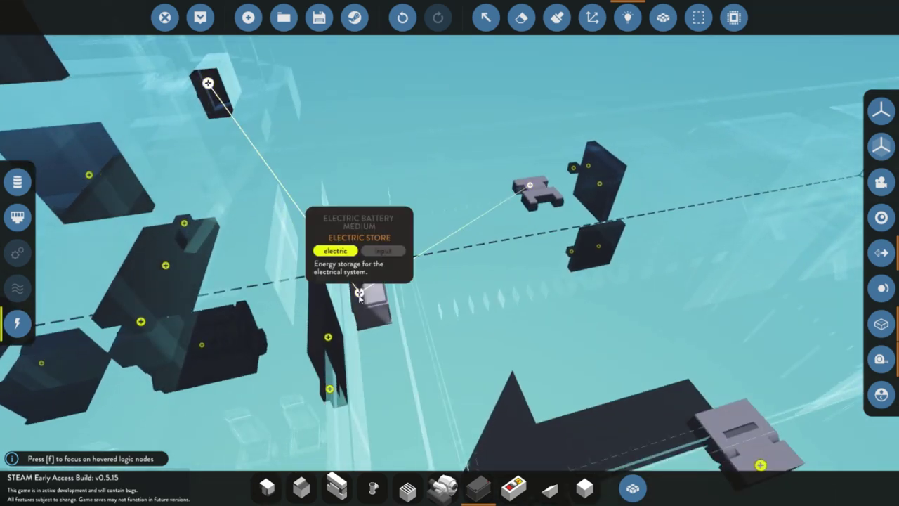
key(d)
drag(359, 294, 614, 437)
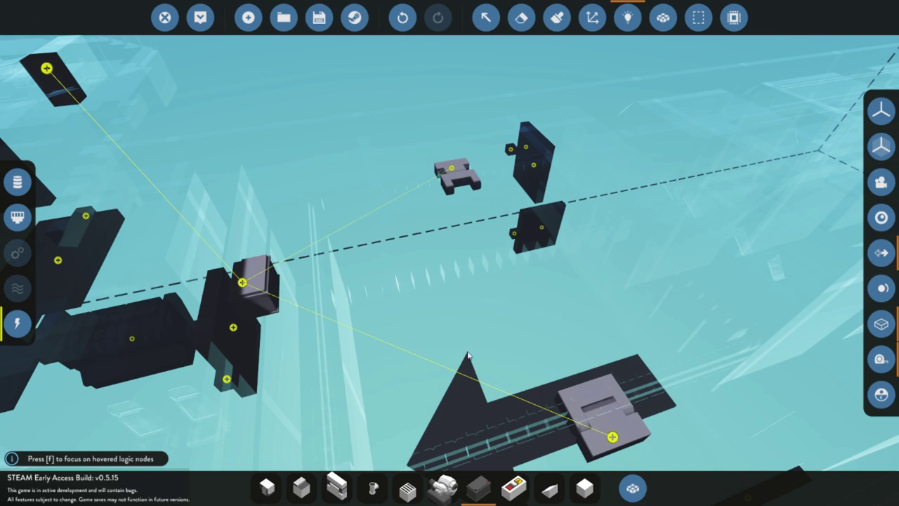
key(a)
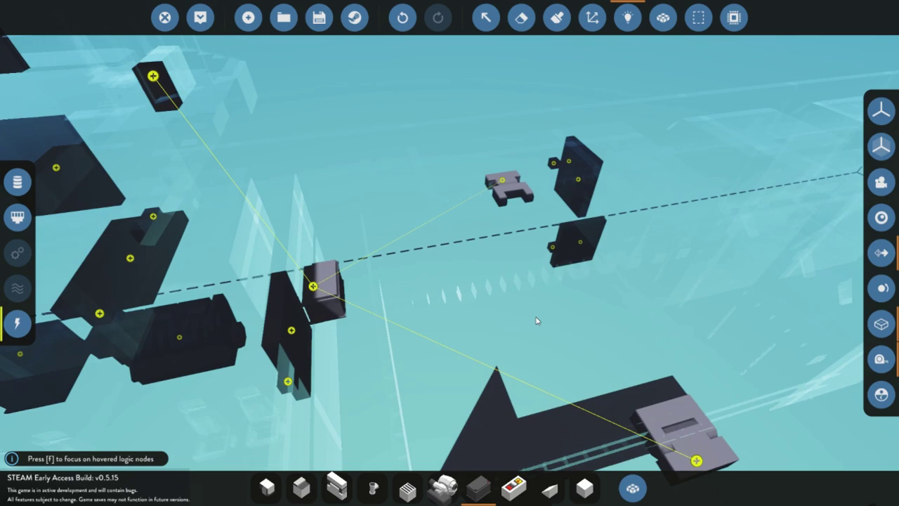
Spawn the tanker and test the hold doors by raising and lowering the throttle lever in the control cabin.
key(d)
key(d)
key(a)
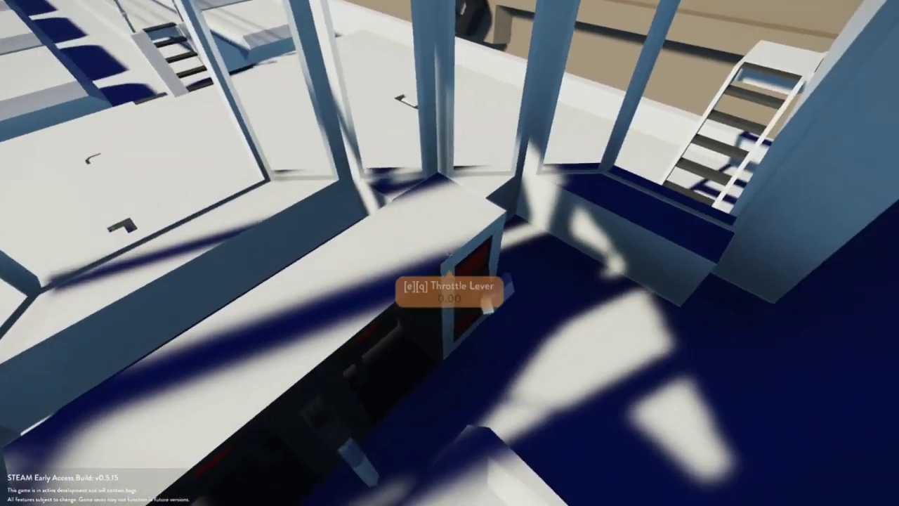
key(e)
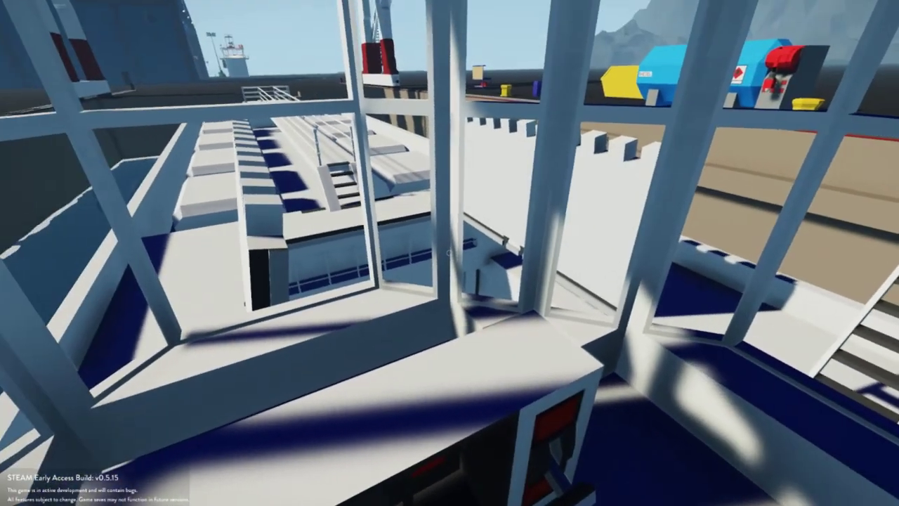
key(e)
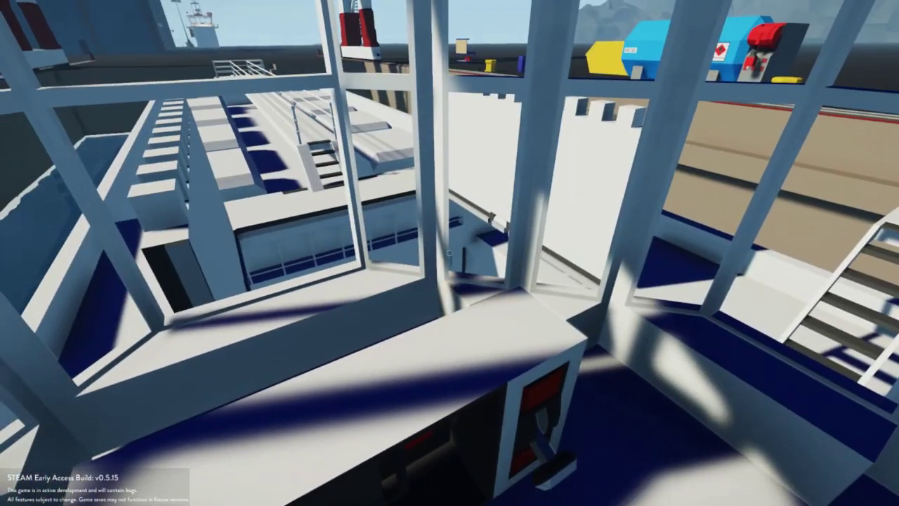
key(q)
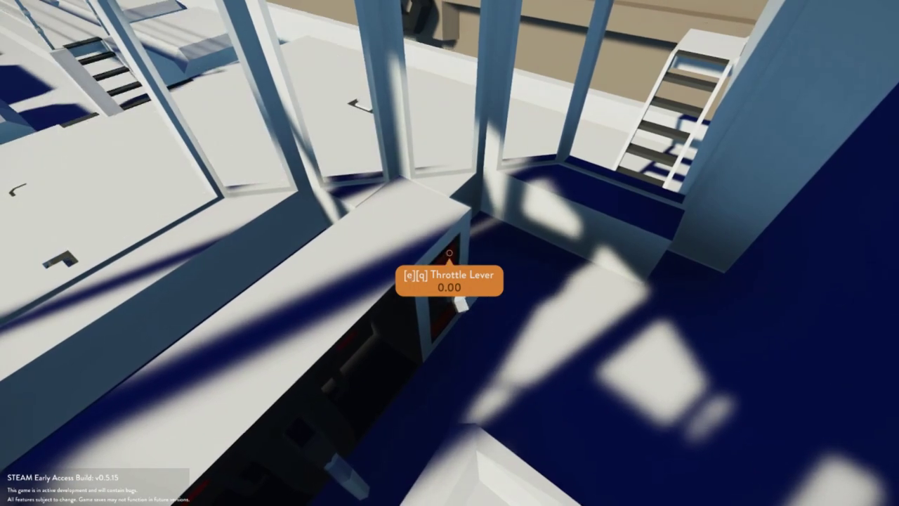
key(e)
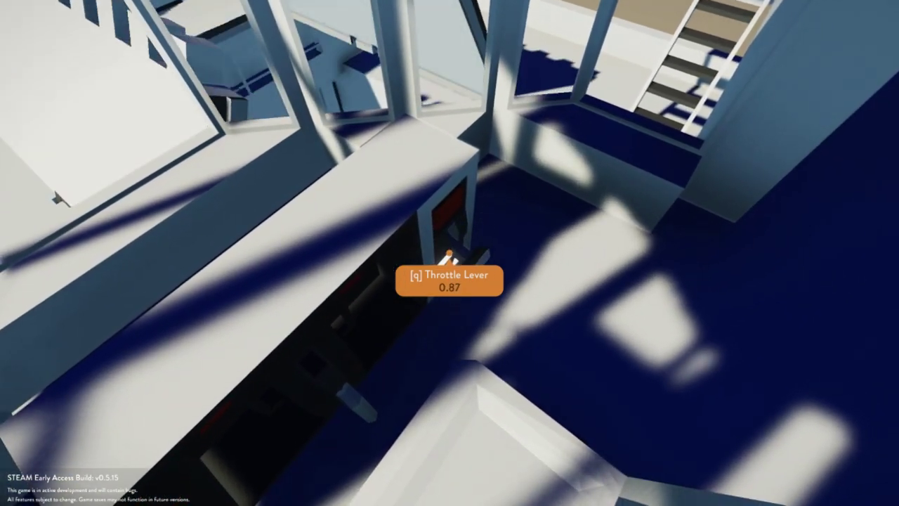
key(e)
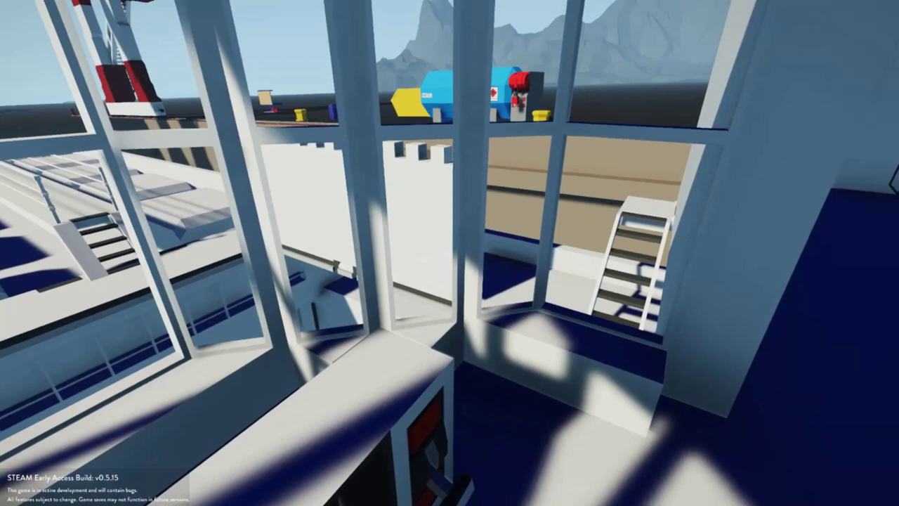
key(q)
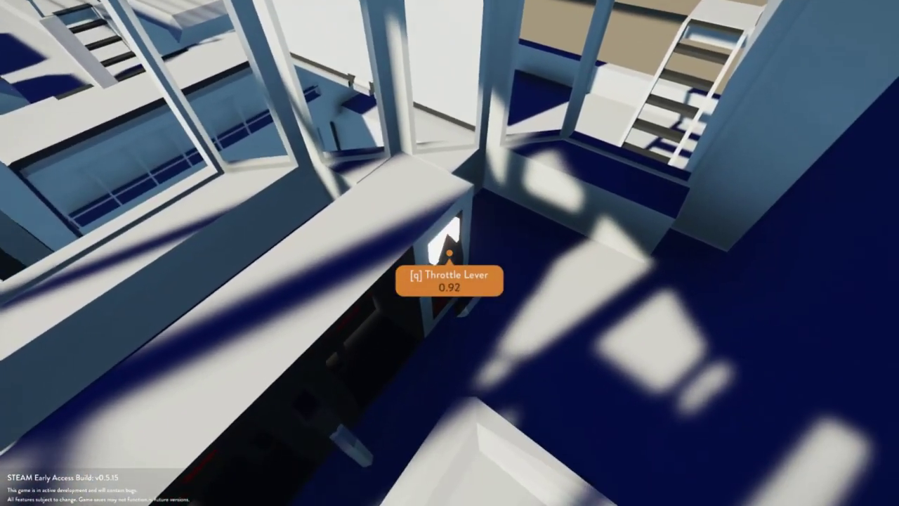
key(q)
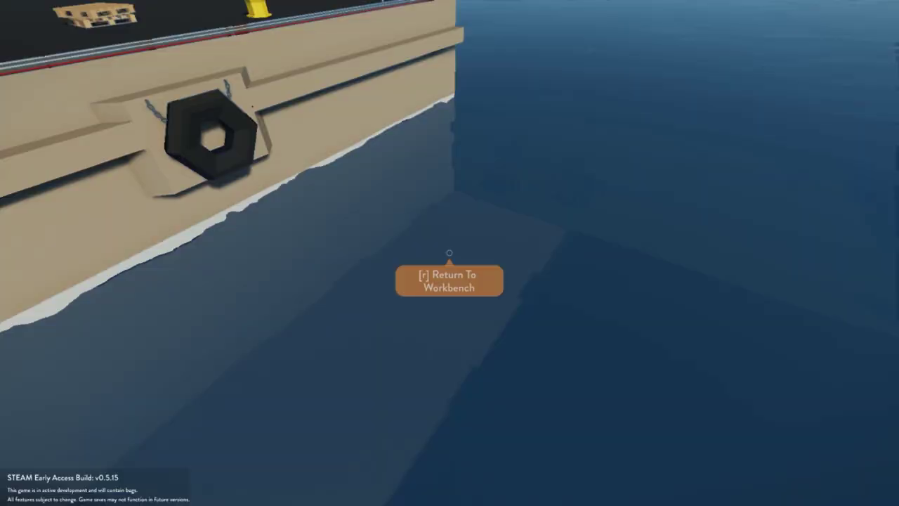
Return the tanker to the workbench and save it as new tanker v11.
key(r)
click(317, 17)
click(204, 158)
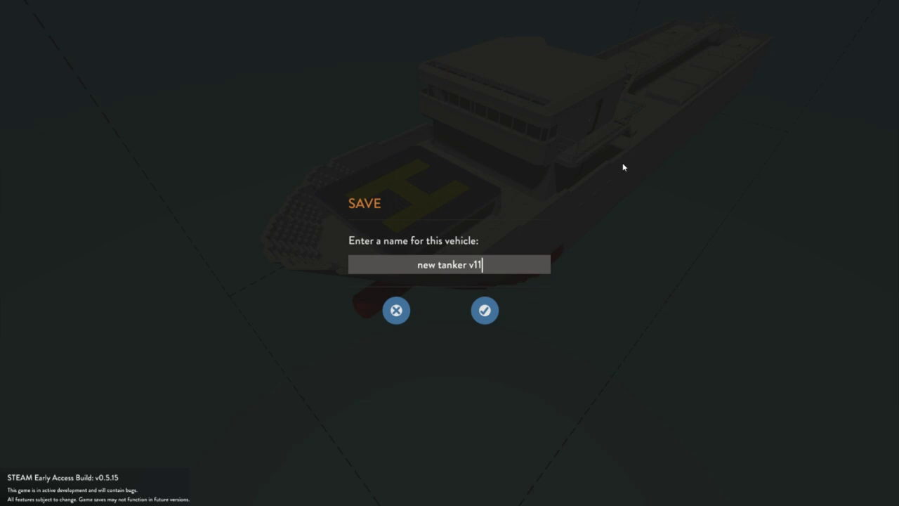
click(485, 310)
key(w)
key(d)
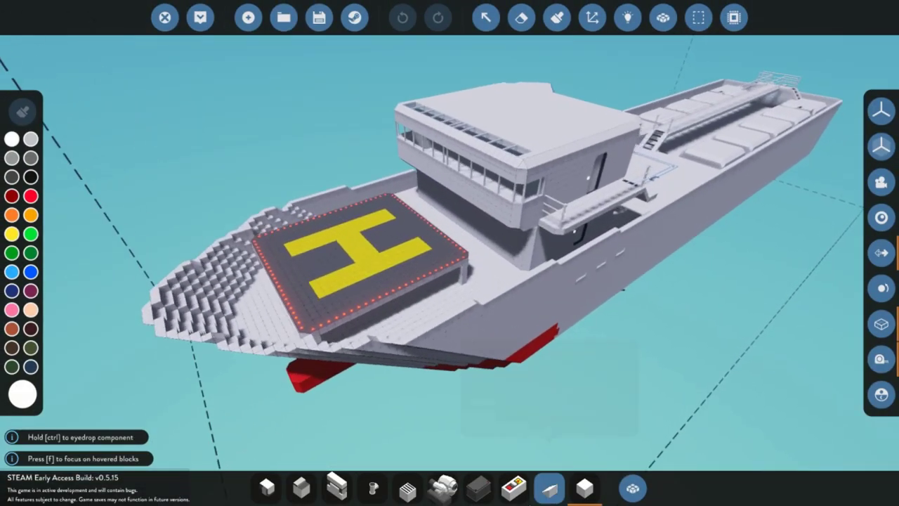
key(w)
key(d)
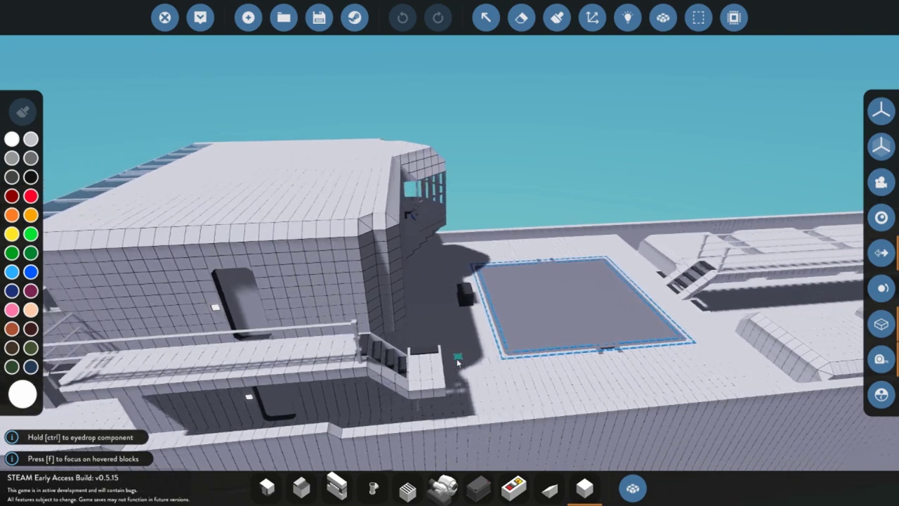
Fit porthole windows into the walls of the superstructure's lower room, mirrored across the ship's centreline.
drag(457, 362, 490, 379)
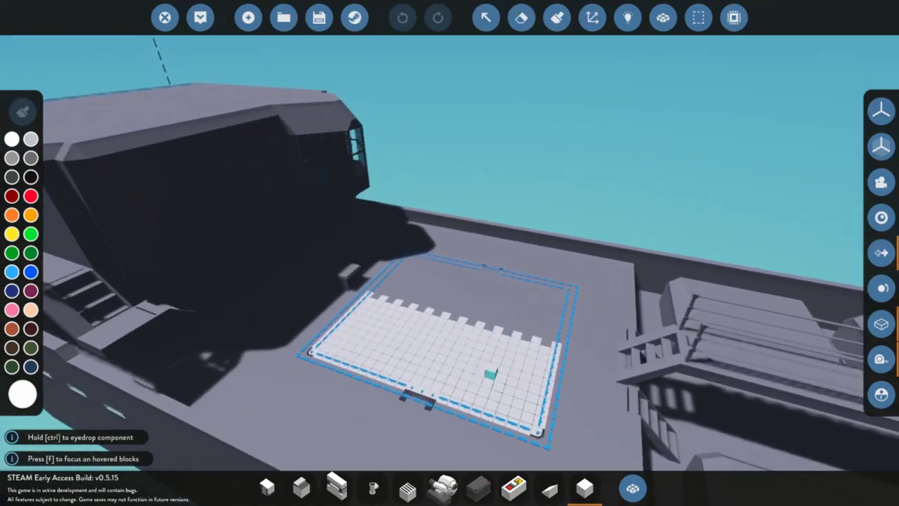
key(a)
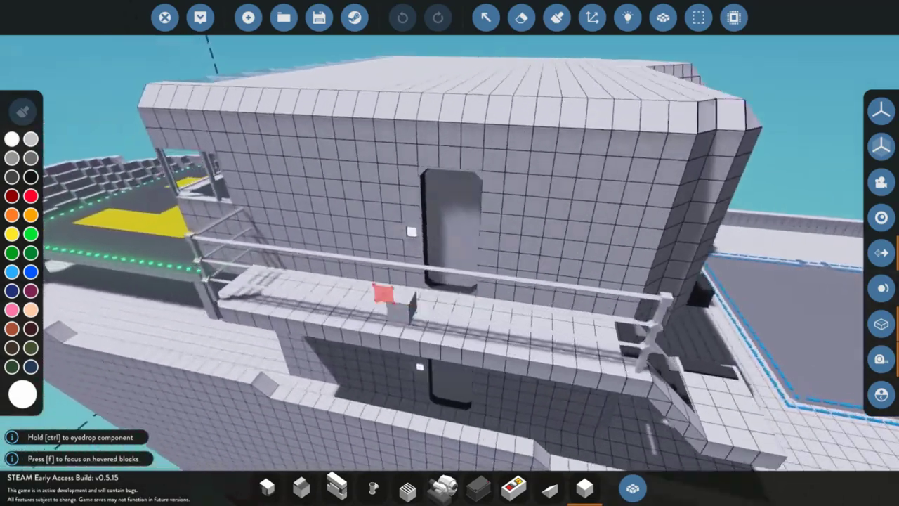
key(a)
drag(422, 324, 247, 289)
key(w)
key(d)
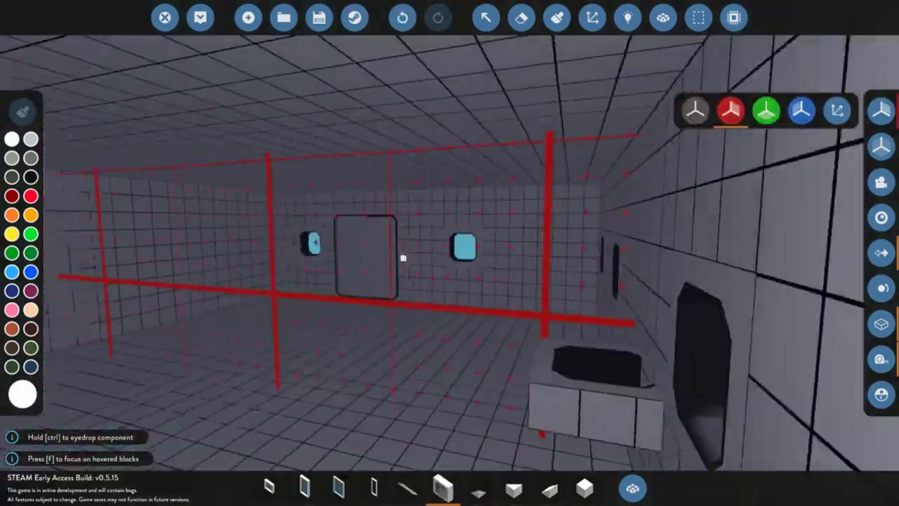
Examine the tanker's exterior around the superstructure, helipad, hold doors and forward deck walkway.
key(s)
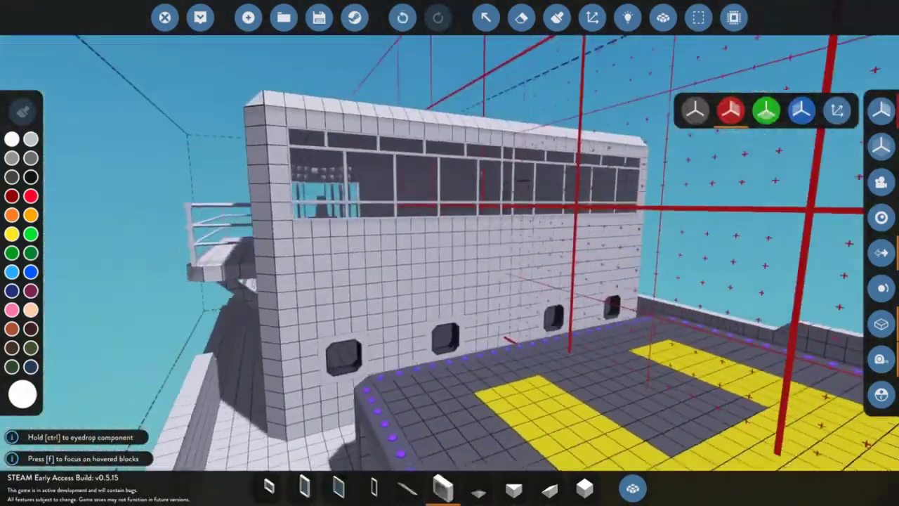
key(s)
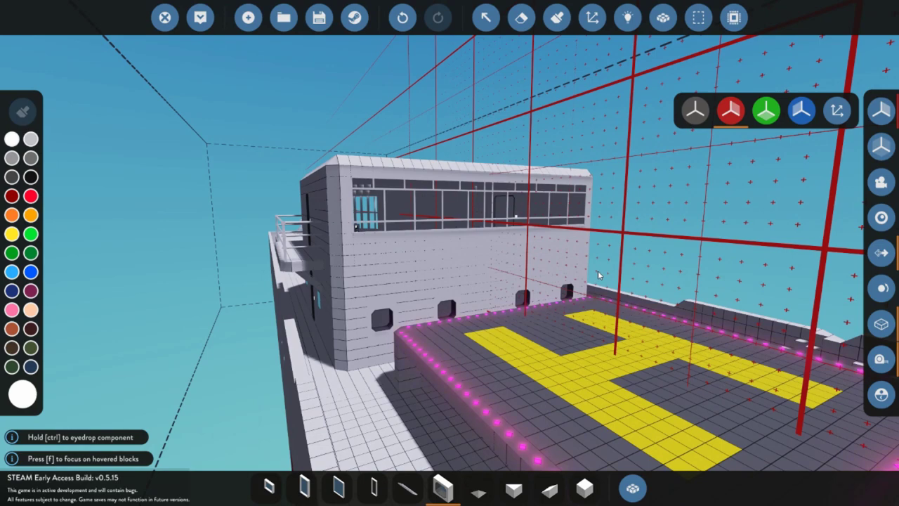
click(584, 488)
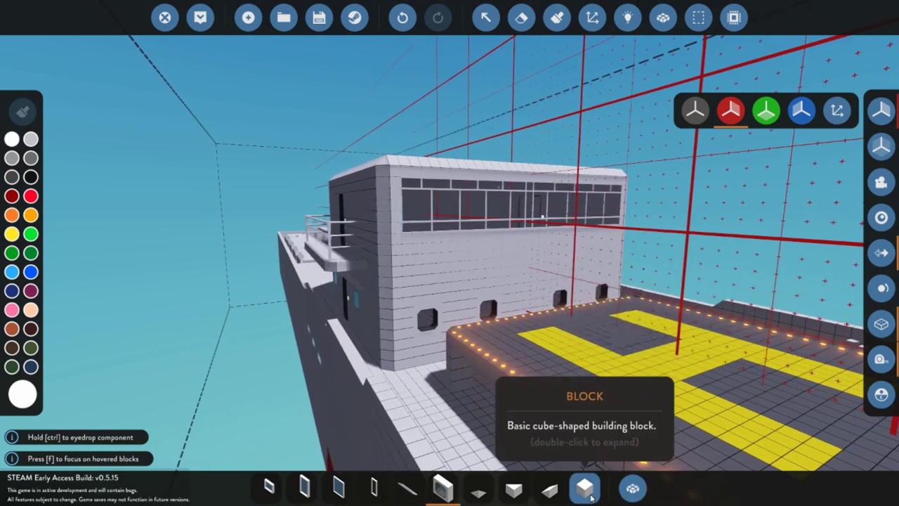
key(s)
key(s)
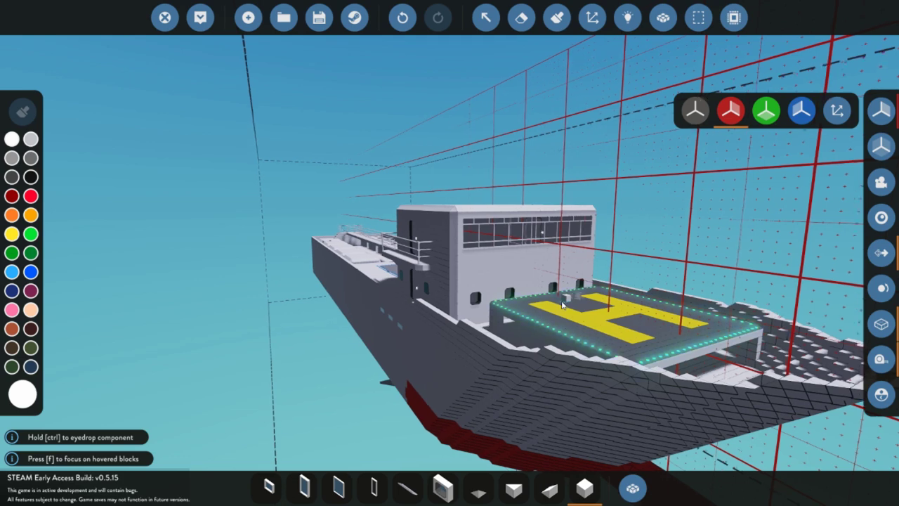
key(w)
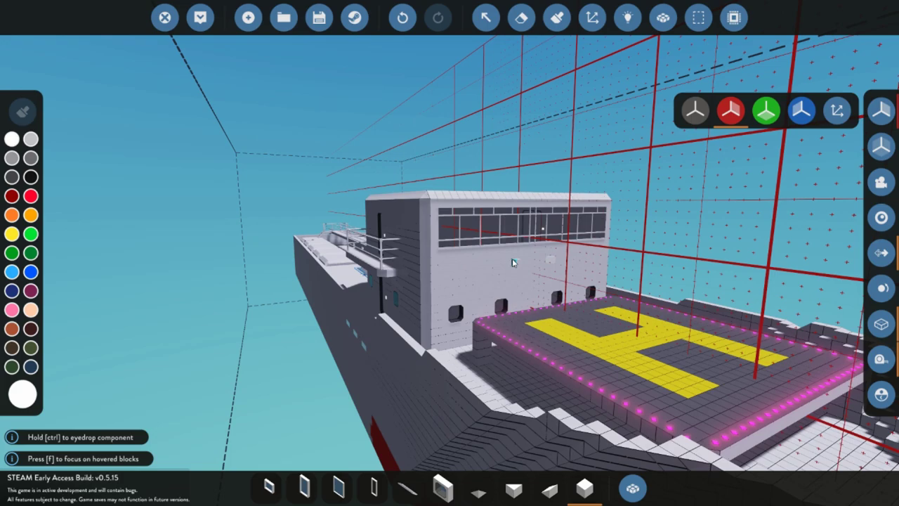
key(a)
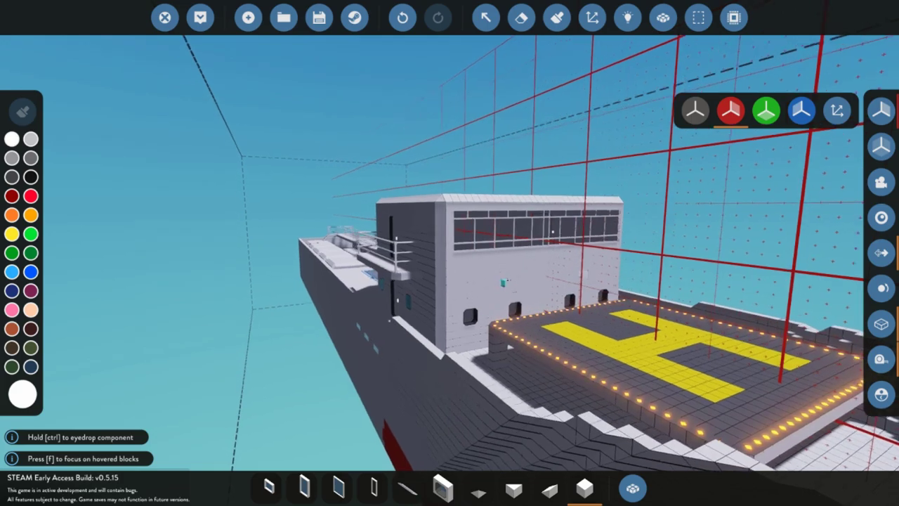
key(a)
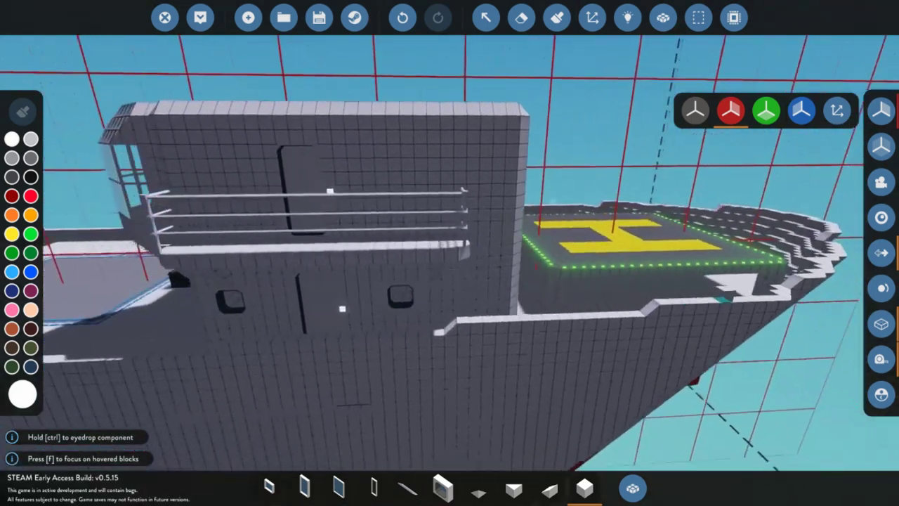
key(w)
key(a)
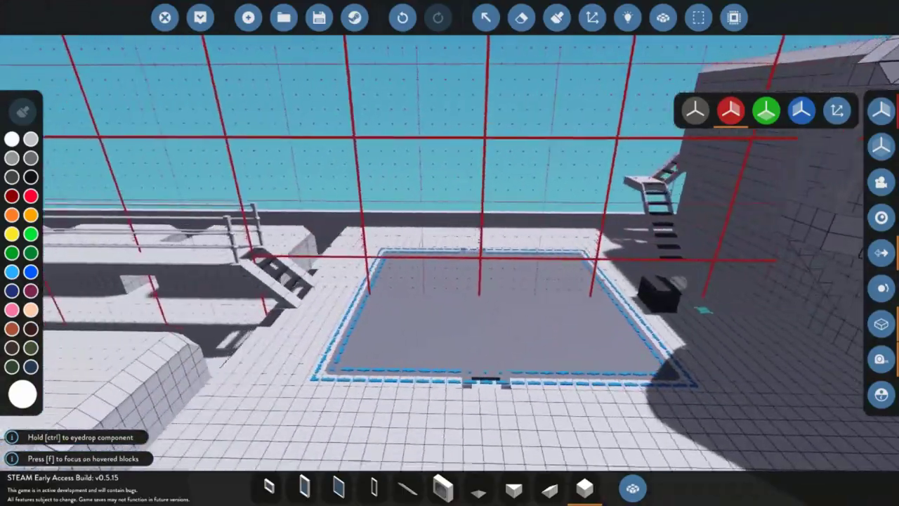
key(d)
key(d)
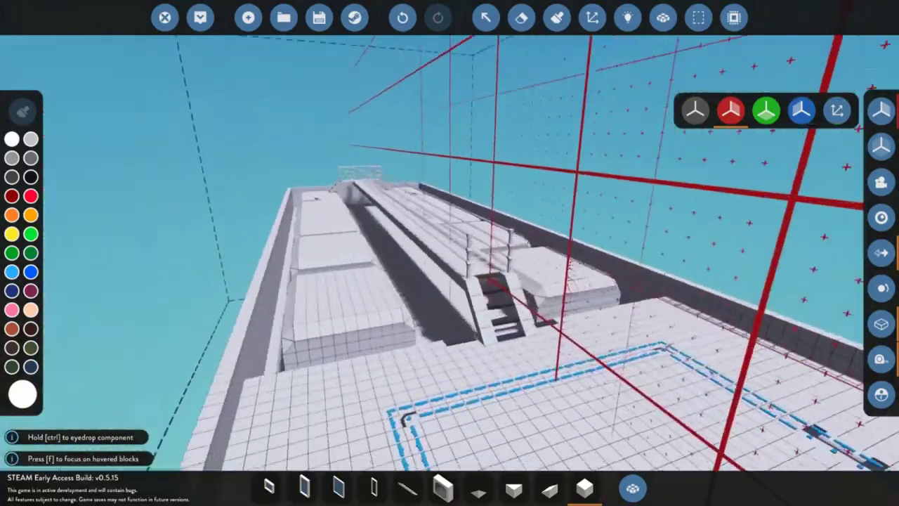
key(d)
key(f)
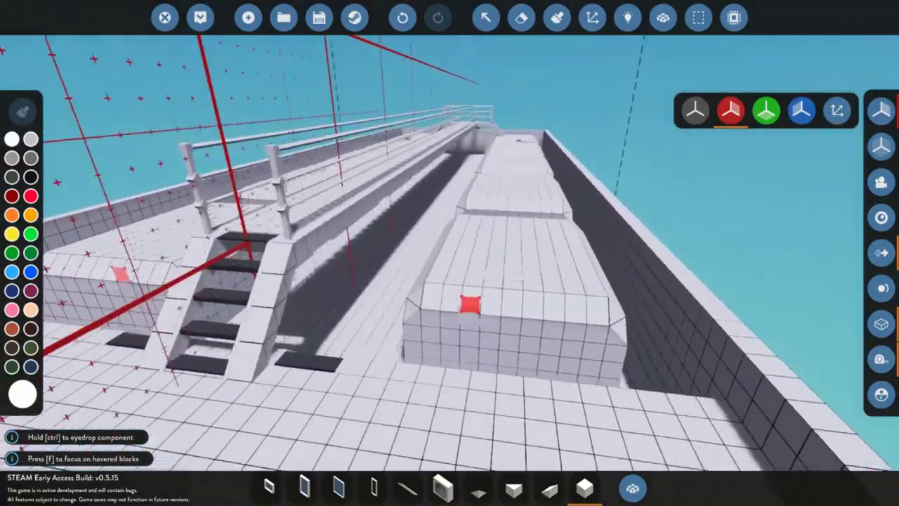
Inspect the empty compartment inside the hull, including its side walls, pillars, floor and end wall.
key(w)
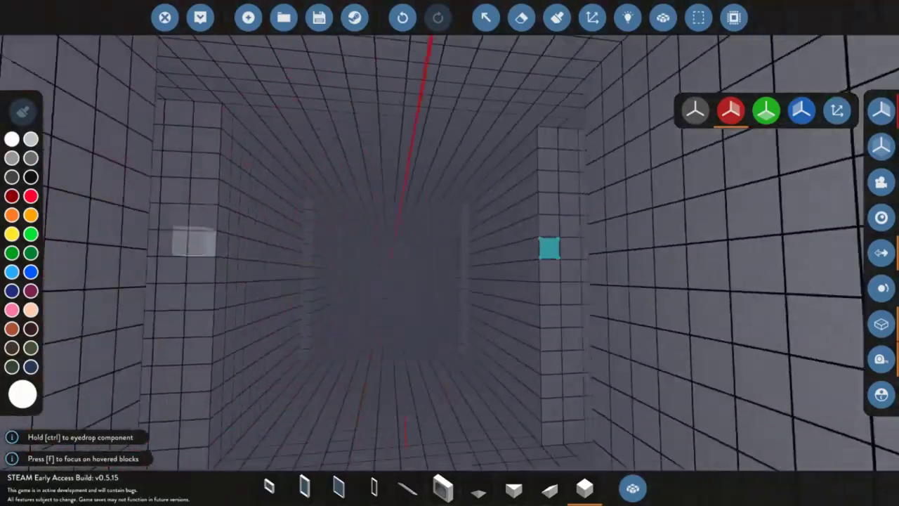
key(w)
key(a)
key(d)
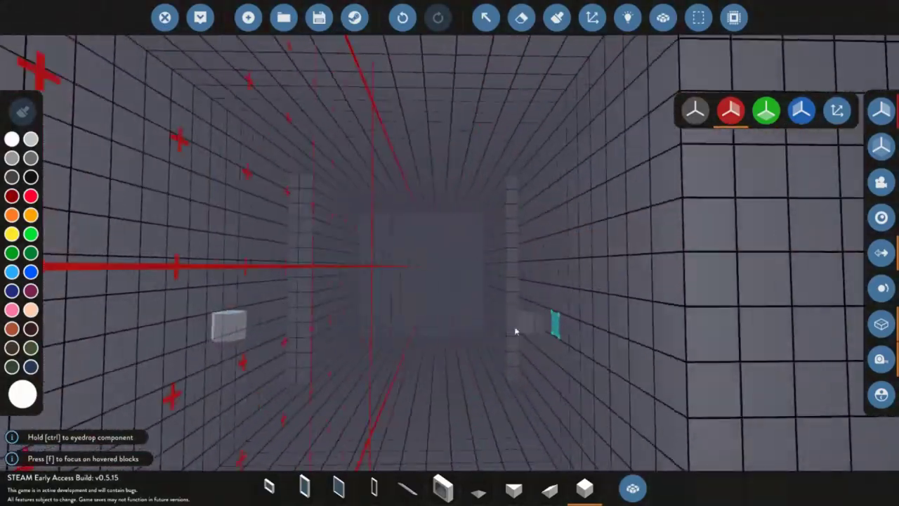
key(s)
key(a)
key(w)
key(d)
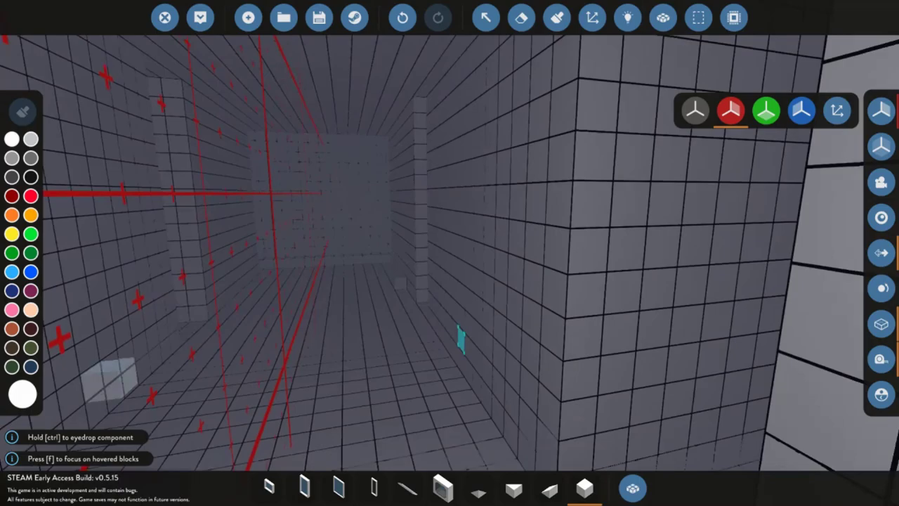
key(w)
key(d)
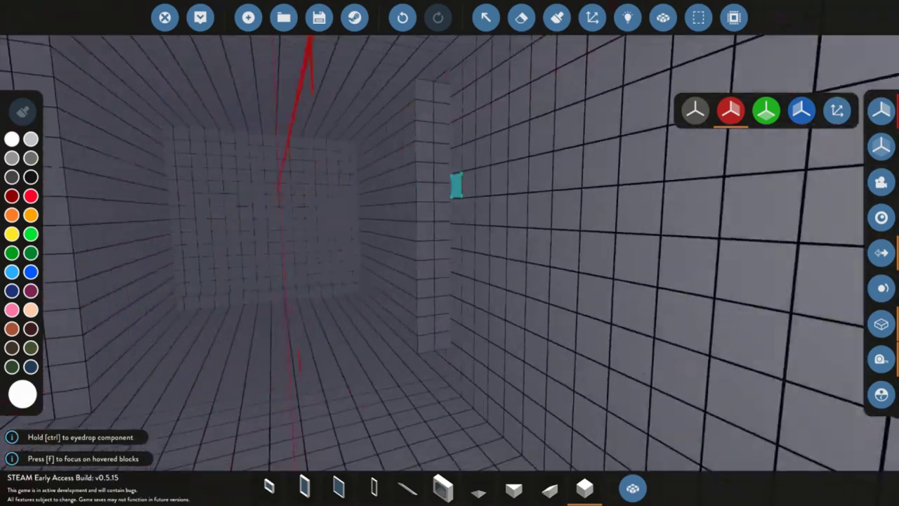
key(s)
key(a)
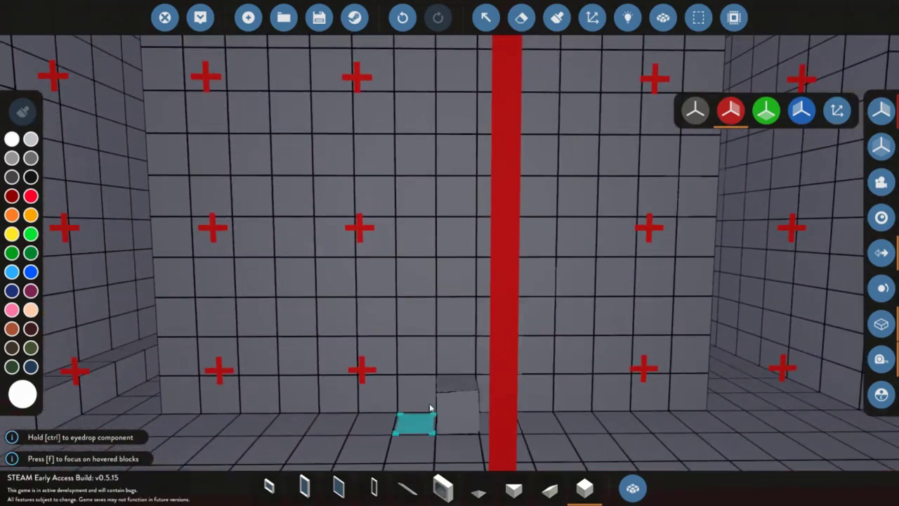
Add the Fluid Port and the Large Fluid Pump from the component inventory to the first two hotbar slots.
click(632, 488)
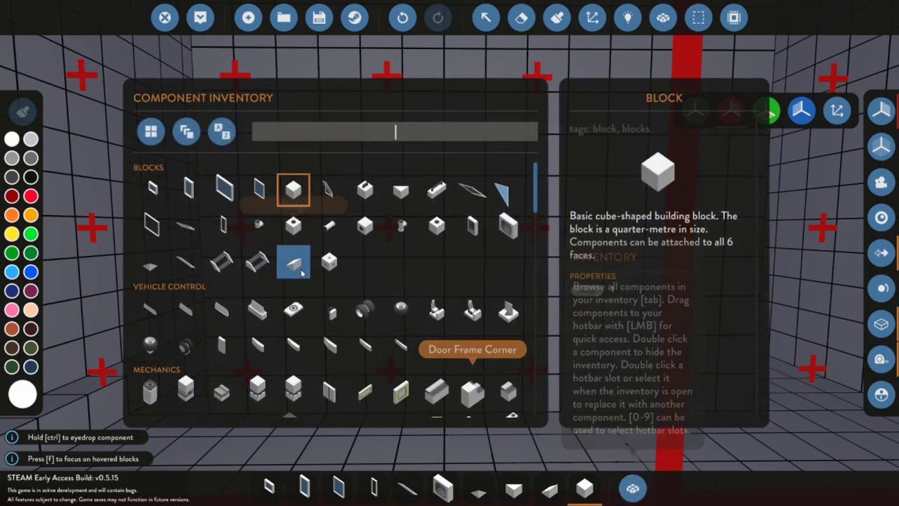
scroll(332, 279, down, 8)
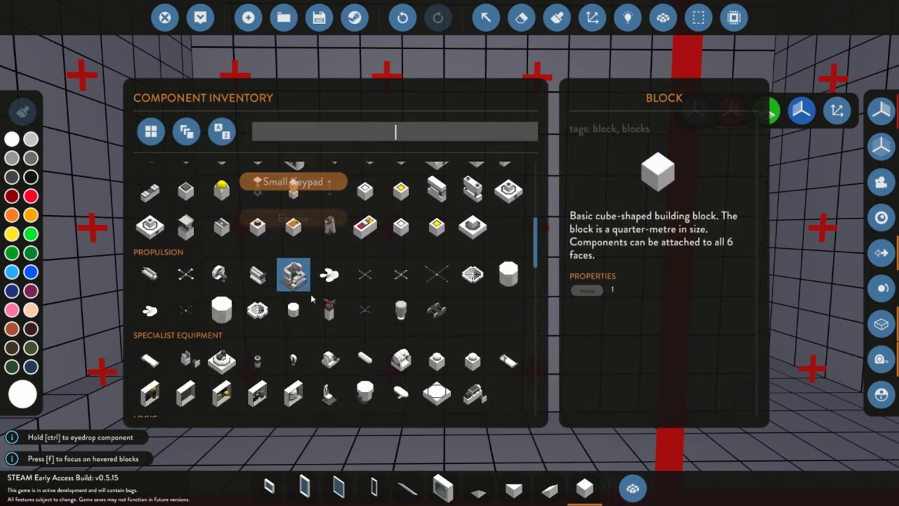
scroll(330, 288, down, 5)
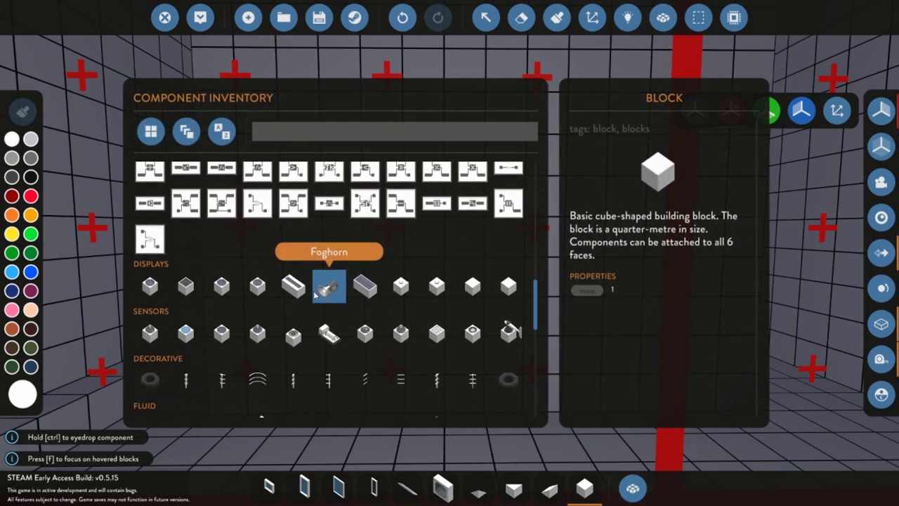
scroll(314, 295, down, 5)
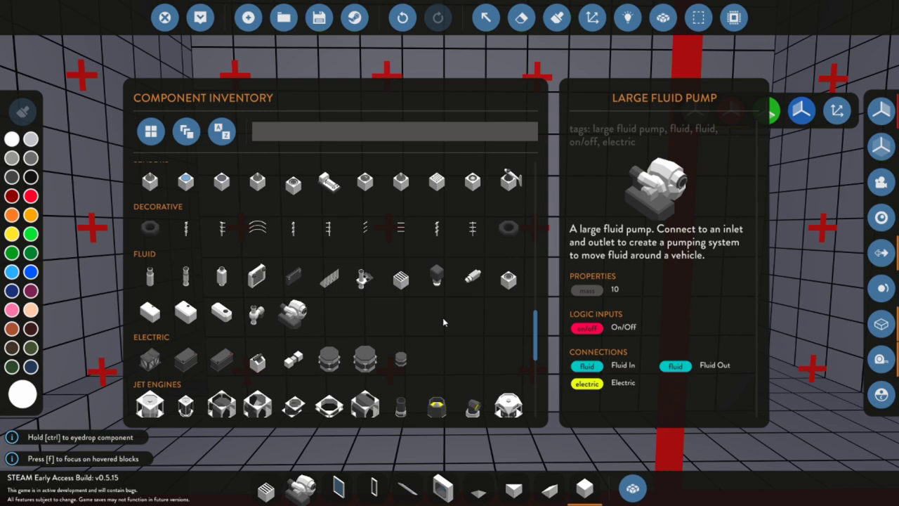
Search the component inventory for dial, add the Dial to the third hotbar slot and clear the search.
scroll(353, 312, up, 10)
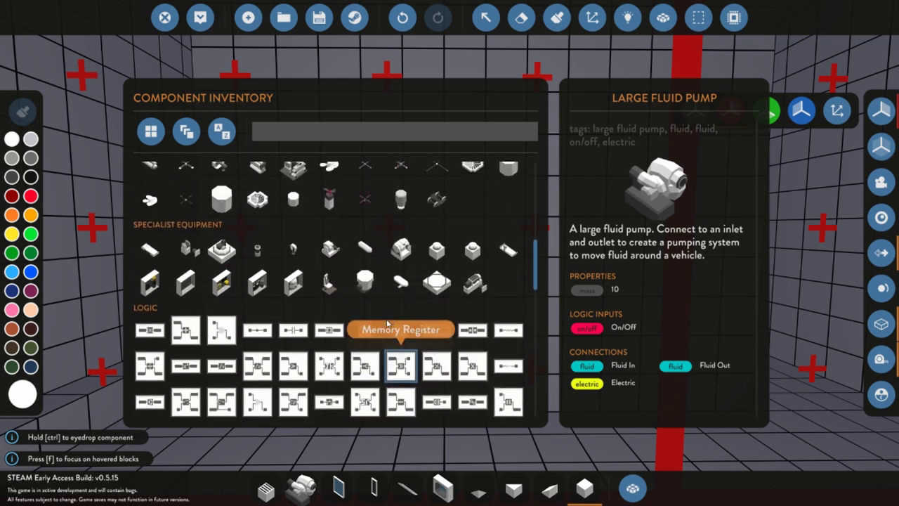
scroll(396, 330, up, 3)
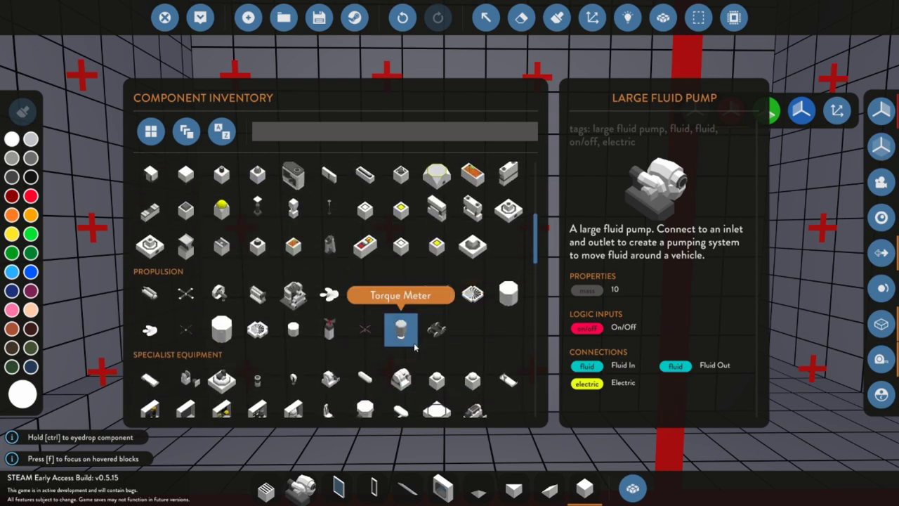
scroll(379, 312, up, 5)
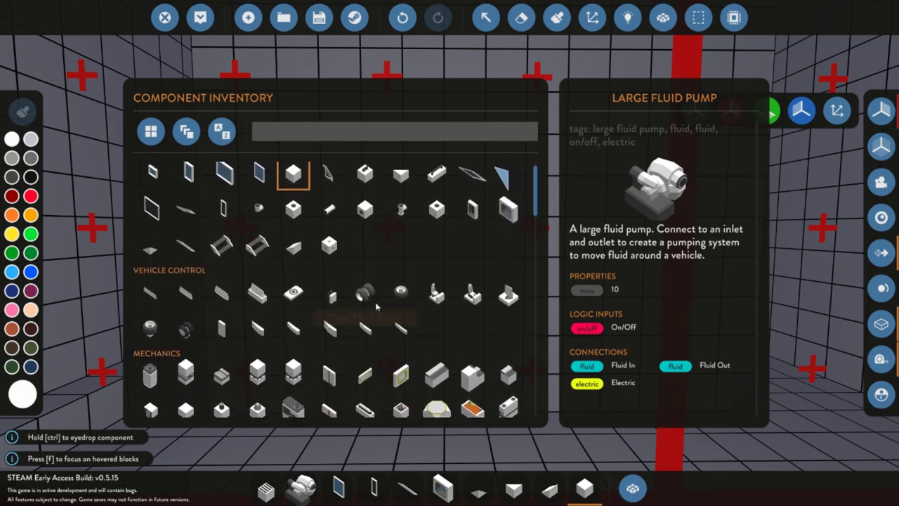
scroll(386, 306, up, 1)
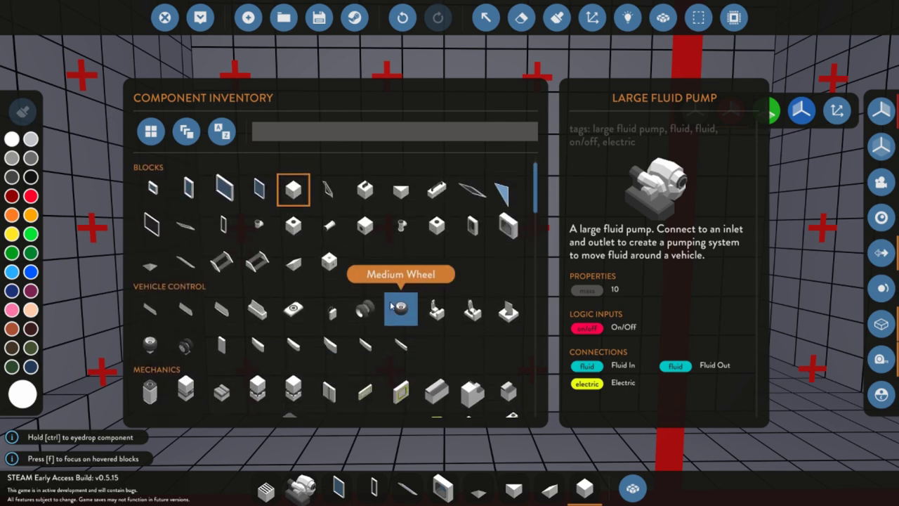
click(392, 136)
text(dial)
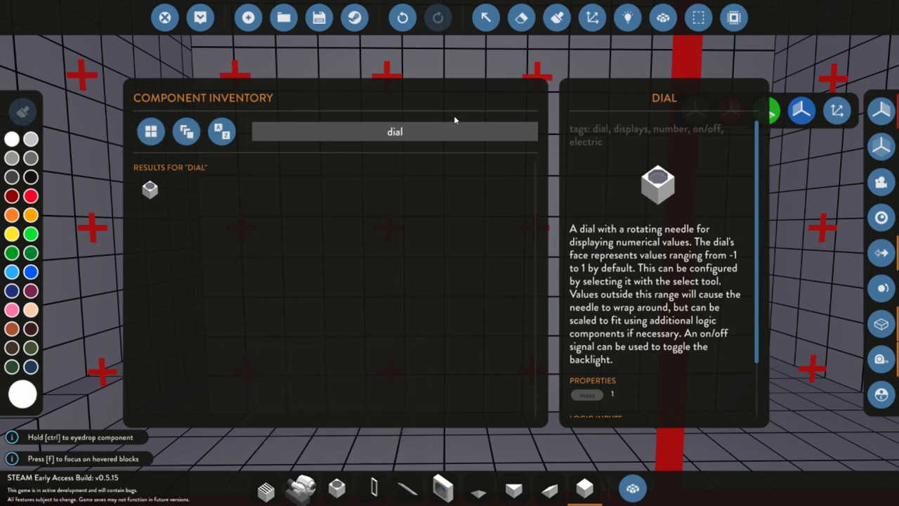
text(a)
key(BackSpace)
key(BackSpace)
key(BackSpace)
Add the Fluid On/Off Valve from the Fluid category to the fourth hotbar slot.
scroll(432, 281, down, 8)
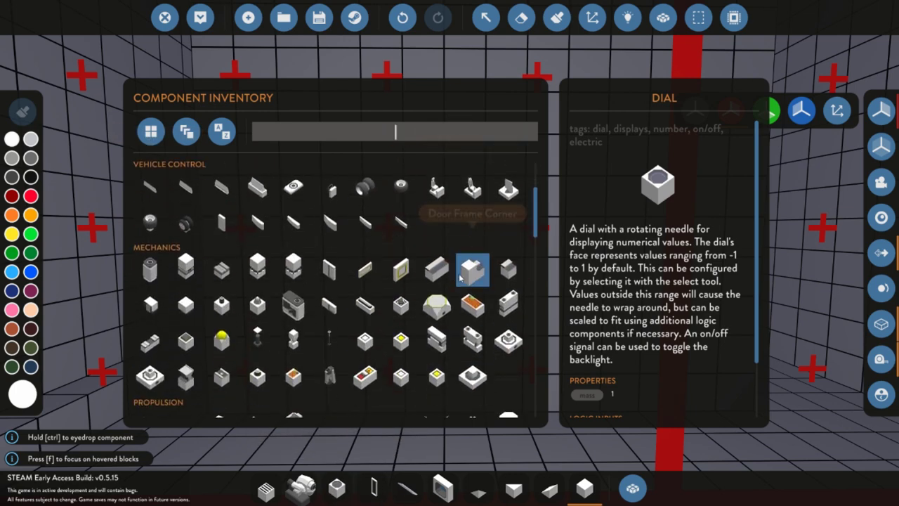
scroll(432, 287, down, 10)
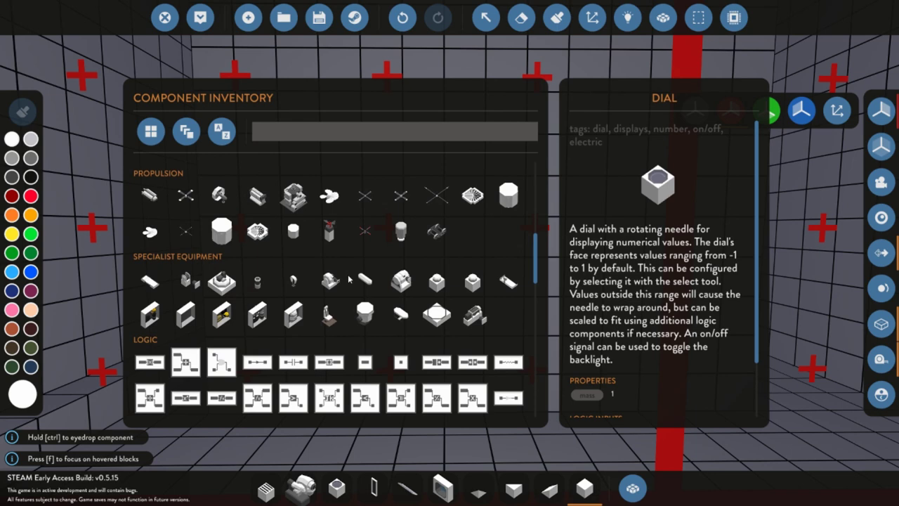
scroll(351, 279, down, 6)
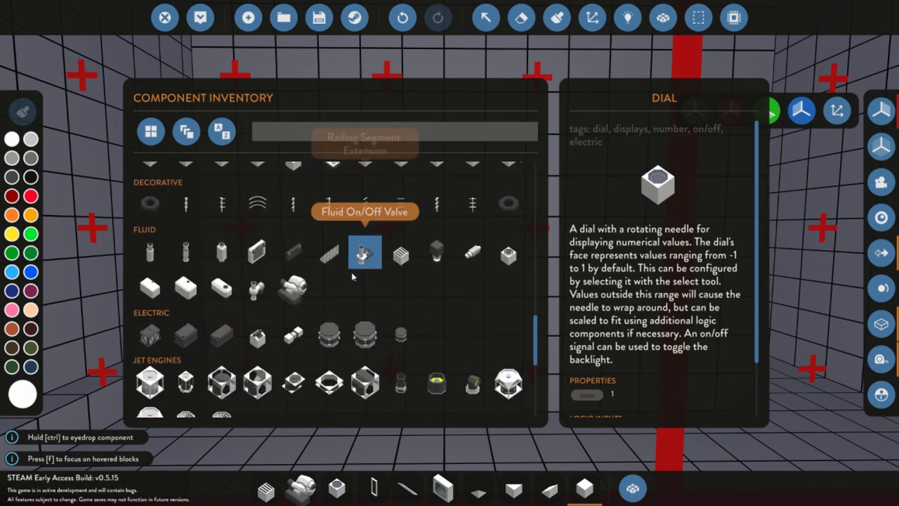
drag(365, 252, 397, 478)
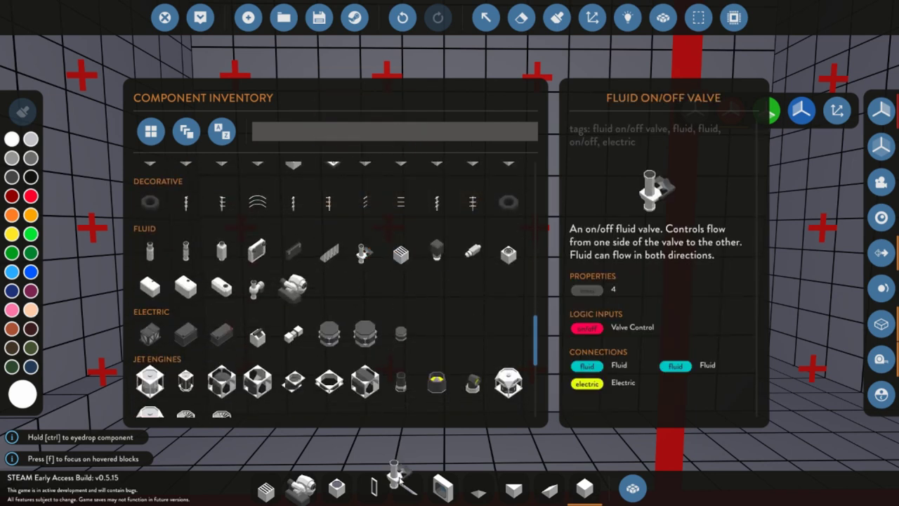
Add the Pipe Straight and Pipe Angle from the Blocks category to the fifth and sixth hotbar slots.
scroll(388, 296, down, 1)
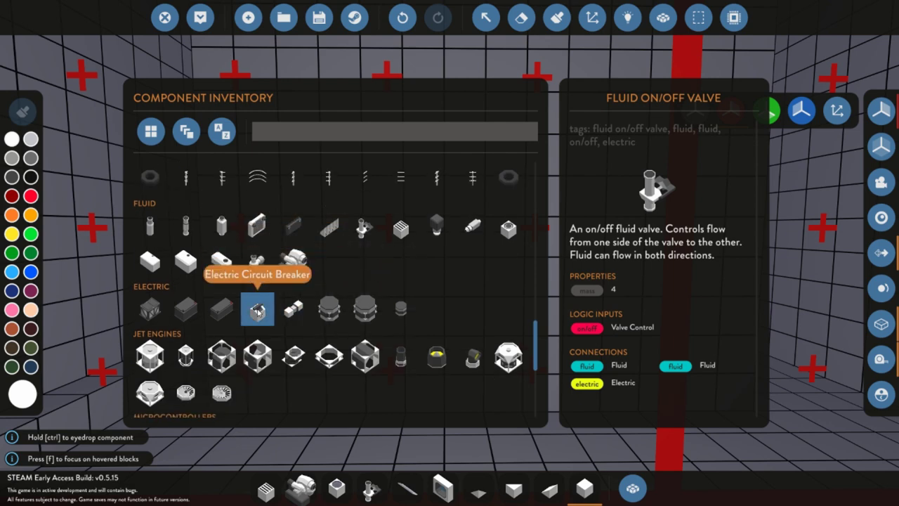
scroll(351, 295, down, 7)
scroll(385, 329, up, 15)
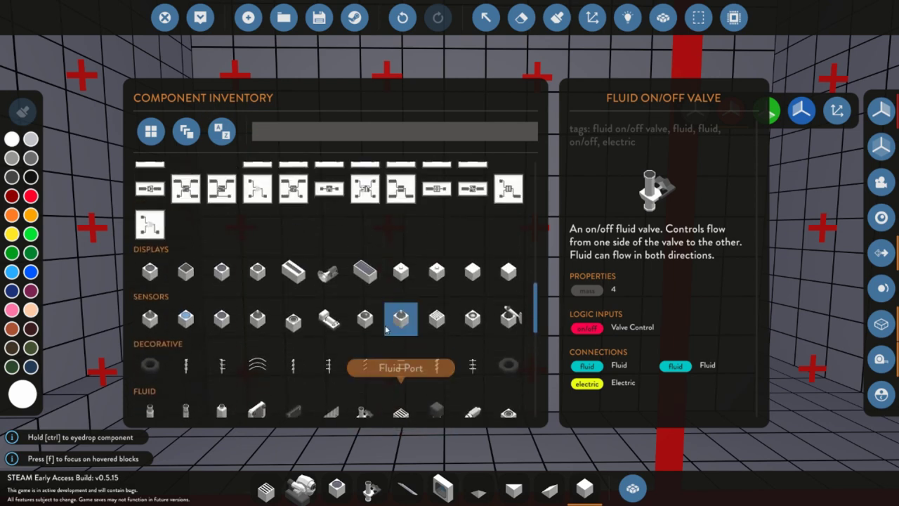
scroll(383, 302, up, 10)
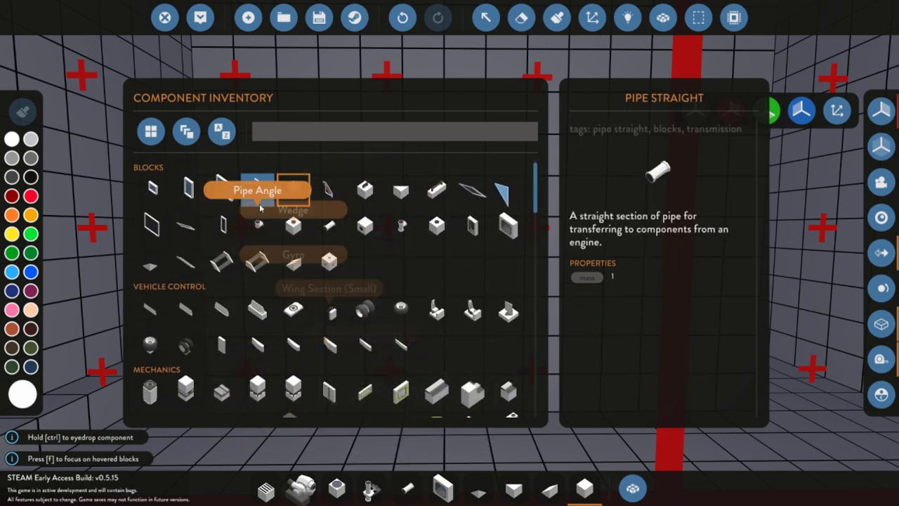
drag(435, 497, 437, 494)
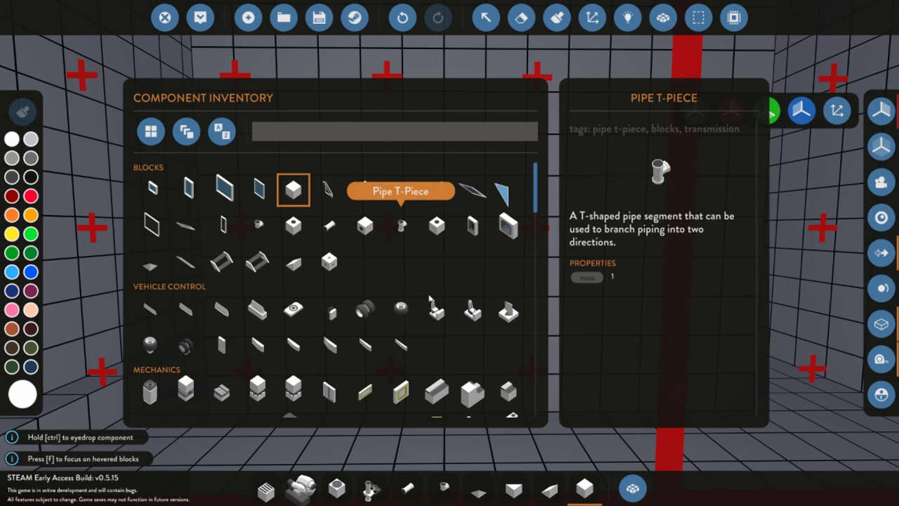
Add the Pipe T-Piece to the seventh hotbar slot and the Toggle Button to the eighth.
scroll(354, 204, down, 1)
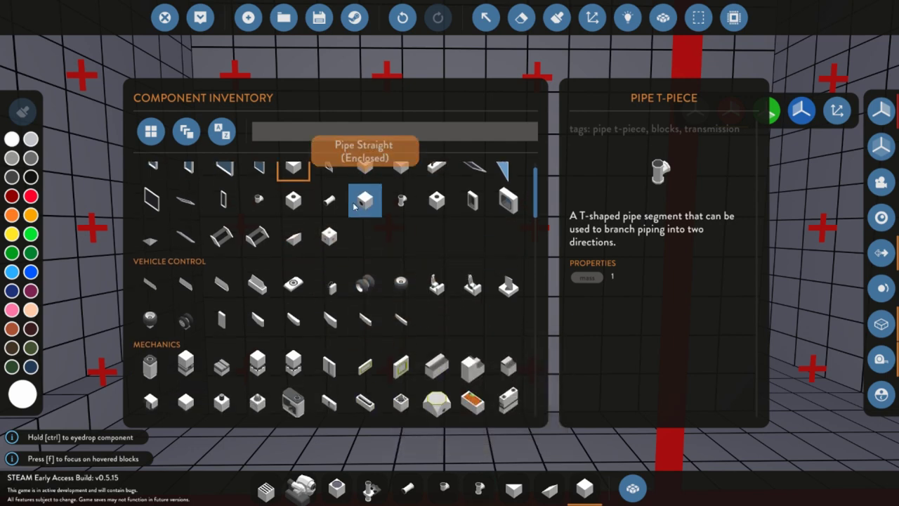
scroll(383, 246, down, 5)
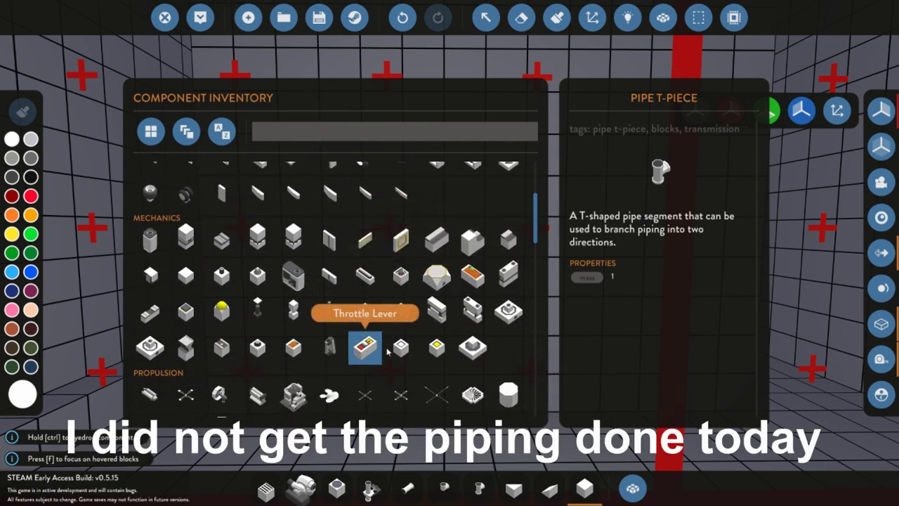
drag(399, 350, 505, 495)
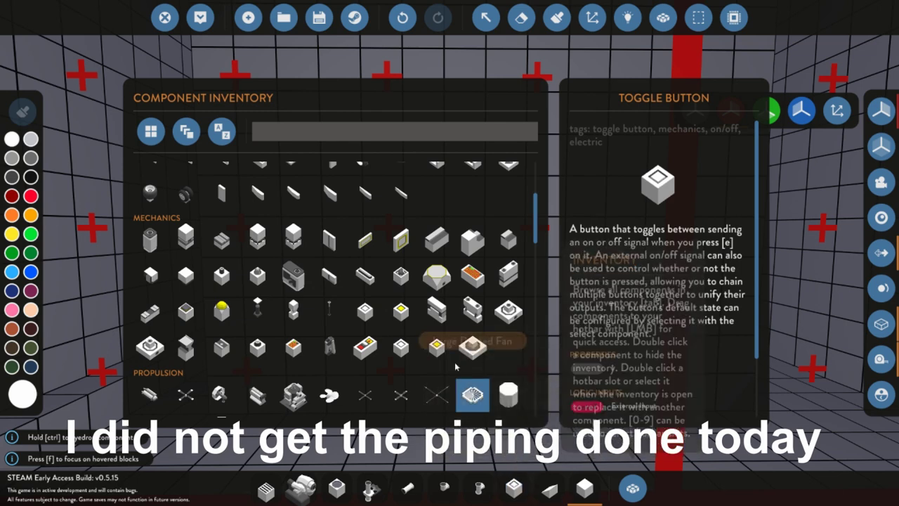
Add the Fluid Meter from the Sensors category to the ninth hotbar slot and close the component inventory.
scroll(503, 316, down, 1)
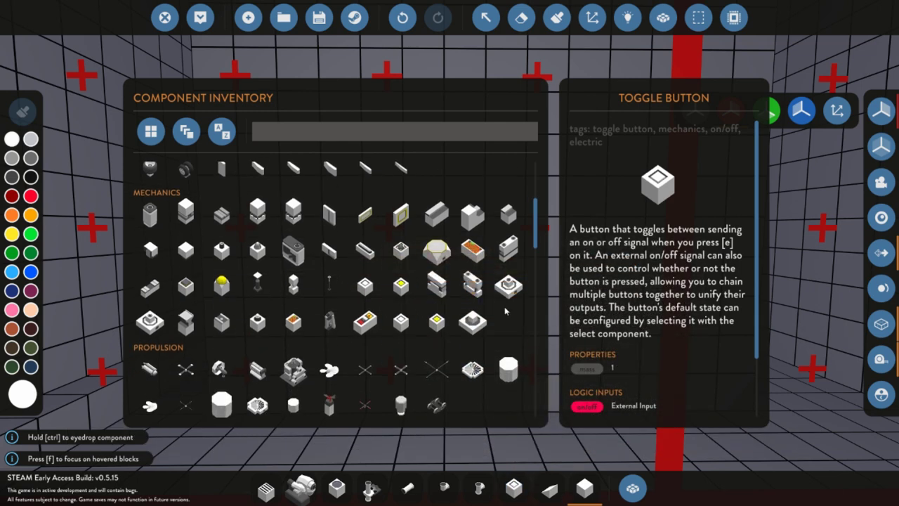
scroll(505, 306, down, 10)
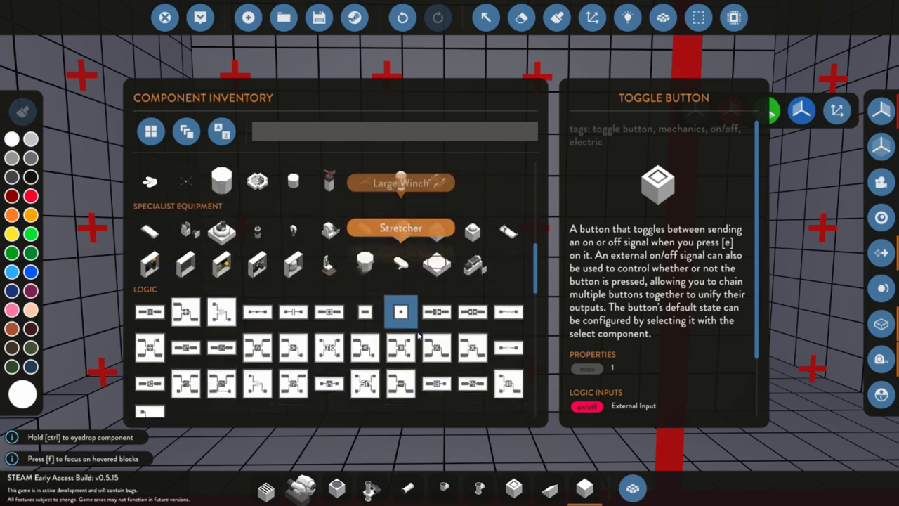
scroll(320, 255, down, 8)
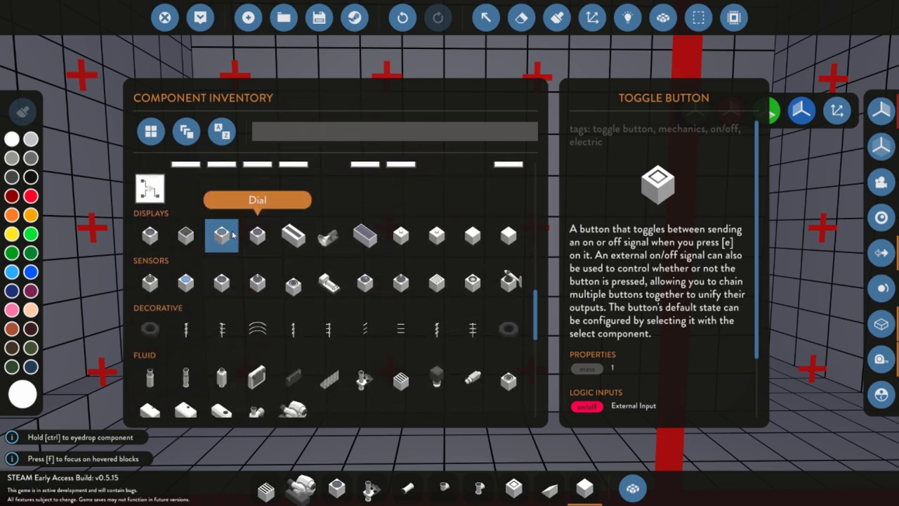
drag(297, 297, 425, 411)
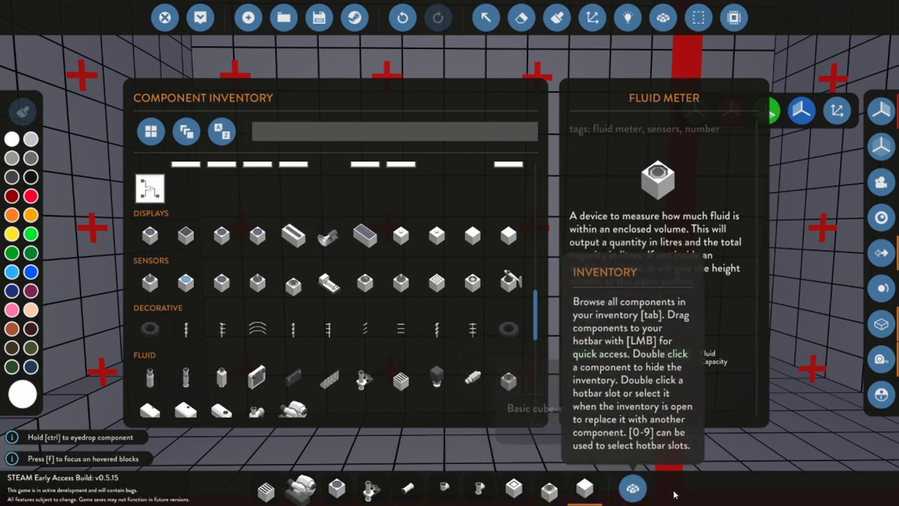
click(632, 487)
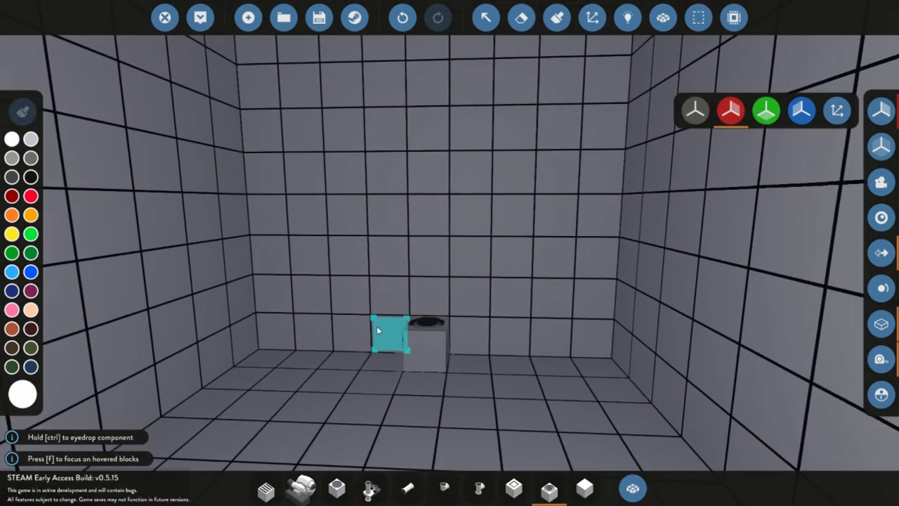
Erase a bottom-row block in the first hold's end wall and place a Fluid Meter there, facing into the hold.
key(k)
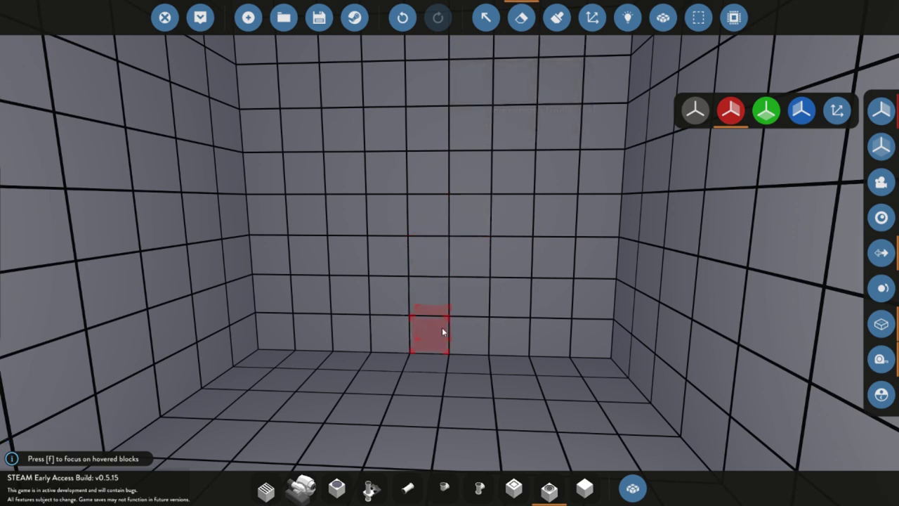
drag(549, 487, 403, 370)
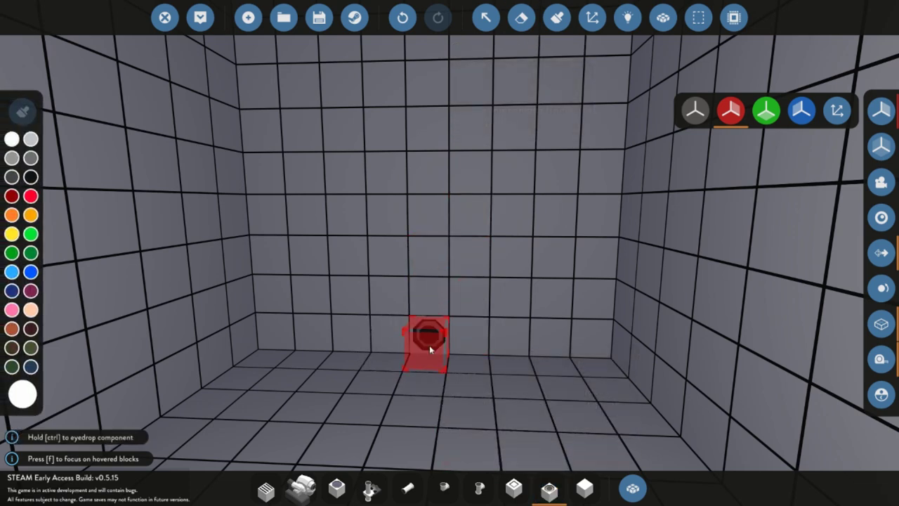
right_click(430, 345)
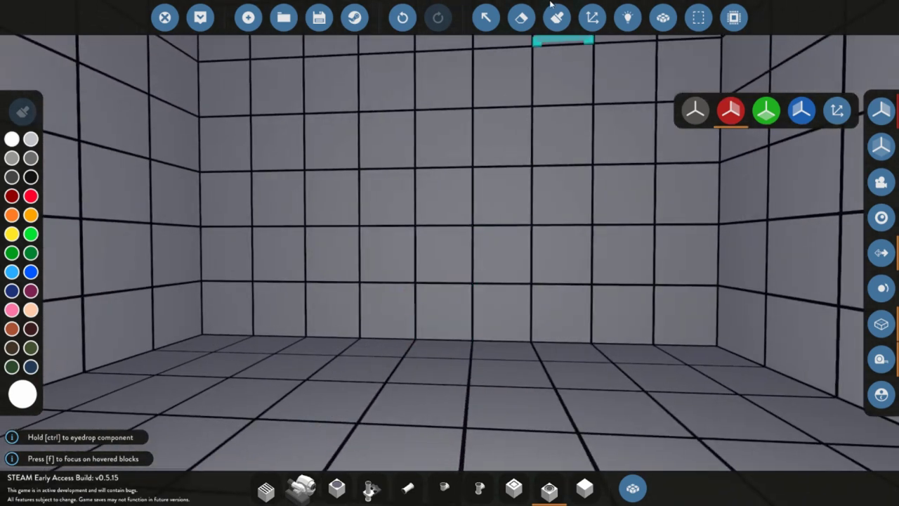
Replace a bottom-row end wall block in the second hold with a Fluid Meter rotated to face inward.
click(521, 17)
click(549, 490)
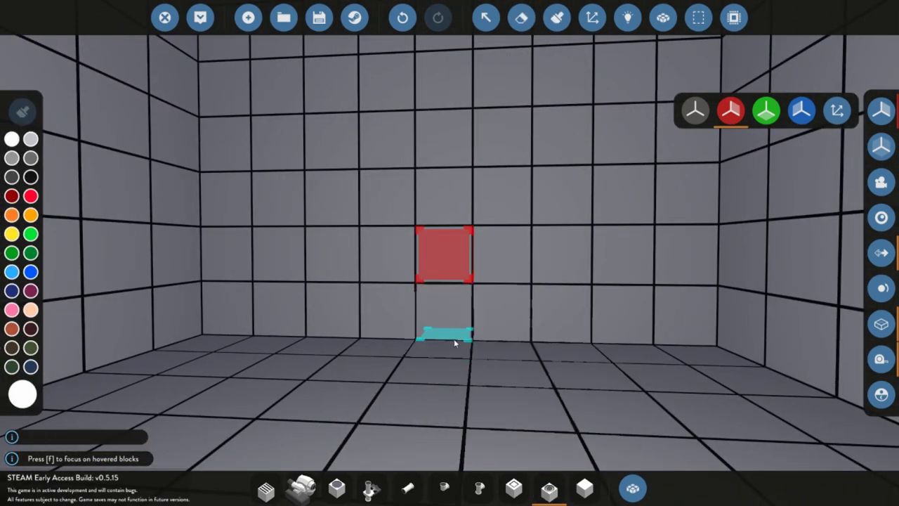
key(o)
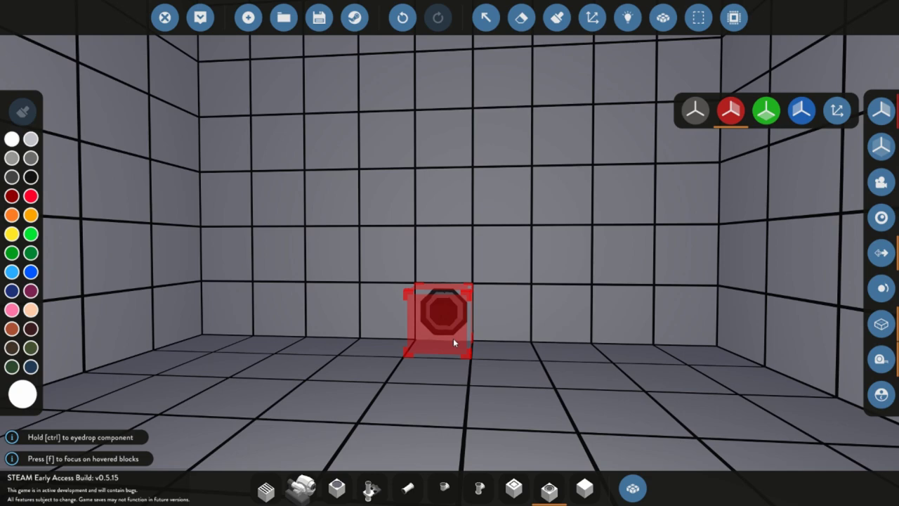
key(f)
click(460, 336)
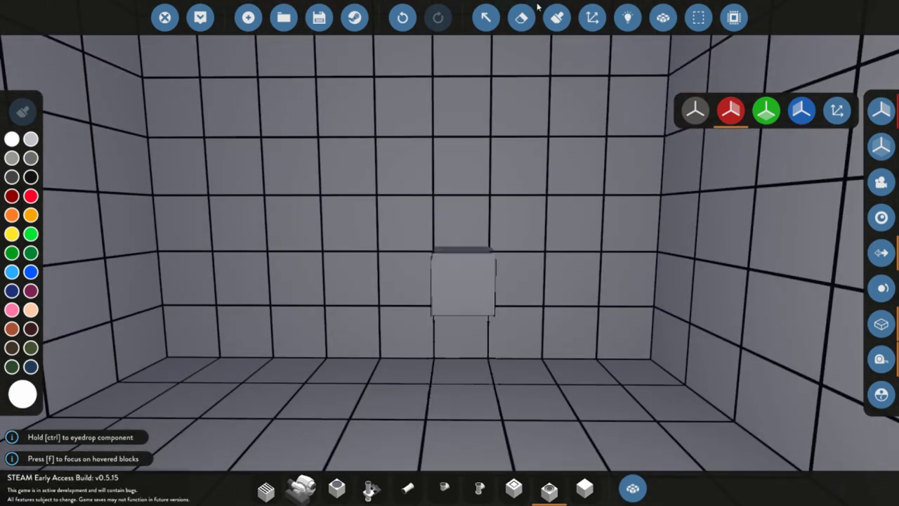
Swap a bottom-row end wall block in the third hold for an inward-facing Fluid Meter.
click(521, 17)
click(474, 321)
click(550, 489)
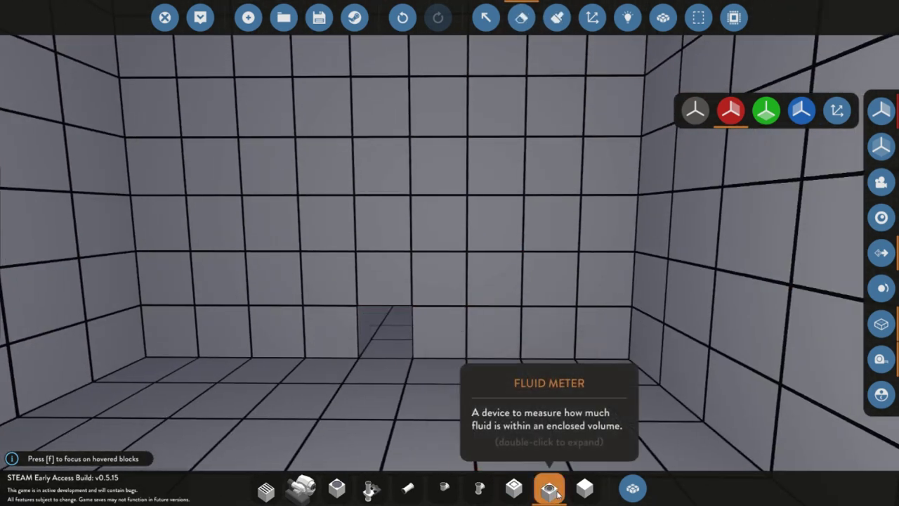
key(k)
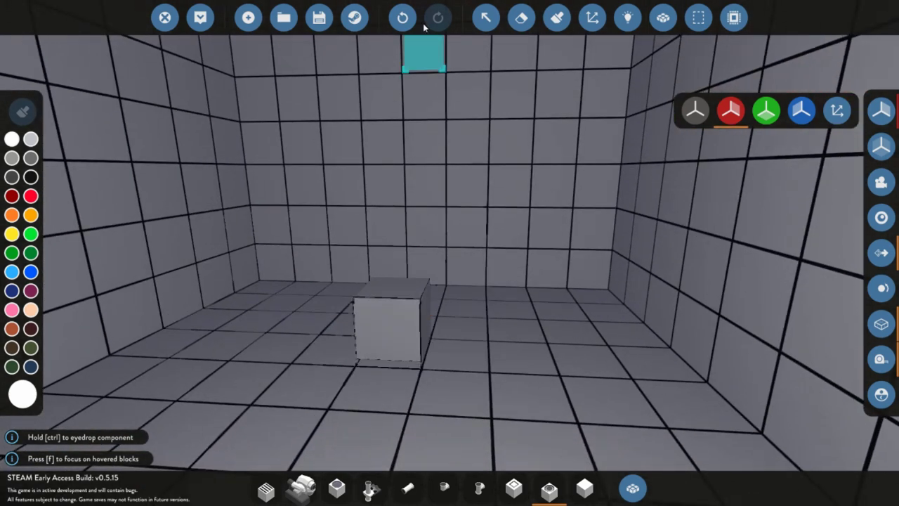
In the fourth hold, erase a bottom-row end wall block and fill the gap with a rotated Fluid Meter.
click(521, 17)
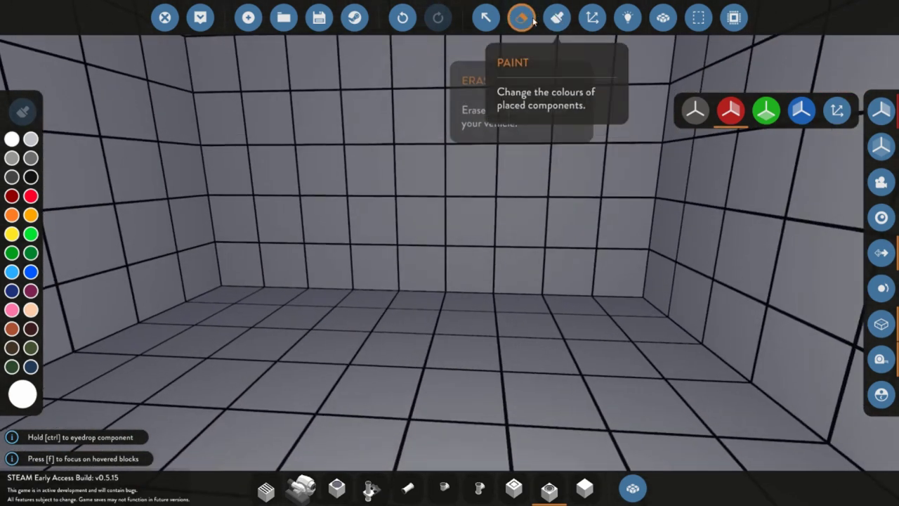
click(549, 488)
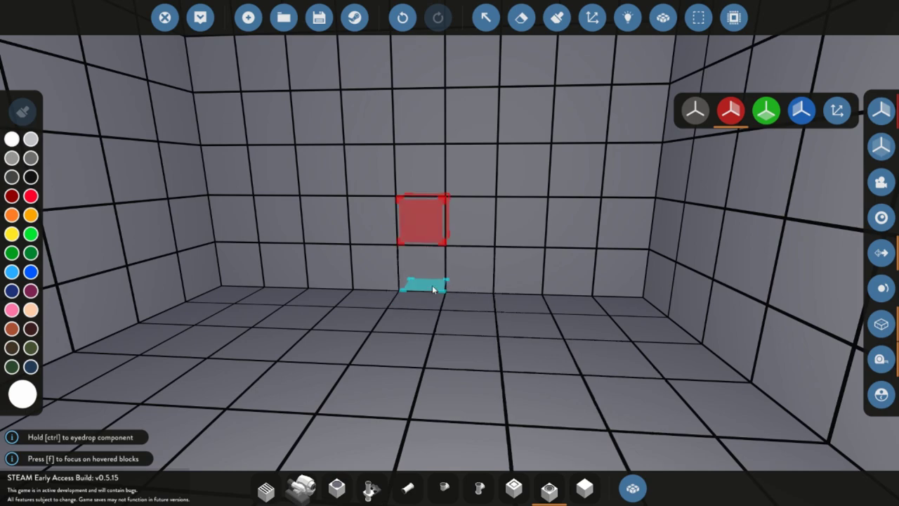
key(k)
click(432, 285)
Go to the fifth hold and replace a bottom-row end wall block with a Fluid Meter turned to face inward.
key(w)
key(w)
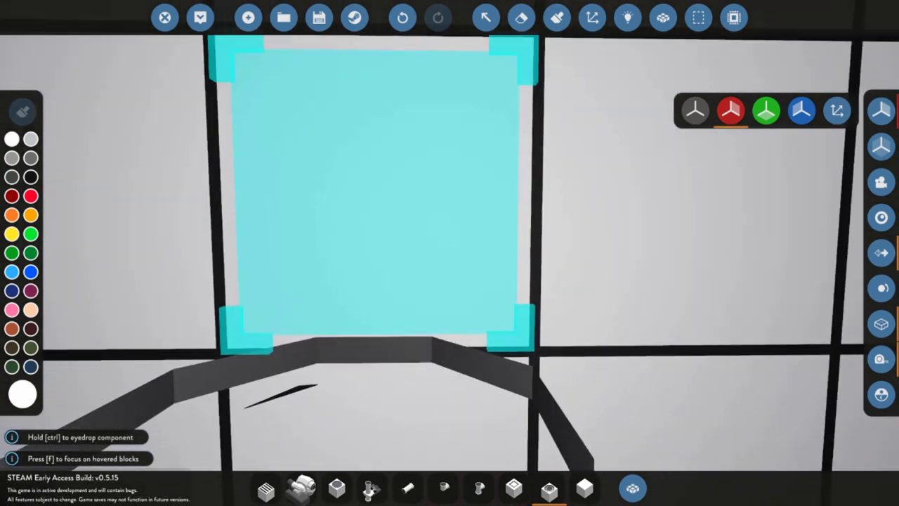
key(s)
key(w)
click(521, 18)
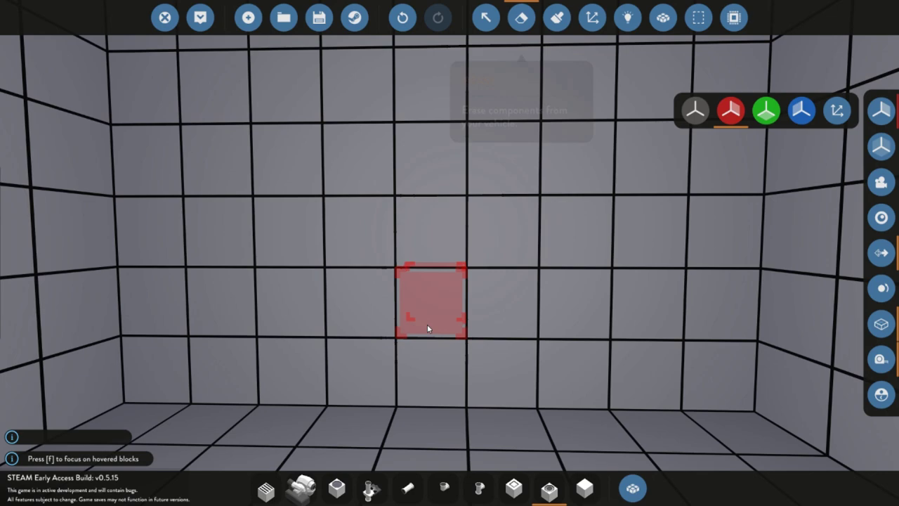
click(553, 494)
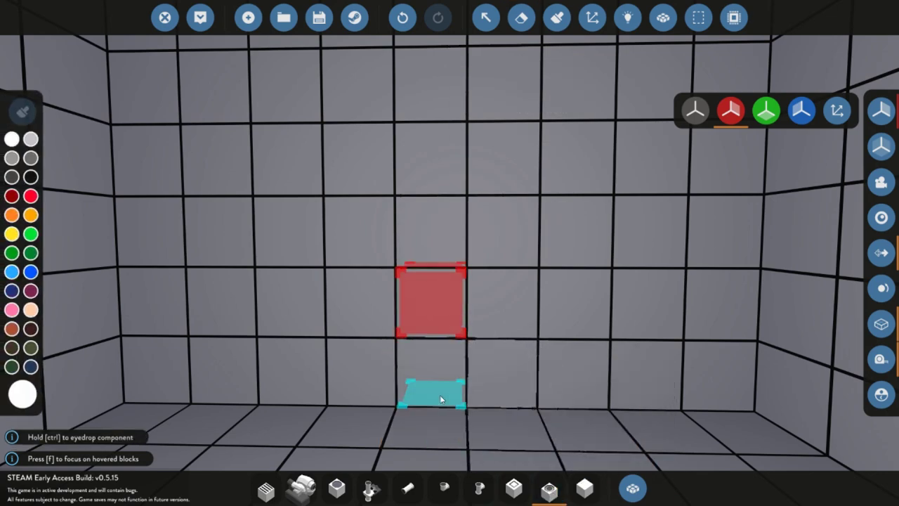
key(k)
click(440, 399)
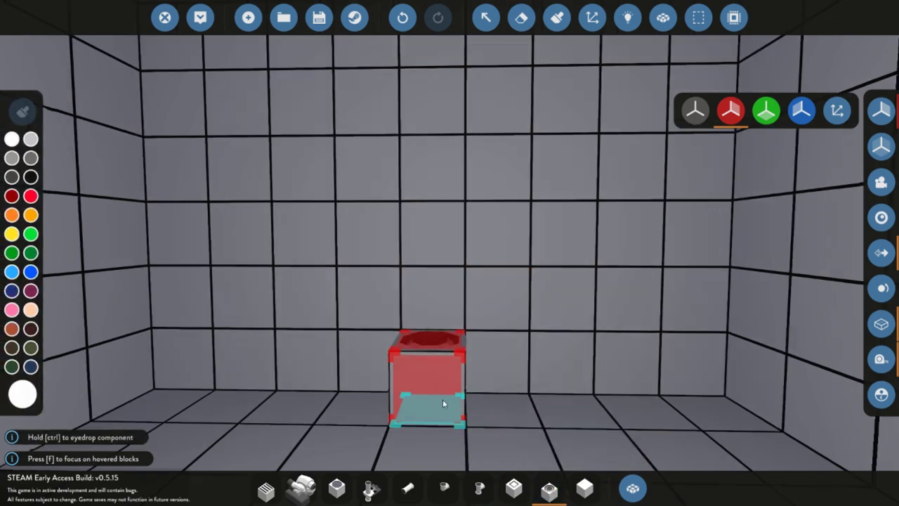
Switch to the basic cube block and inspect the superstructure, bridge interior, deck and hold interiors.
key(w)
key(w)
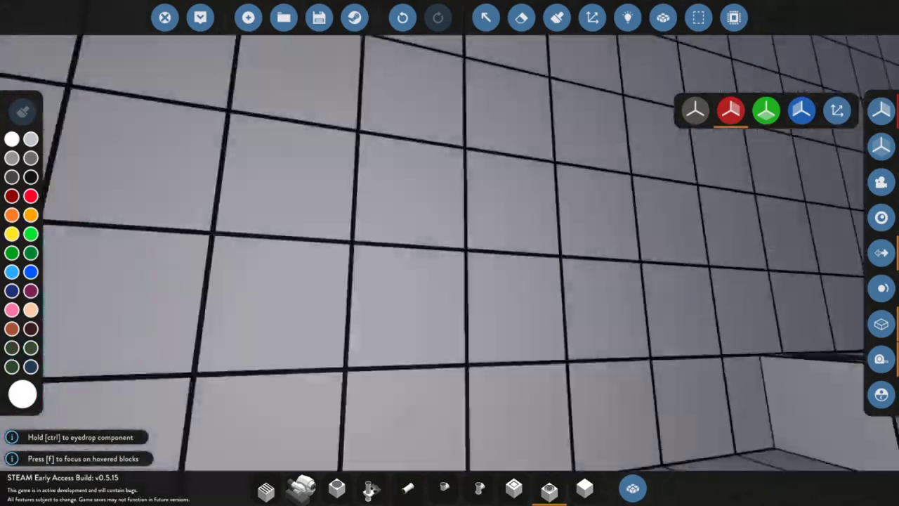
key(w)
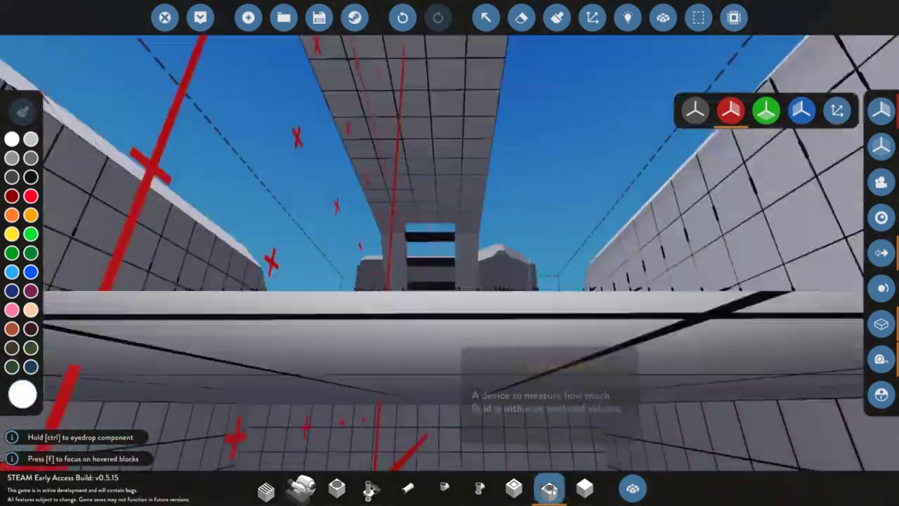
click(584, 488)
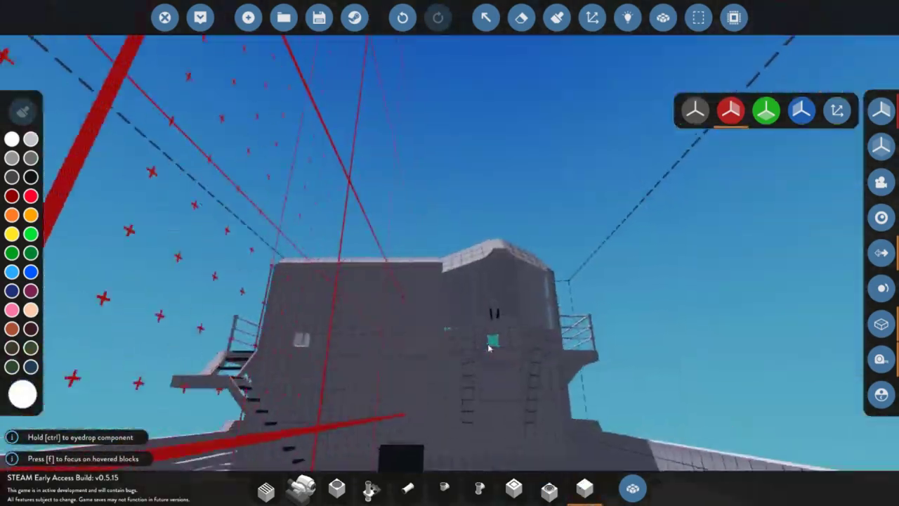
key(w)
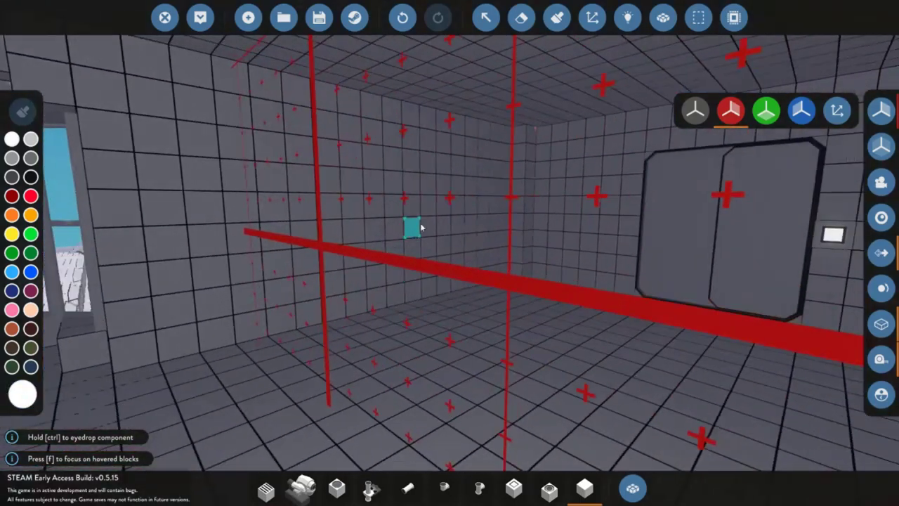
key(s)
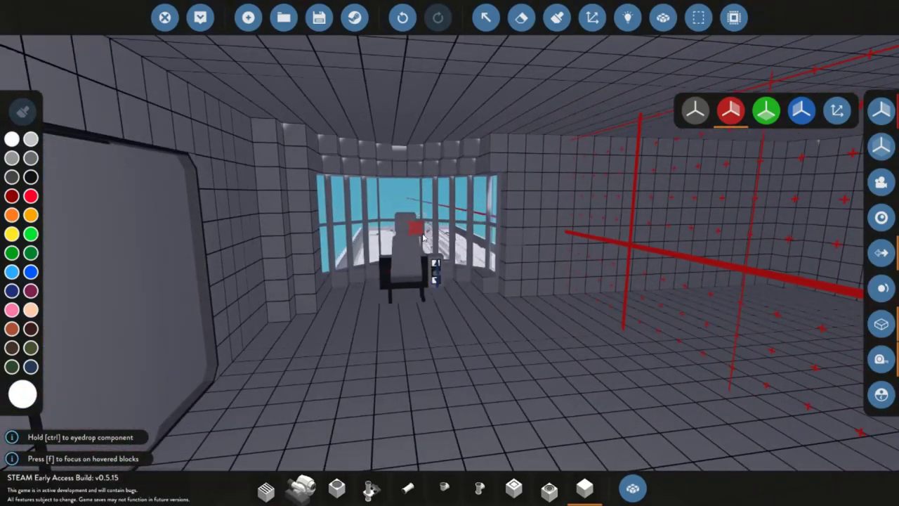
key(w)
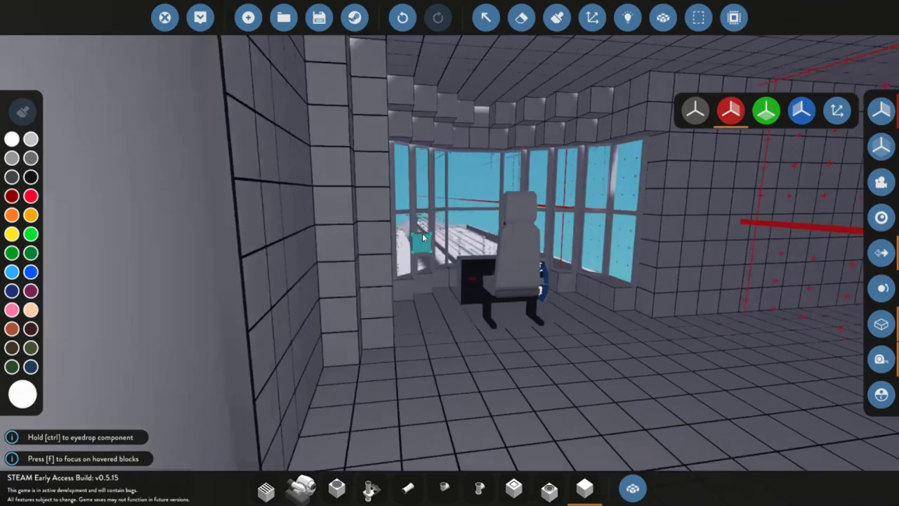
key(w)
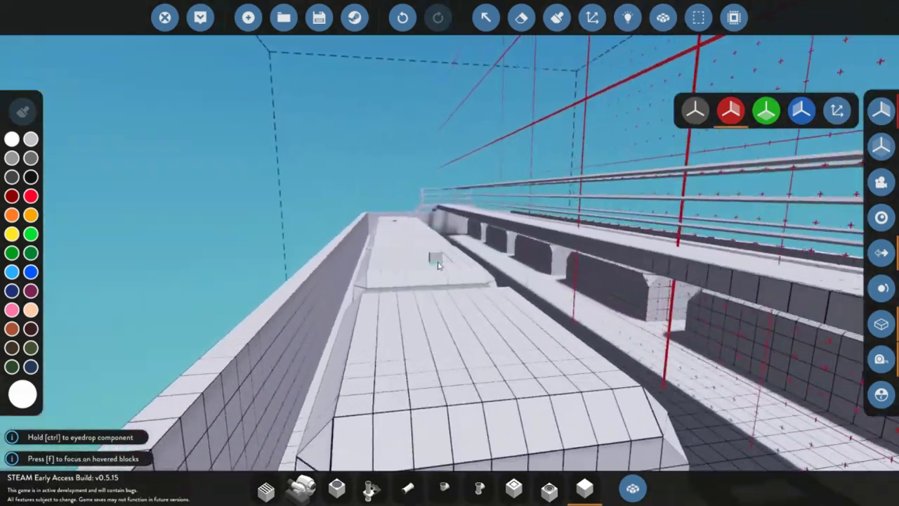
key(s)
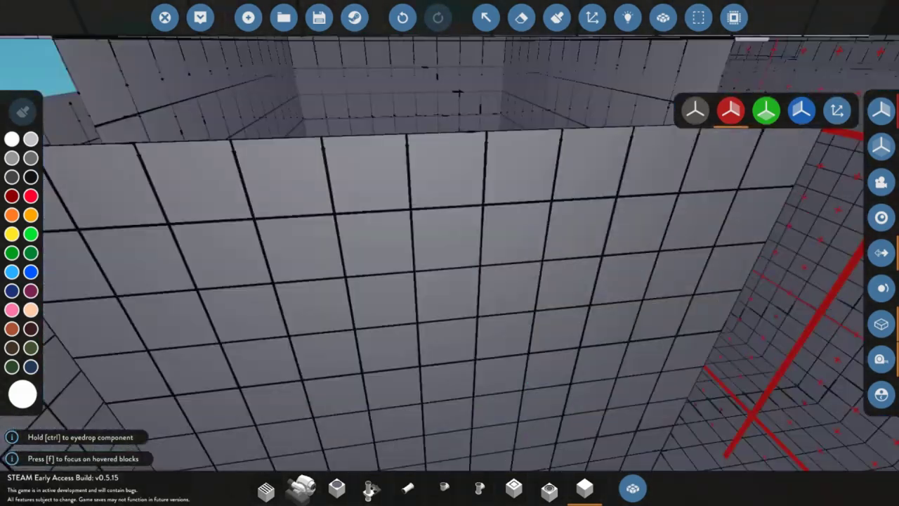
key(w)
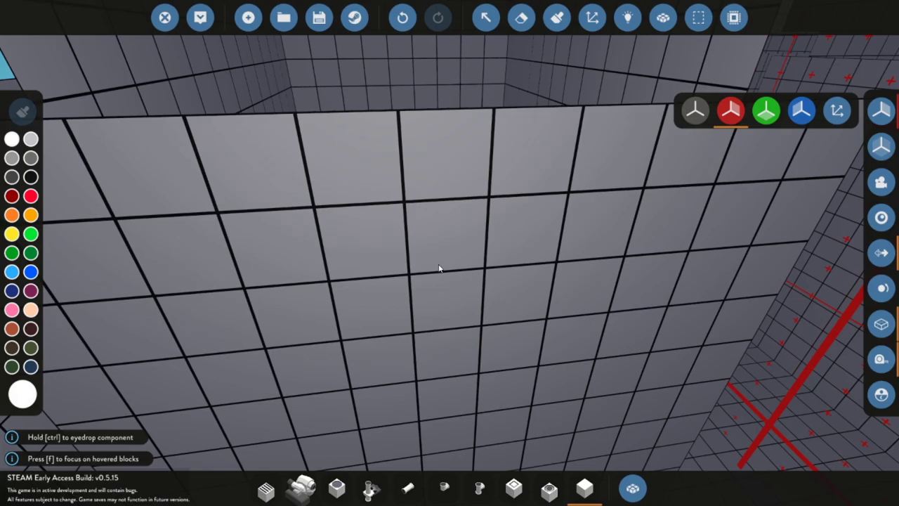
key(w)
key(s)
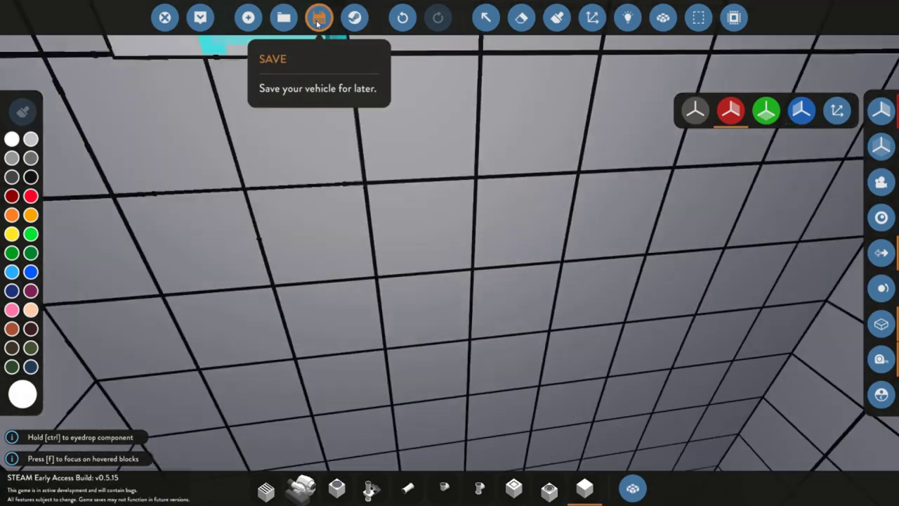
key(w)
key(w)
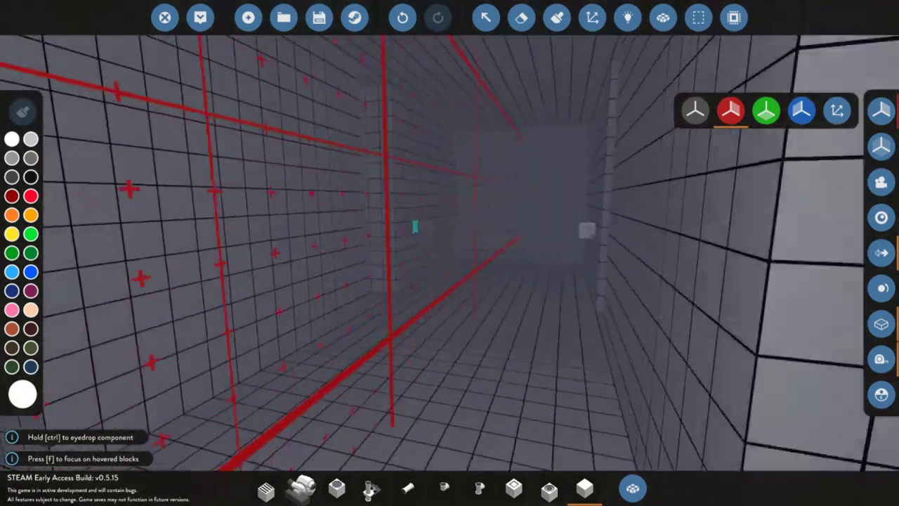
key(d)
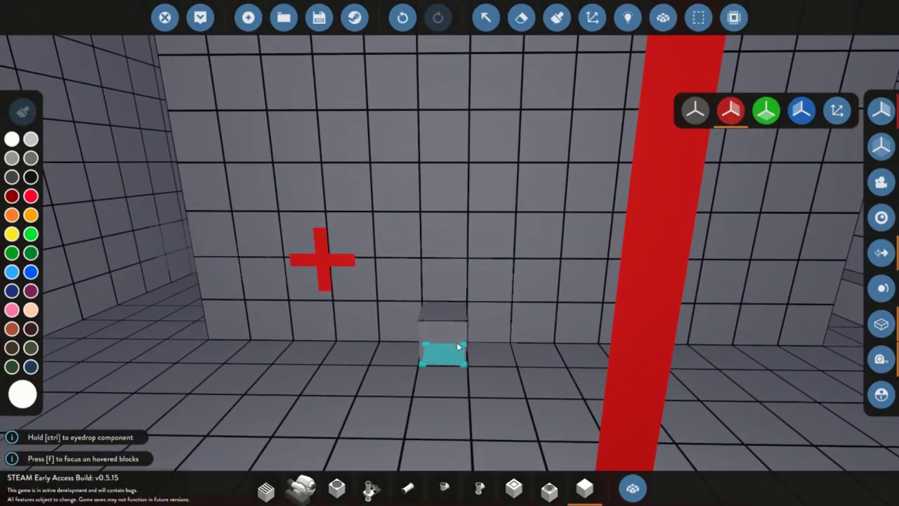
drag(444, 326, 559, 214)
key(d)
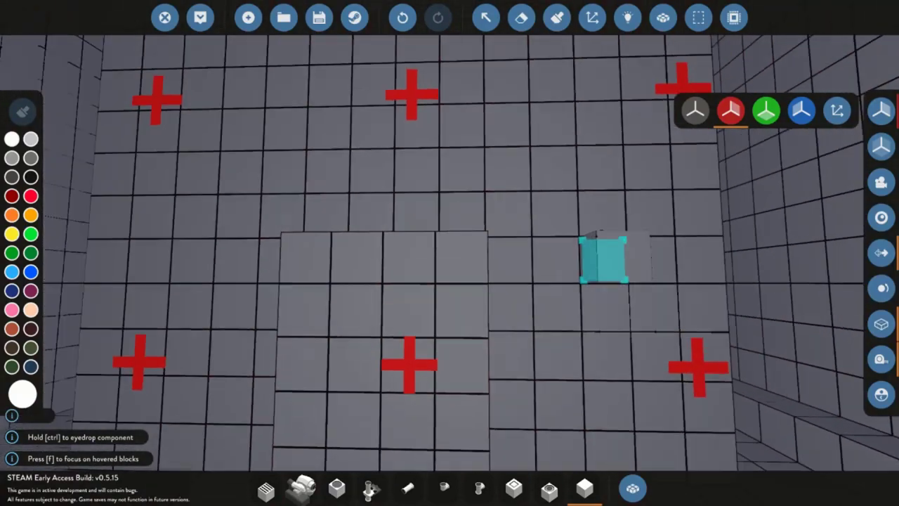
Erase the two middle blocks in the second row of the raised wall panel and fill the gaps with Dials.
key(a)
drag(496, 375, 385, 499)
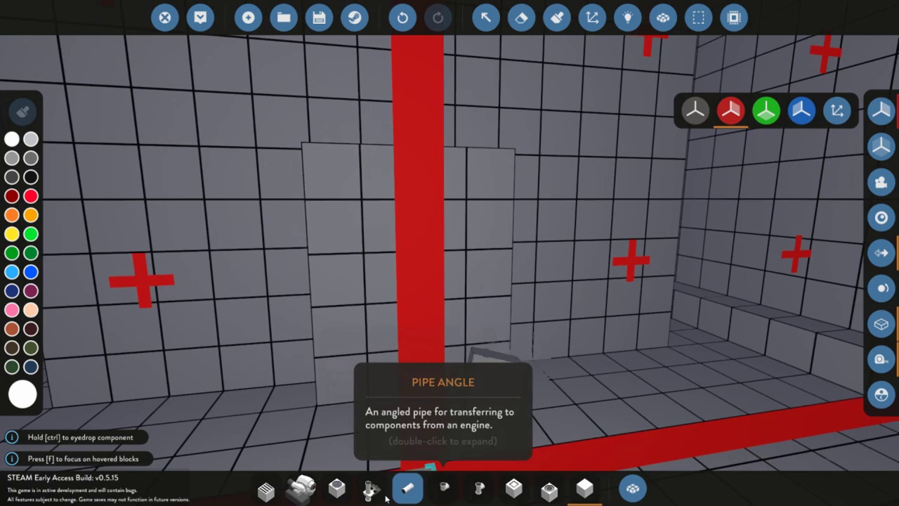
key(a)
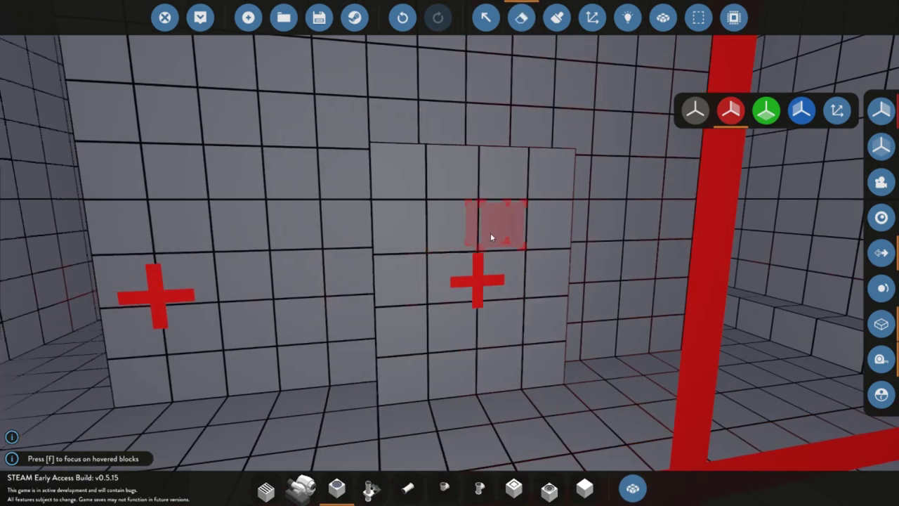
key(w)
click(479, 230)
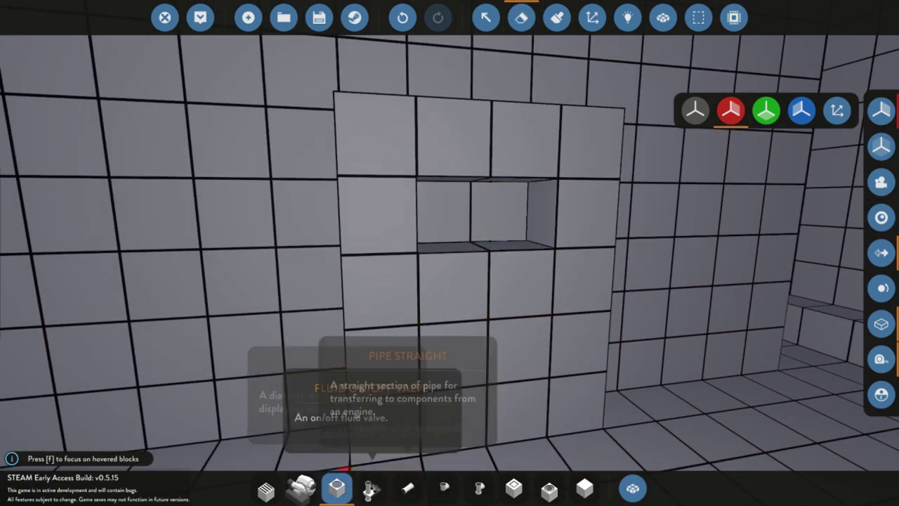
click(337, 488)
click(444, 190)
click(509, 217)
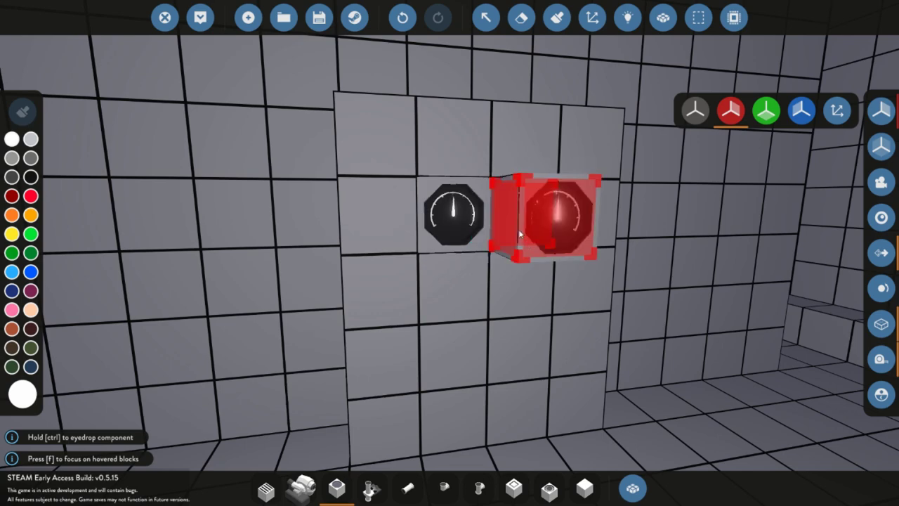
Find the Fluid Pressure Sensor among the fluid components in the inventory and add it to the hotbar.
key(s)
drag(519, 233, 487, 267)
key(d)
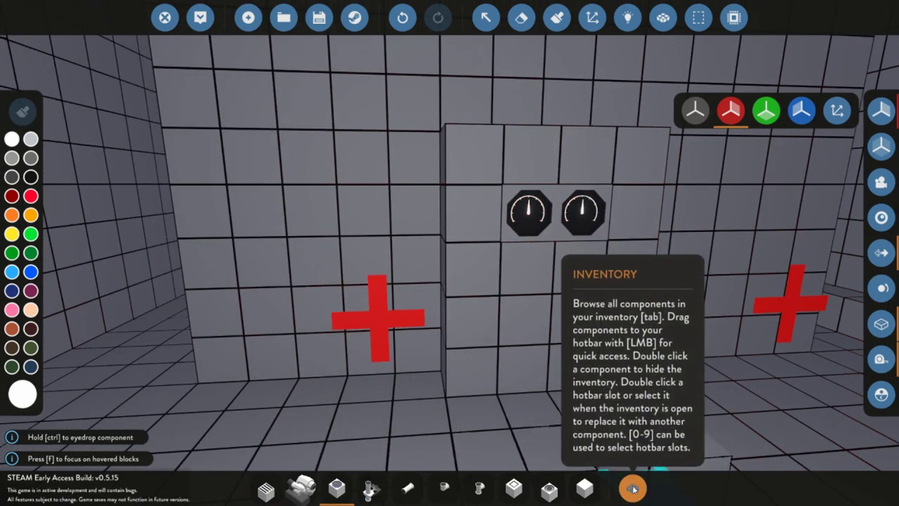
click(632, 487)
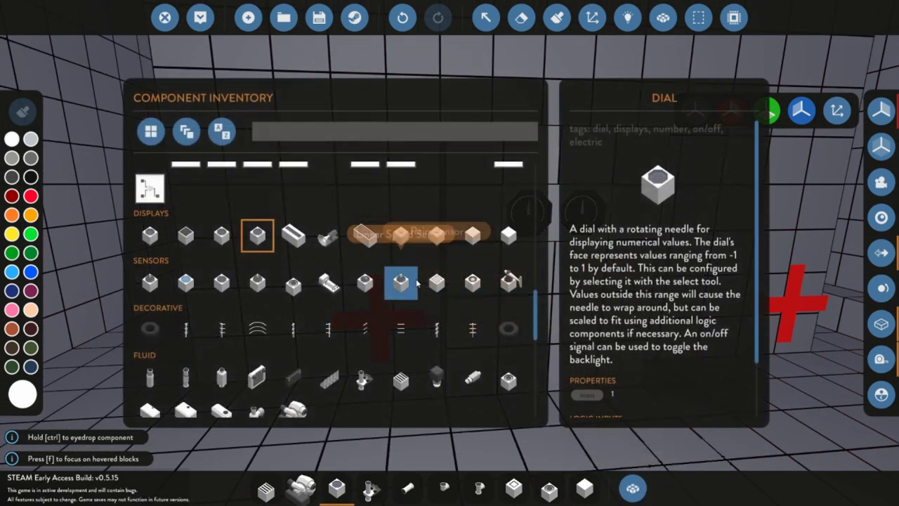
scroll(416, 282, up, 3)
scroll(416, 282, up, 6)
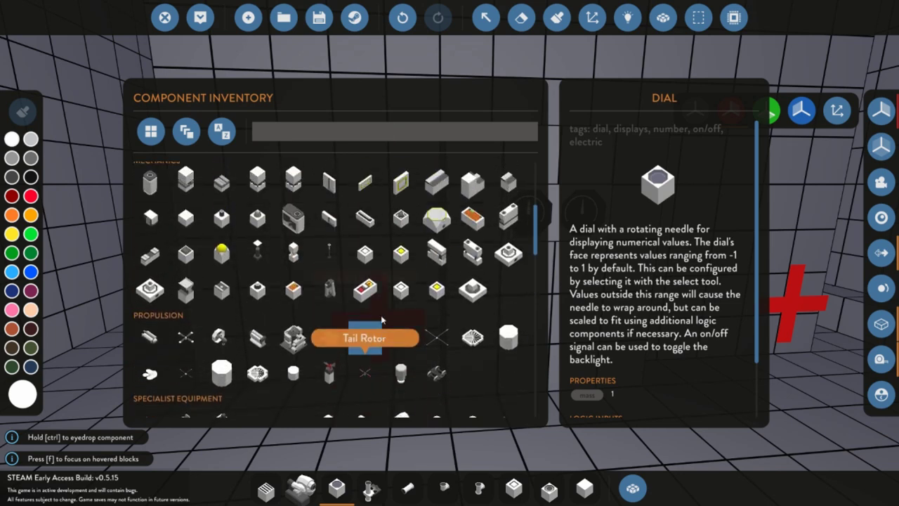
scroll(442, 300, up, 4)
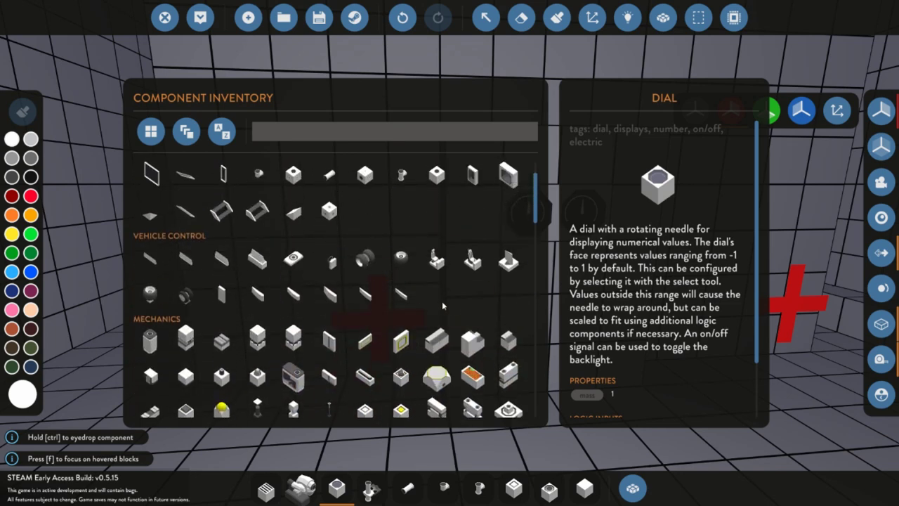
scroll(413, 272, down, 12)
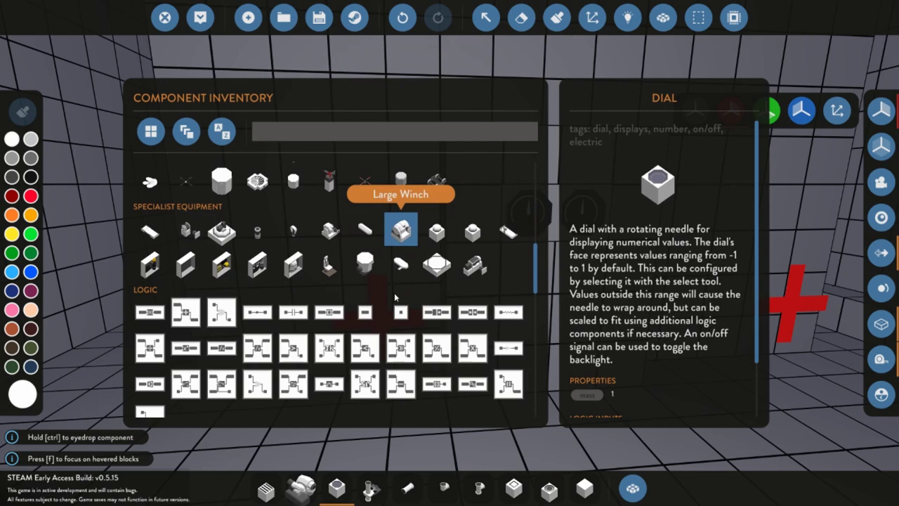
scroll(434, 331, down, 1)
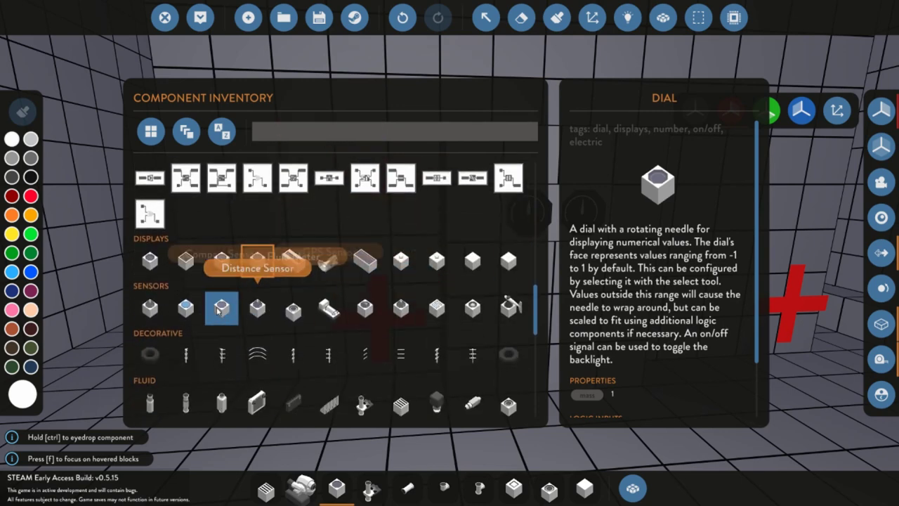
scroll(406, 307, down, 3)
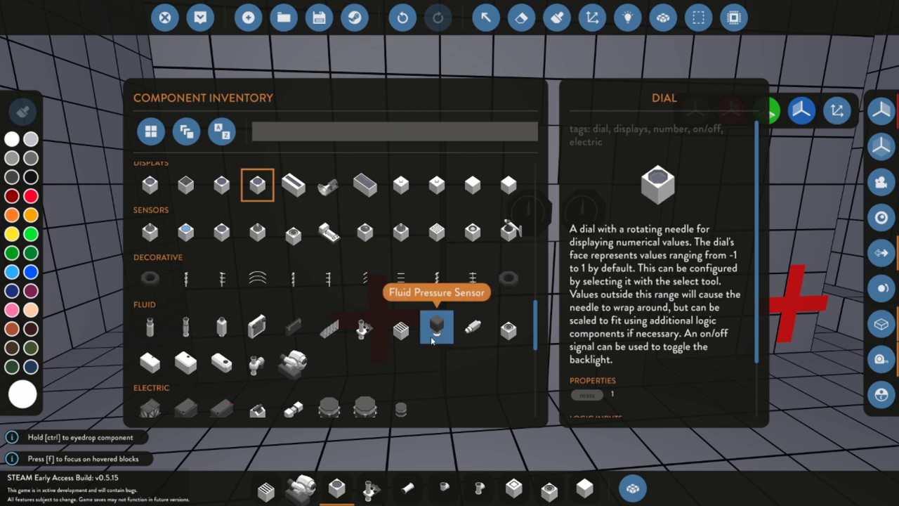
drag(431, 336, 528, 490)
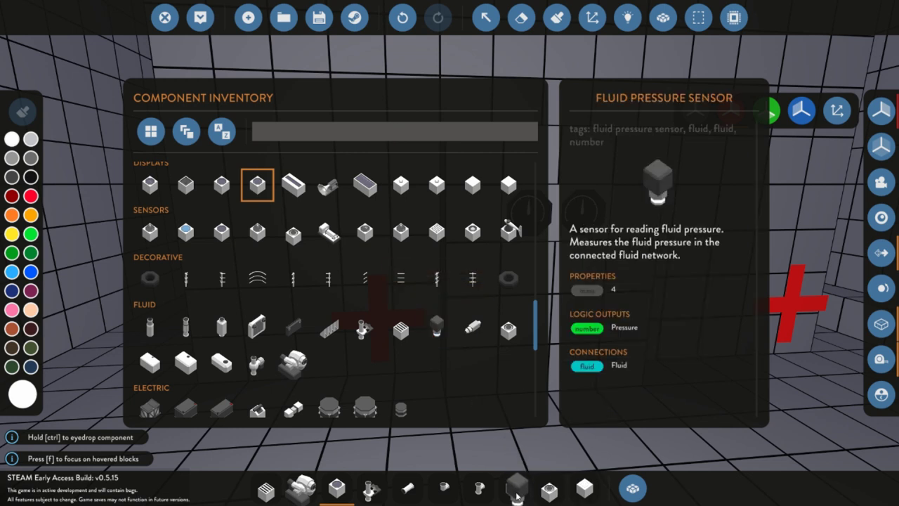
click(477, 494)
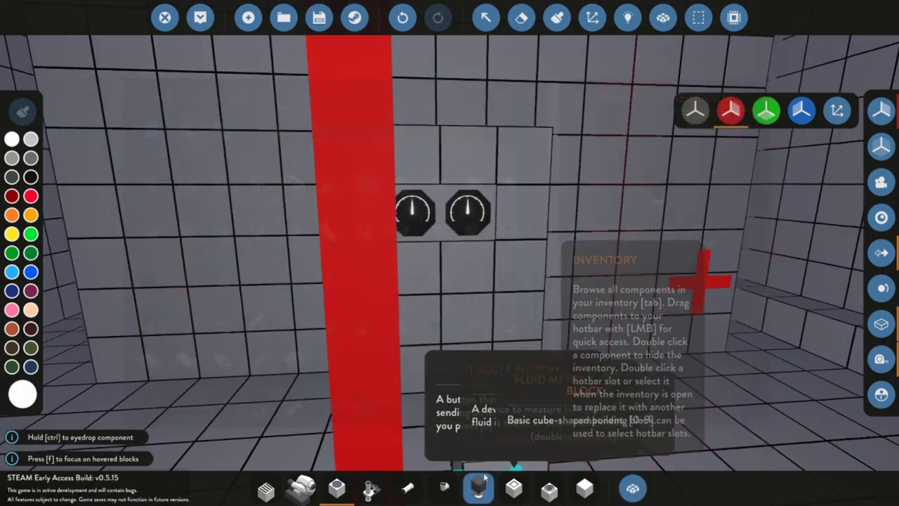
Build a raised panel of basic blocks, 4 wide and 5 high, at the foot of the next hold's wall.
key(d)
key(a)
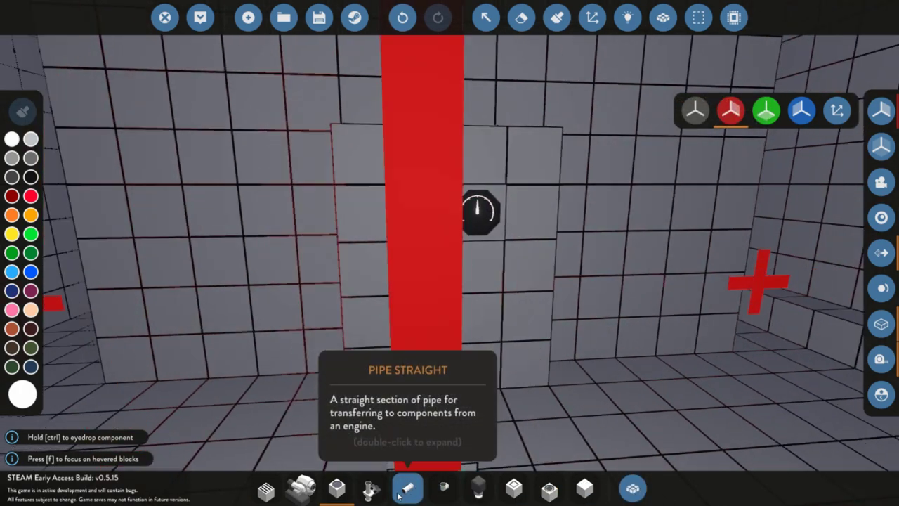
key(d)
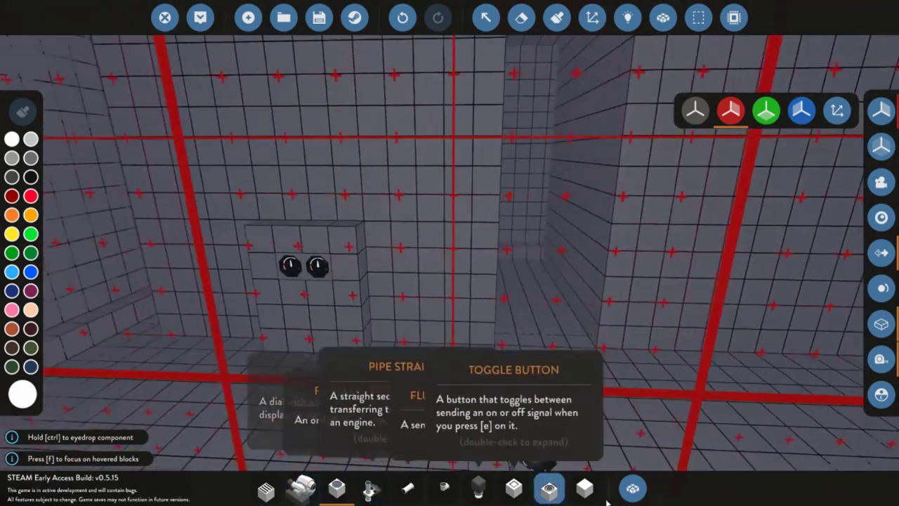
click(585, 488)
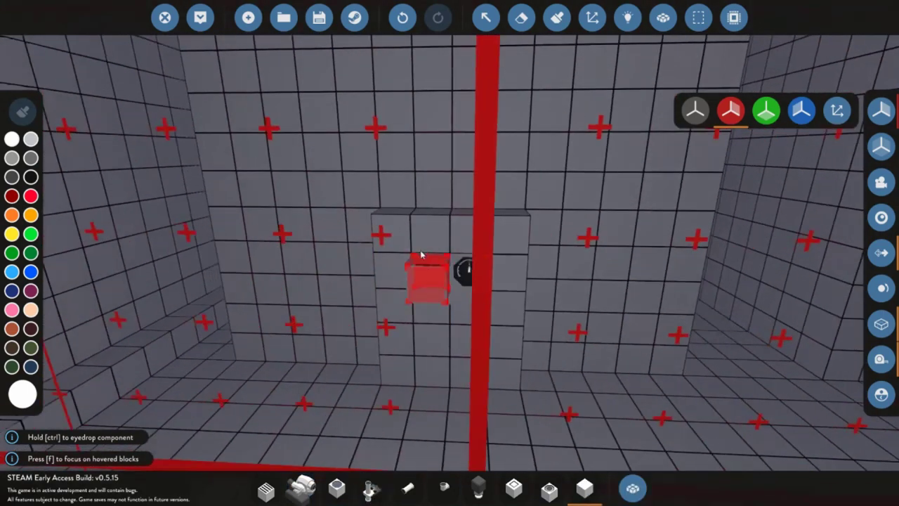
key(a)
key(d)
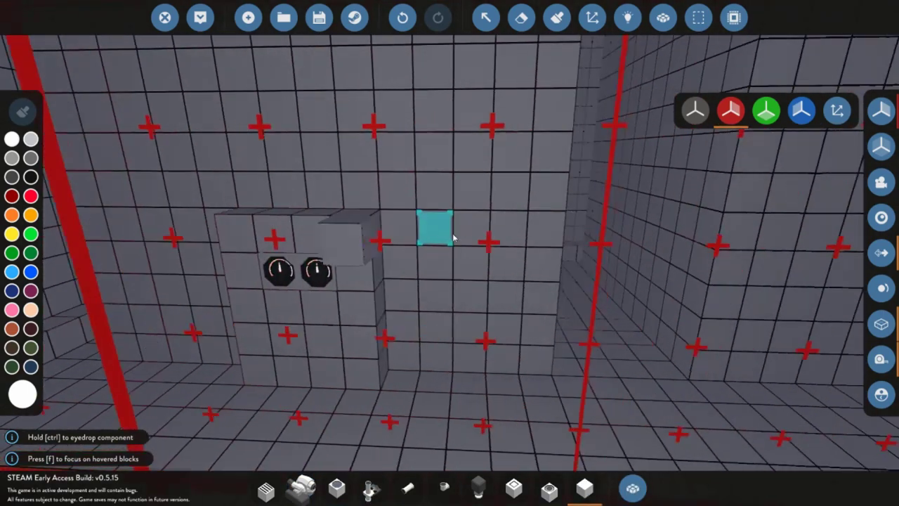
key(d)
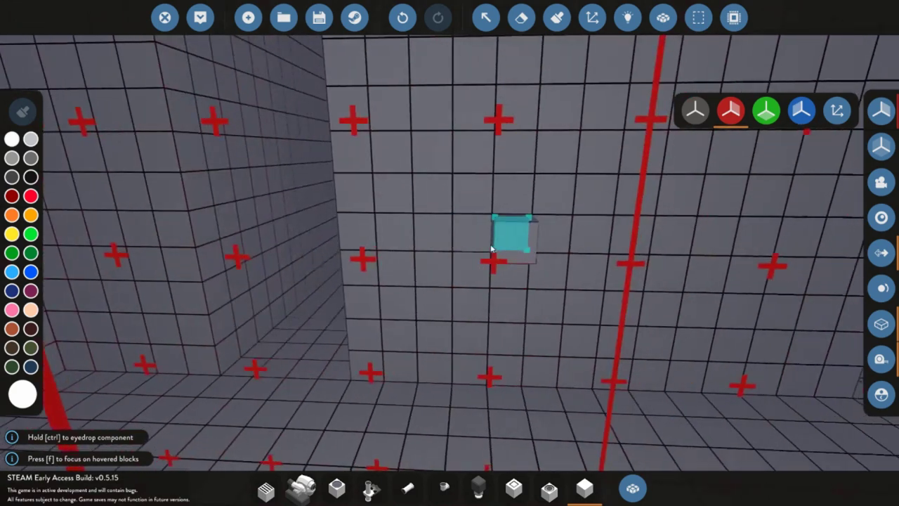
key(d)
drag(458, 236, 566, 382)
key(d)
key(a)
Replace the two middle second-row blocks of the new panel with a pair of Dials.
click(523, 18)
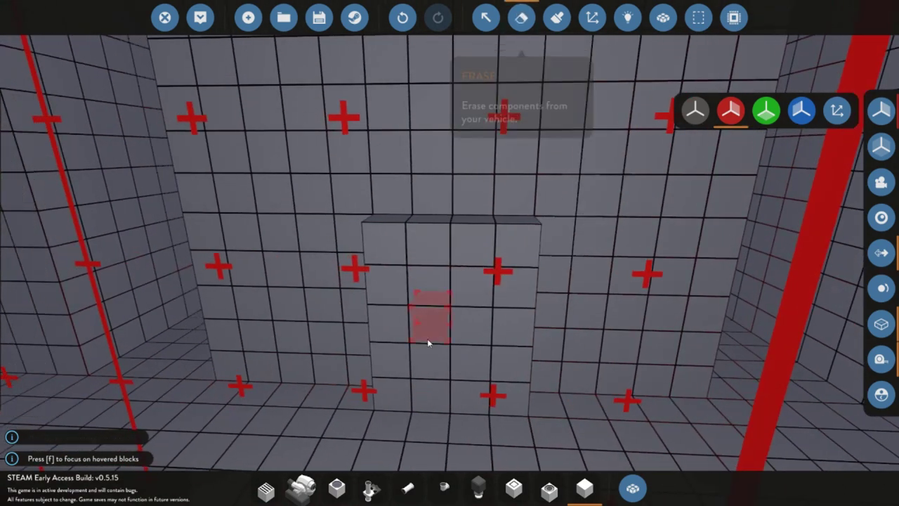
click(549, 488)
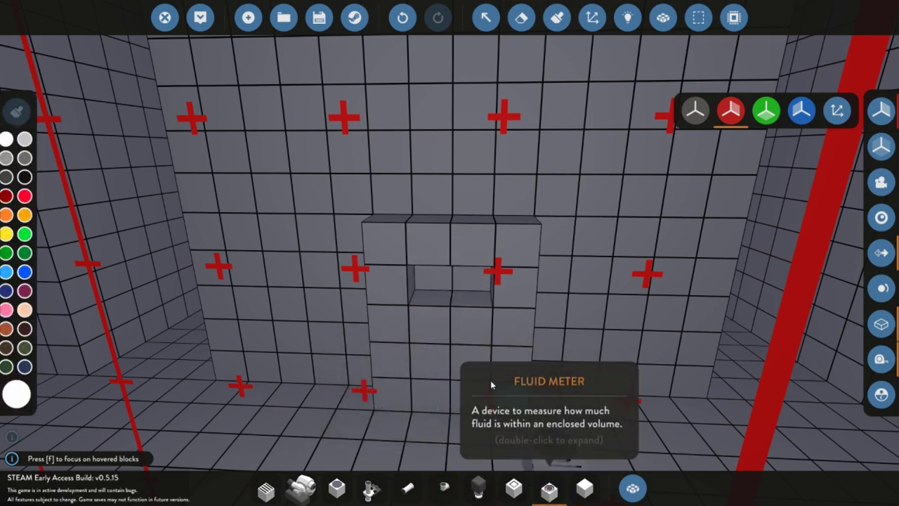
click(337, 487)
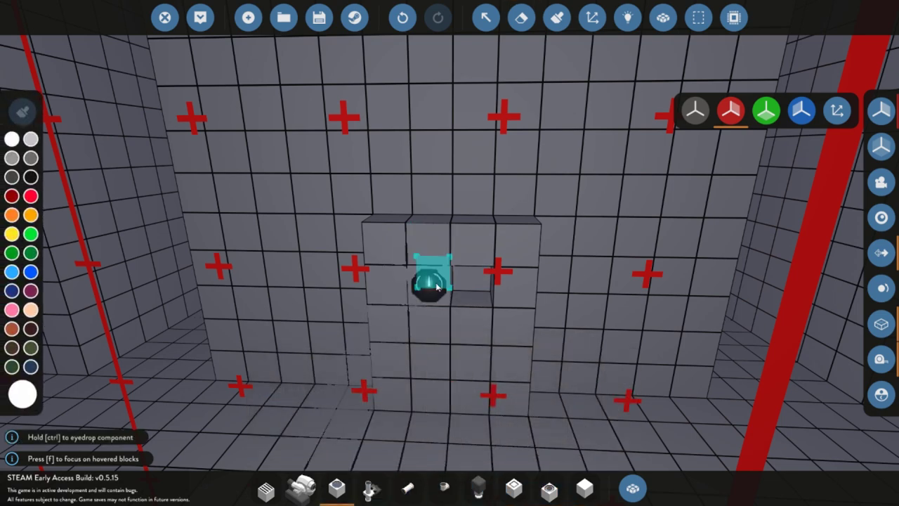
key(d)
Move on to the following wall section and add a 4-wide, 5-high basic block panel against it.
click(585, 488)
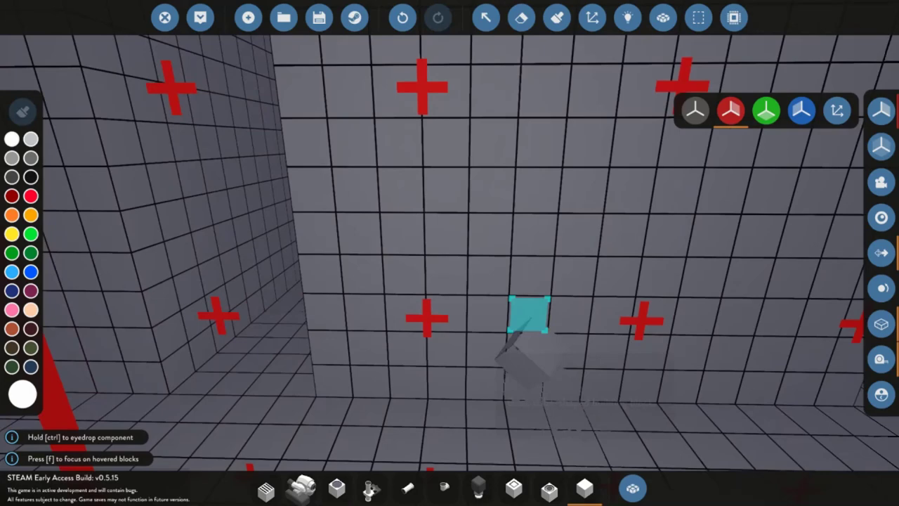
key(s)
key(w)
click(399, 336)
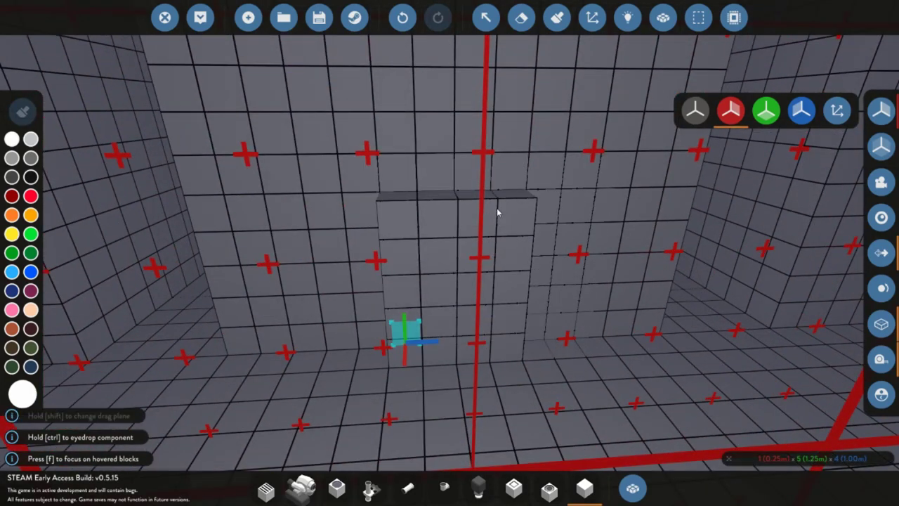
Cut out the two middle blocks in this panel's second row and place a Dial in each opening.
click(522, 17)
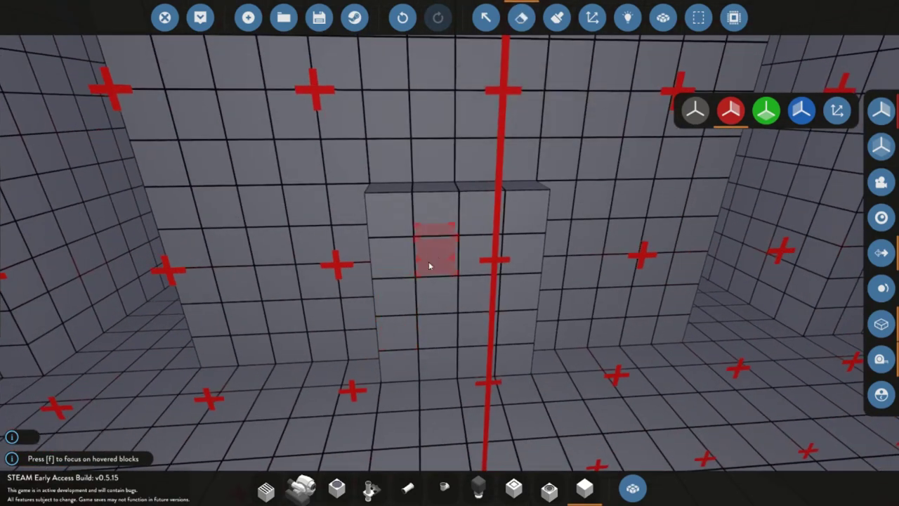
click(472, 260)
click(336, 488)
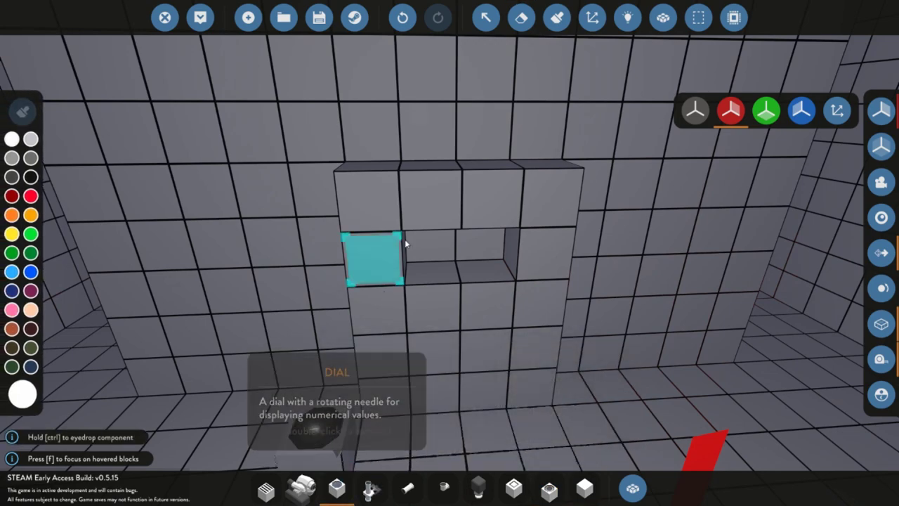
click(430, 252)
click(486, 247)
click(584, 488)
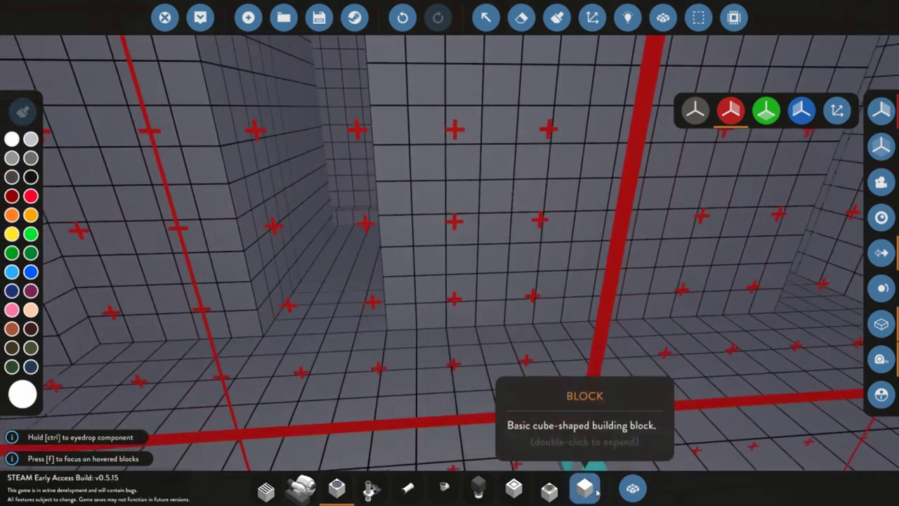
click(595, 491)
drag(484, 337, 562, 213)
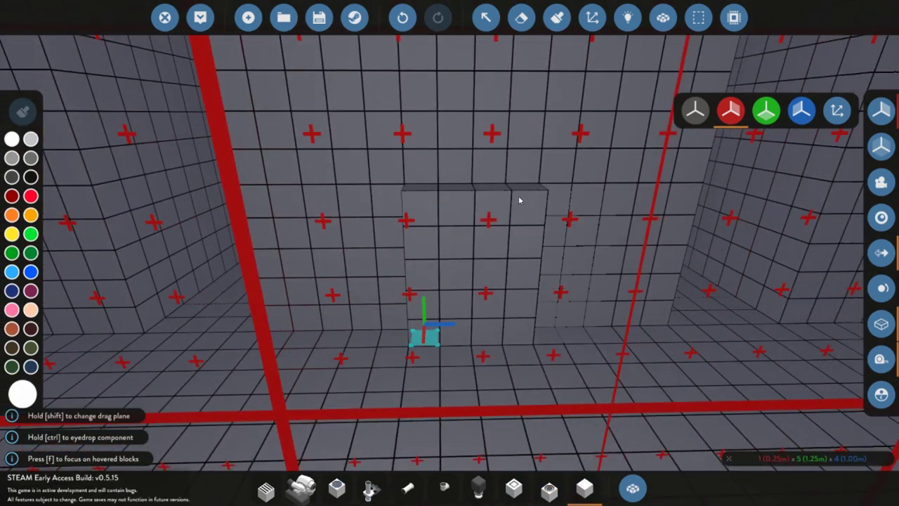
key(d)
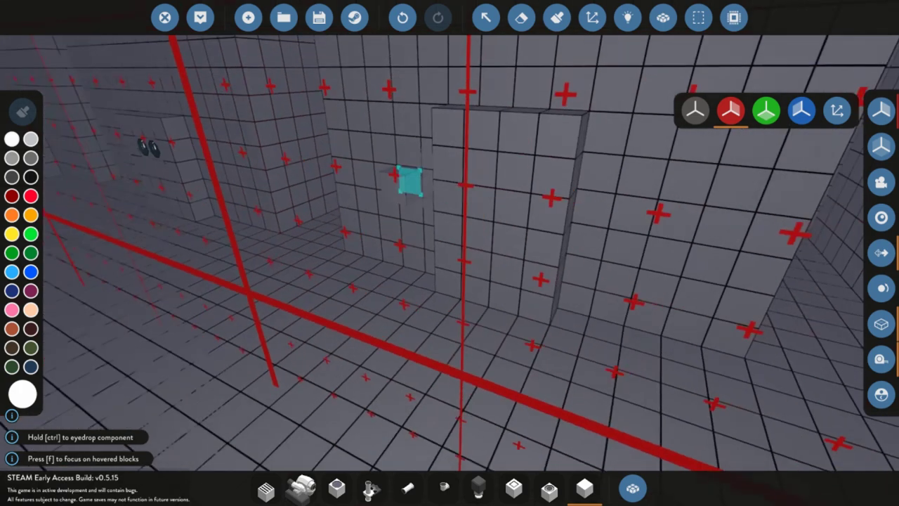
click(403, 18)
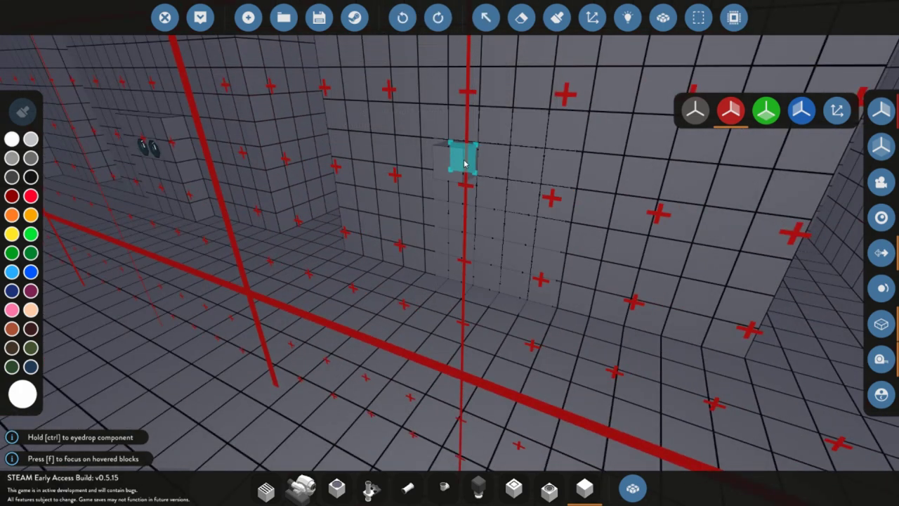
Draw a 4-wide, 5-high block panel on the fourth wall section and swap its two middle second-row blocks for Dials.
drag(561, 311, 537, 307)
key(w)
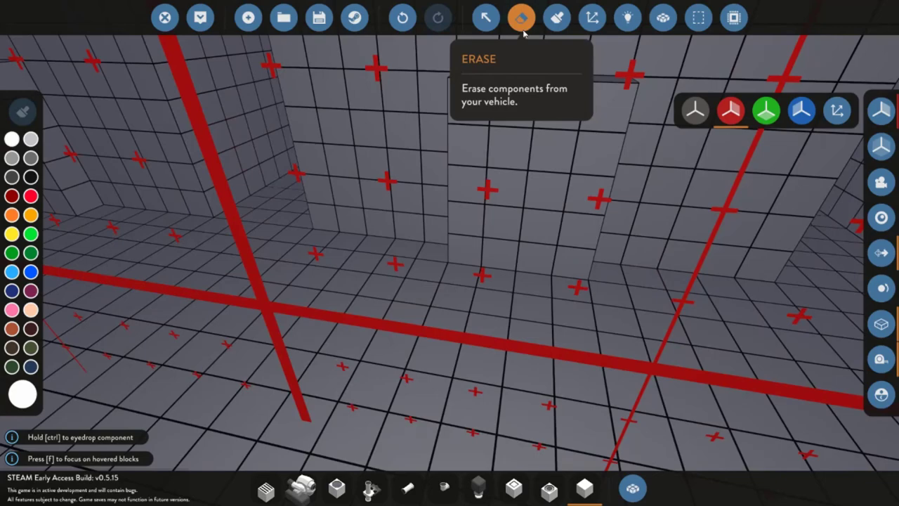
click(524, 25)
click(527, 144)
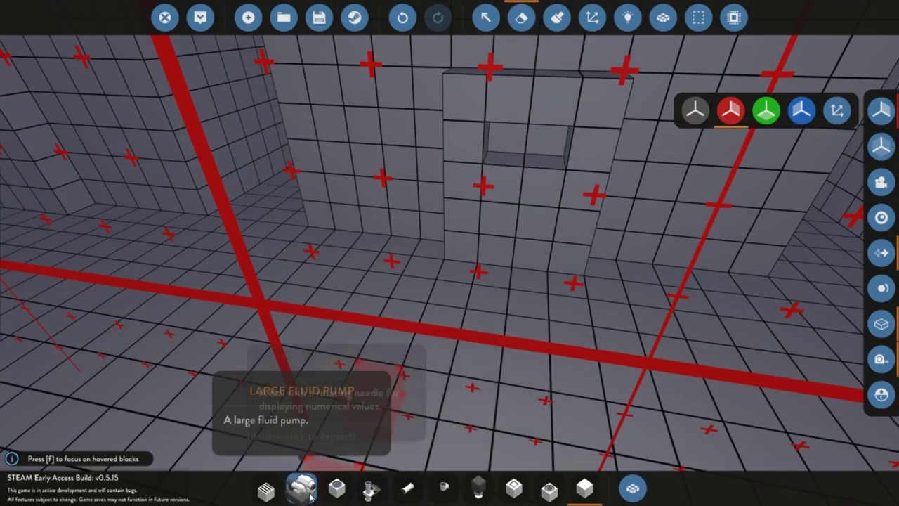
click(557, 18)
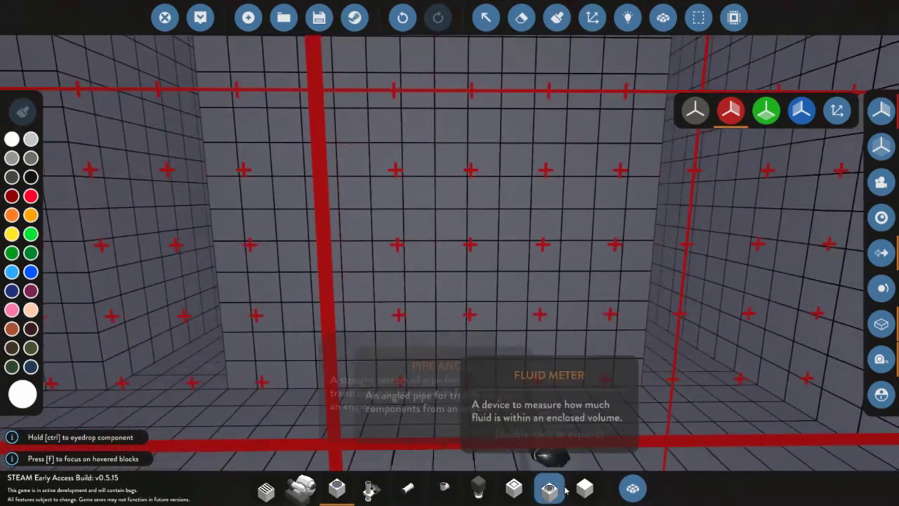
Add a 4-wide block panel on the next wall section and replace its two middle second-row blocks with Dials.
click(584, 488)
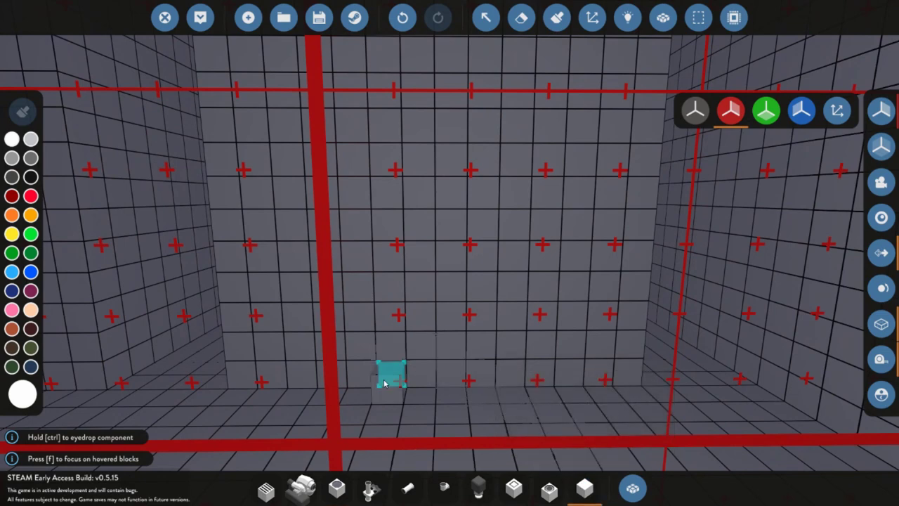
drag(385, 382, 485, 224)
click(521, 18)
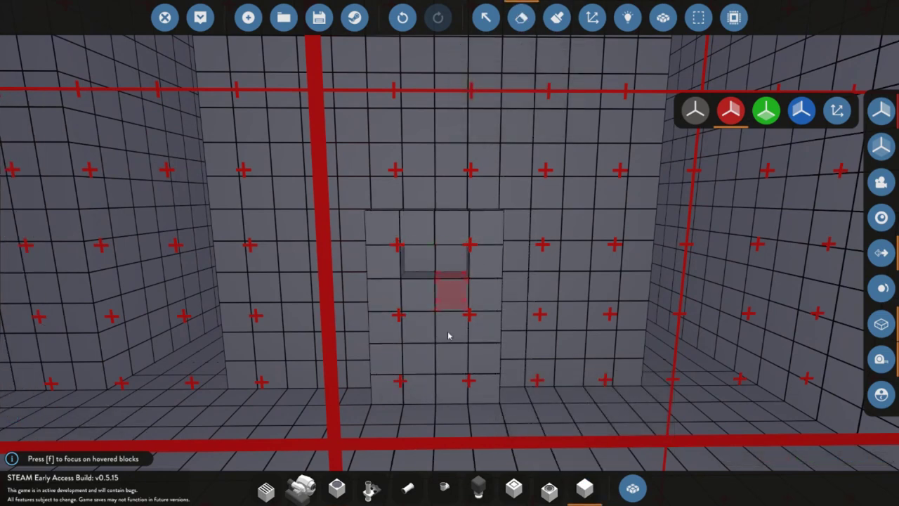
click(337, 488)
scroll(412, 258, up, 3)
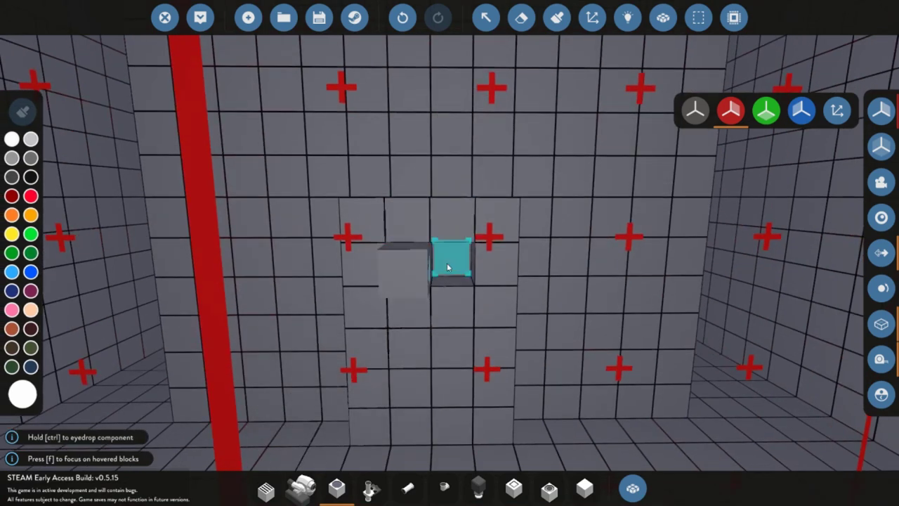
click(448, 265)
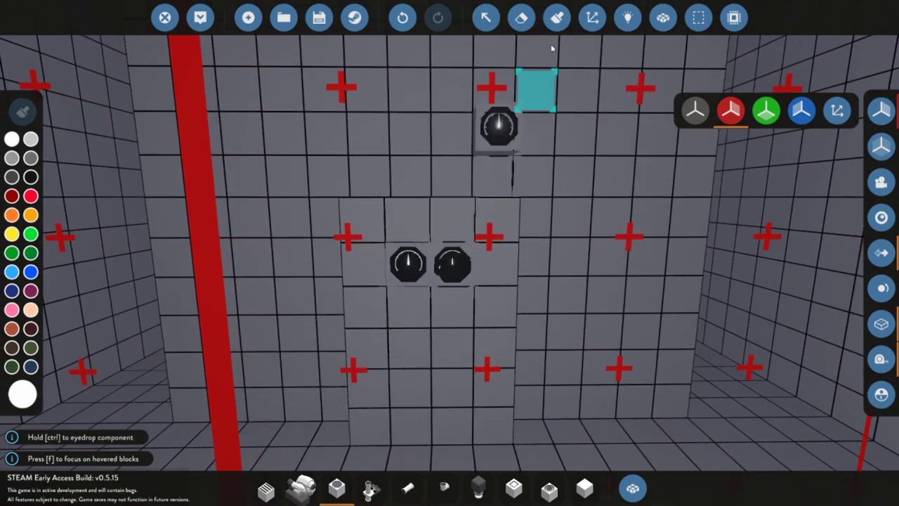
Name the second dial of this panel "tank fluid level" and set its range from 0 to 100000.
click(627, 17)
click(486, 18)
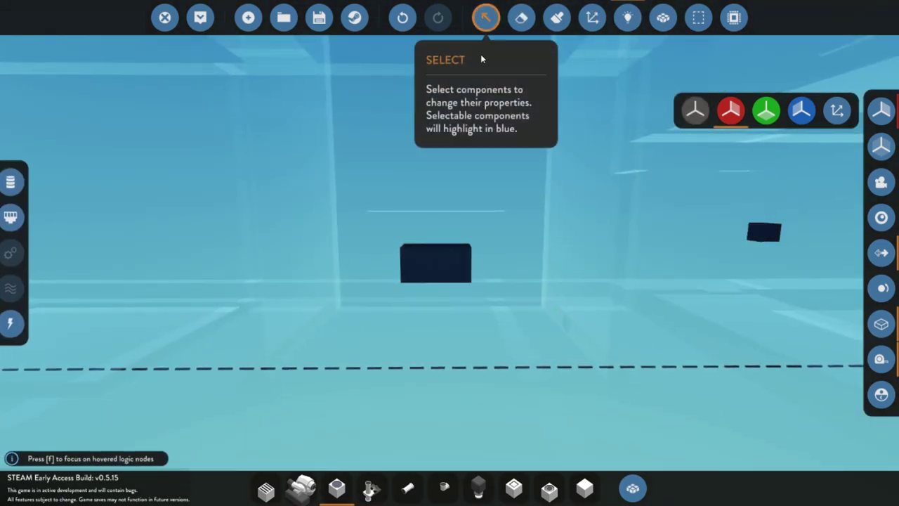
click(454, 278)
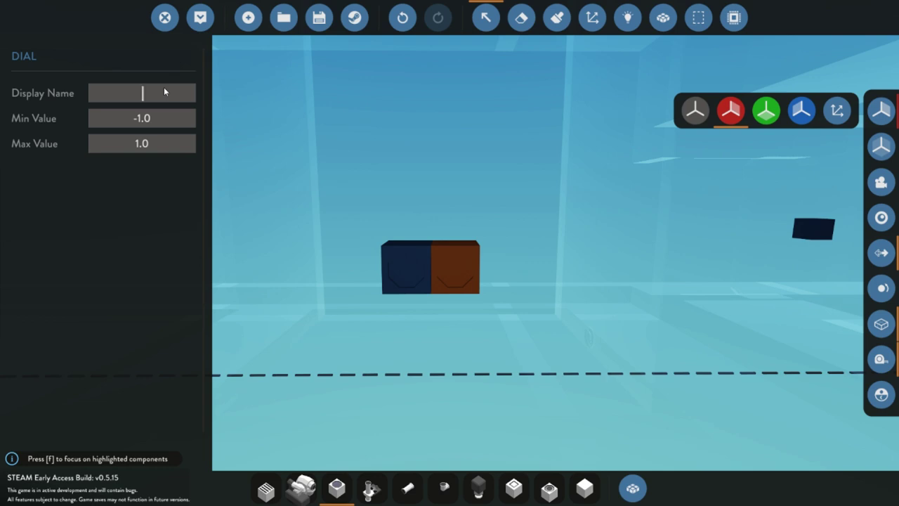
text(k )
text(fluid lev)
text(0)
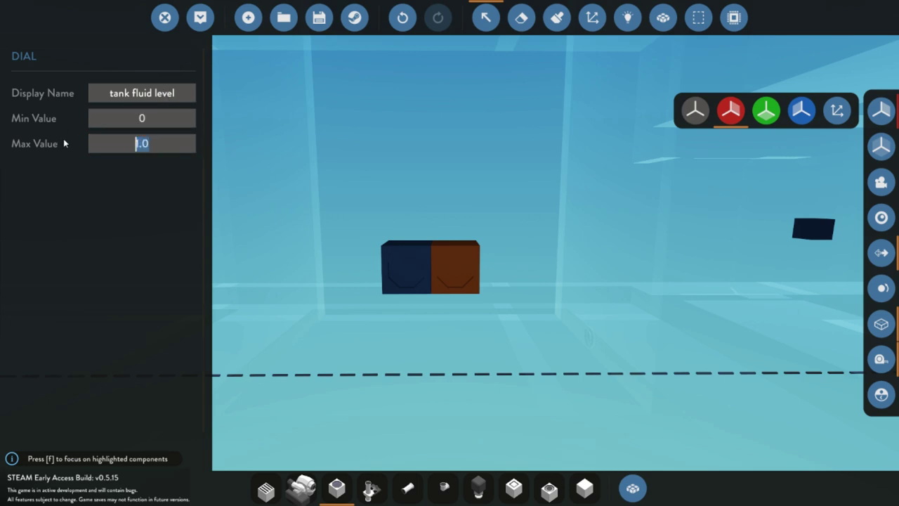
key(BackSpace)
text(100000)
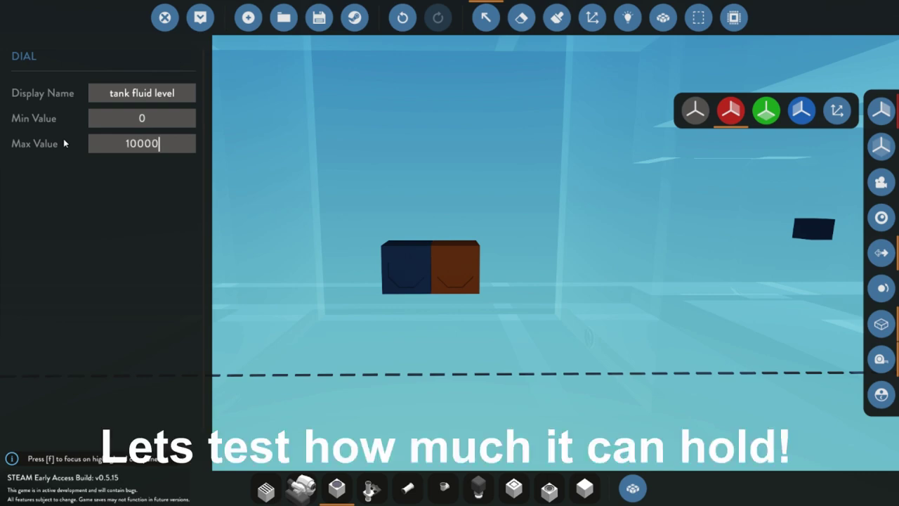
click(434, 178)
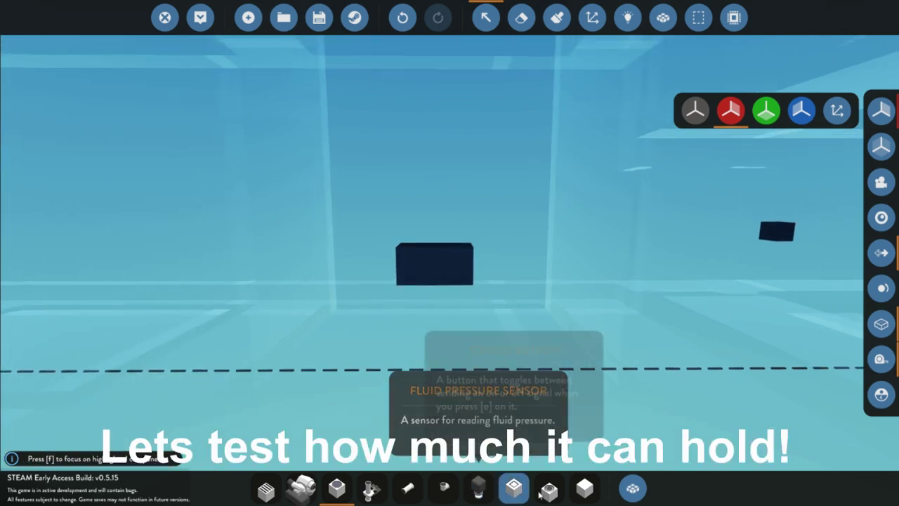
Browse the component inventory for the sensor components.
click(633, 487)
scroll(419, 328, down, 1)
scroll(420, 328, down, 3)
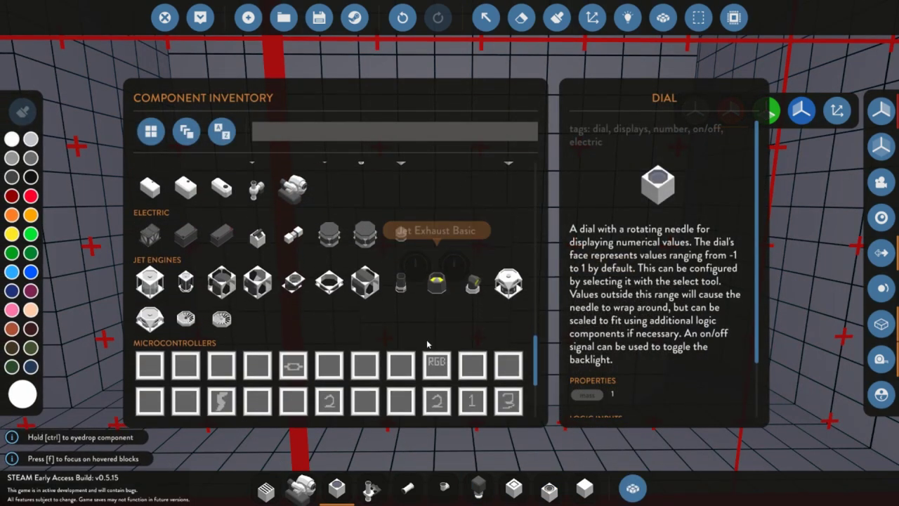
scroll(427, 341, up, 5)
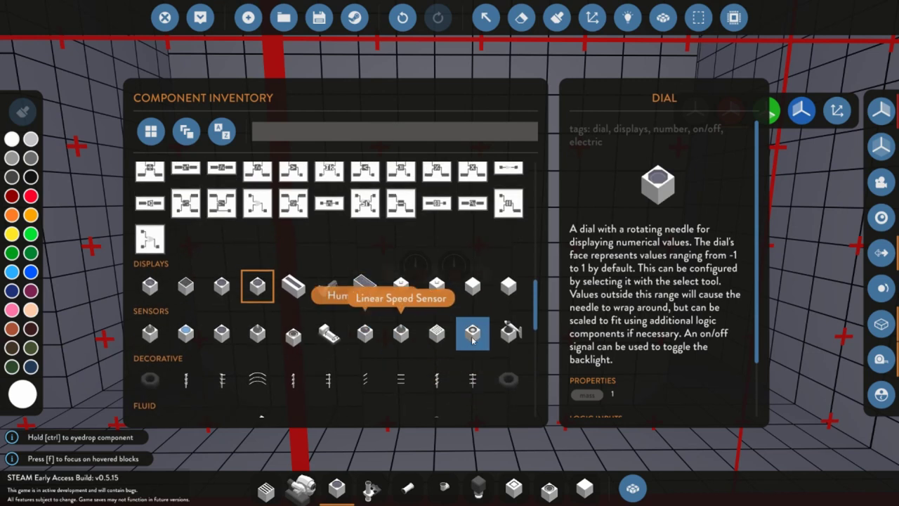
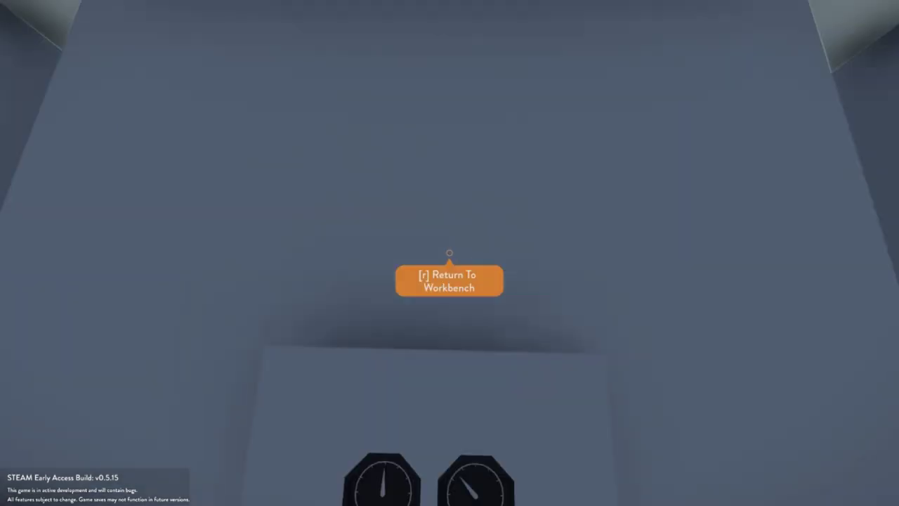
Check the dial panels inside the spawned tanker, walk out through the corridor and climb to the railed walkway.
key(s)
key(a)
key(w)
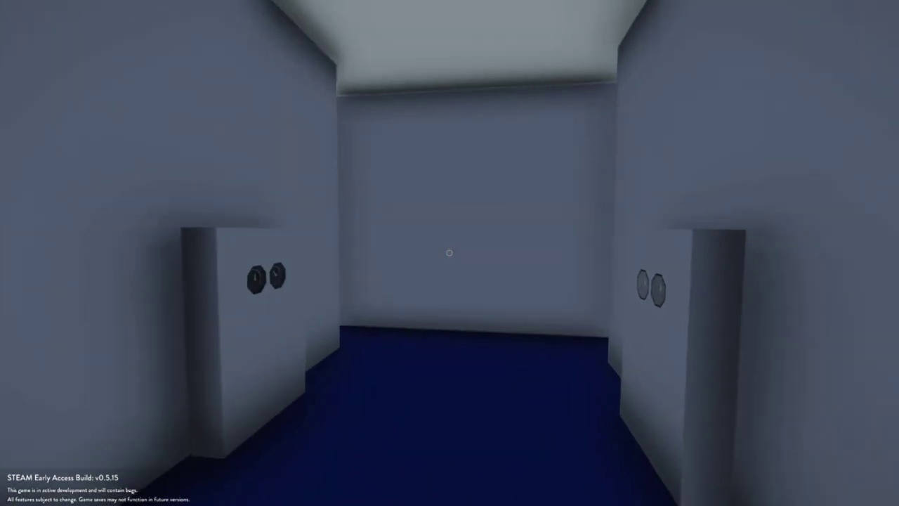
key(w)
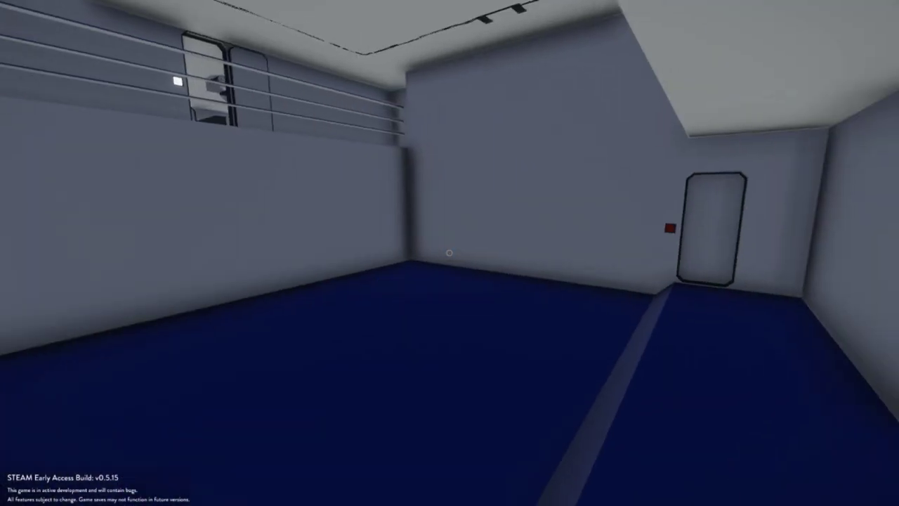
key(w)
key(w)
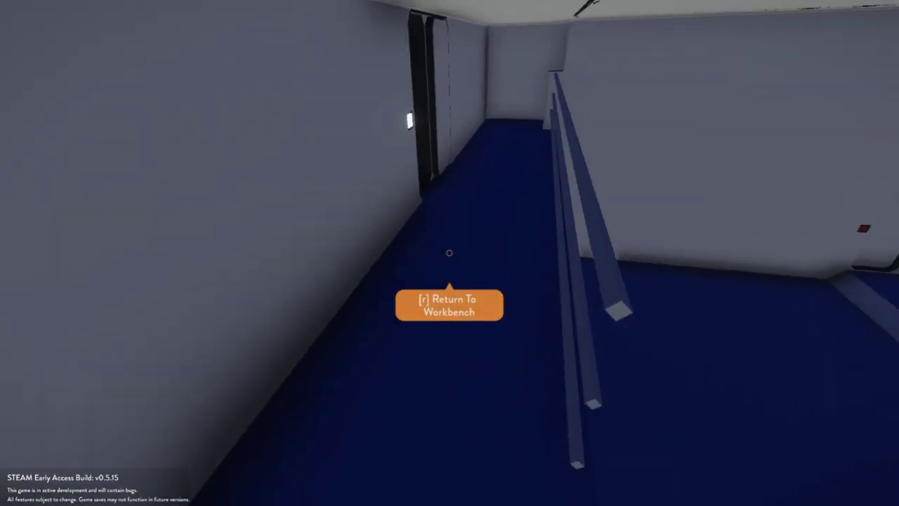
Go through the seating cabin and up the stairs, close the floor hatch and return the tanker to the workbench.
key(e)
key(e)
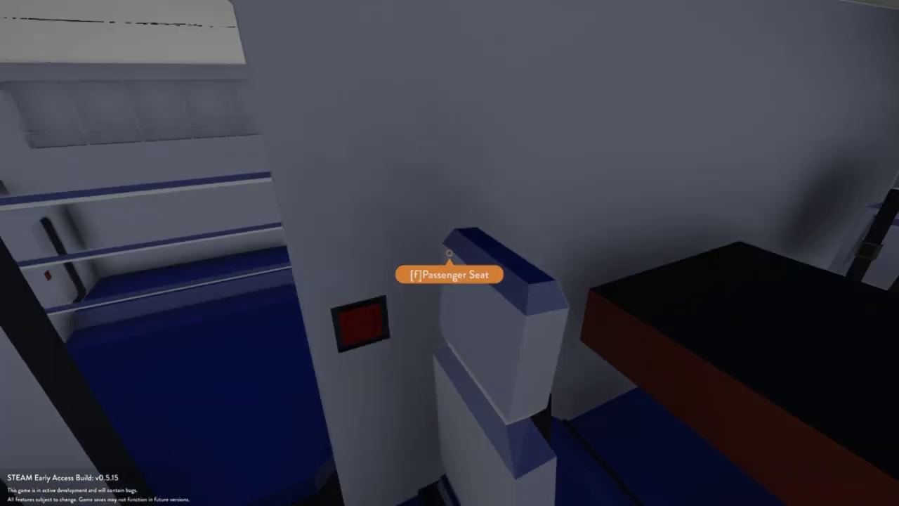
key(w)
key(w)
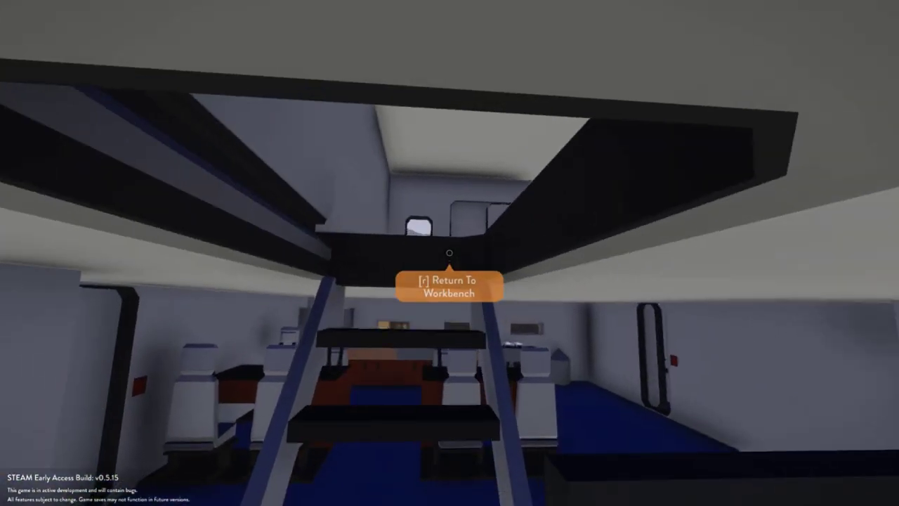
key(w)
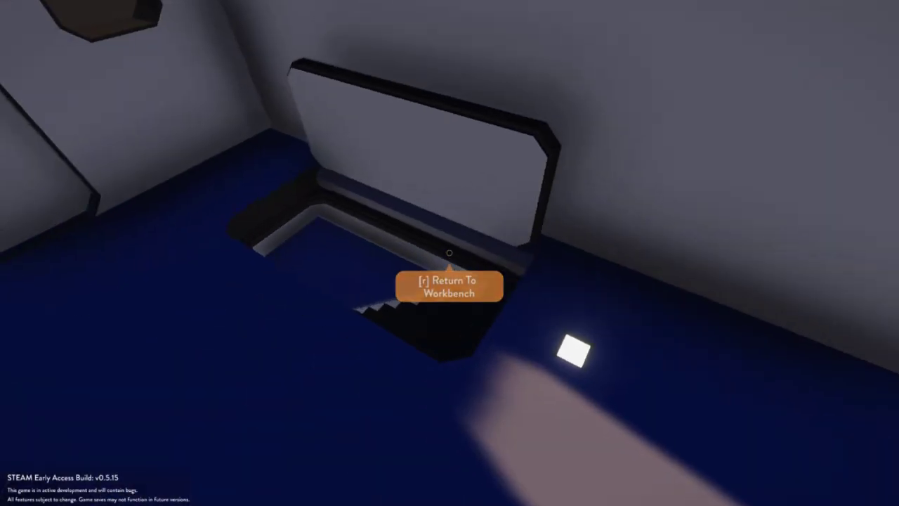
key(e)
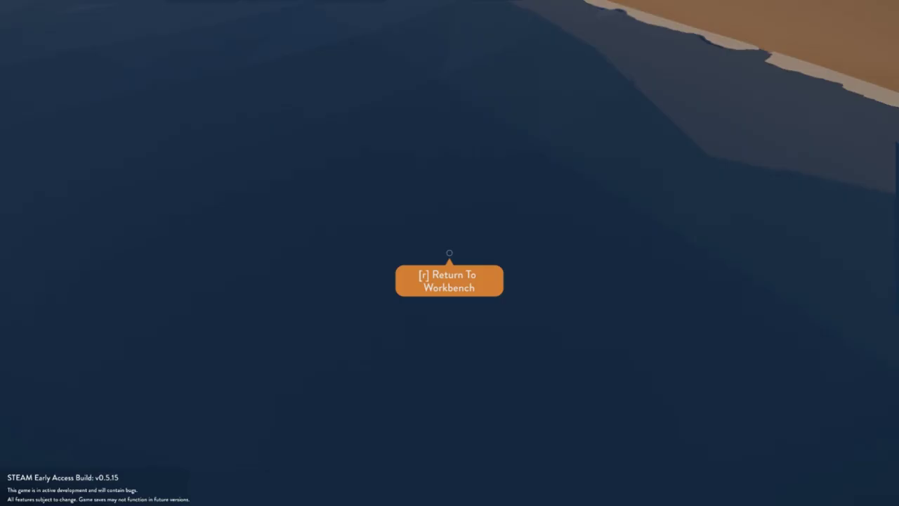
key(r)
Set the maximum value of the "tank fluid level" dial to 33000.
key(w)
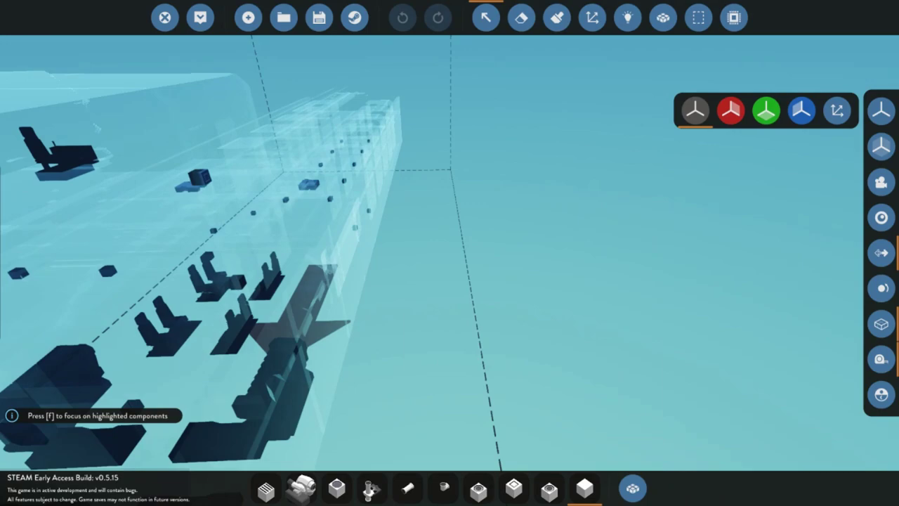
key(w)
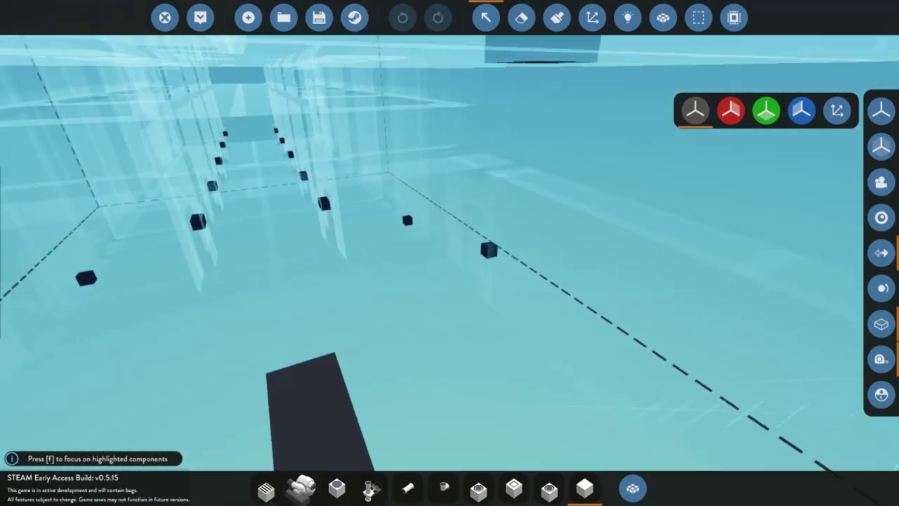
key(w)
click(344, 340)
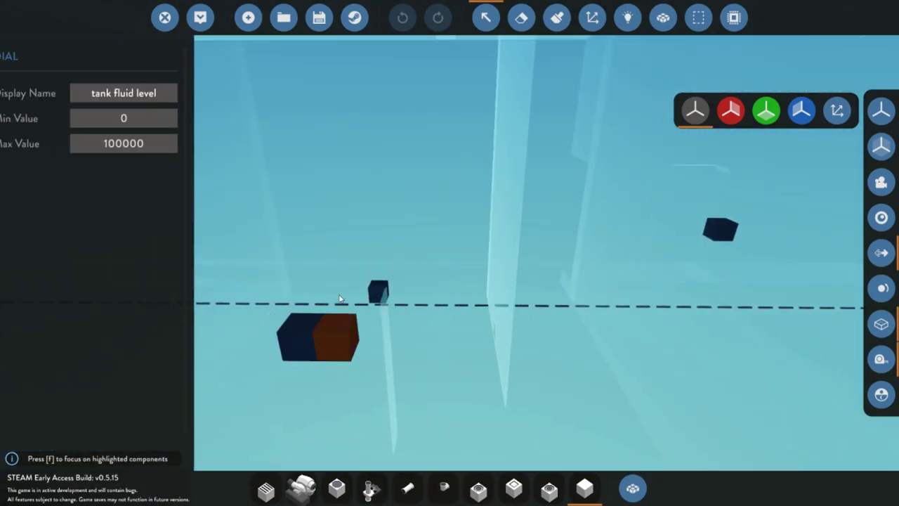
key(BackSpace)
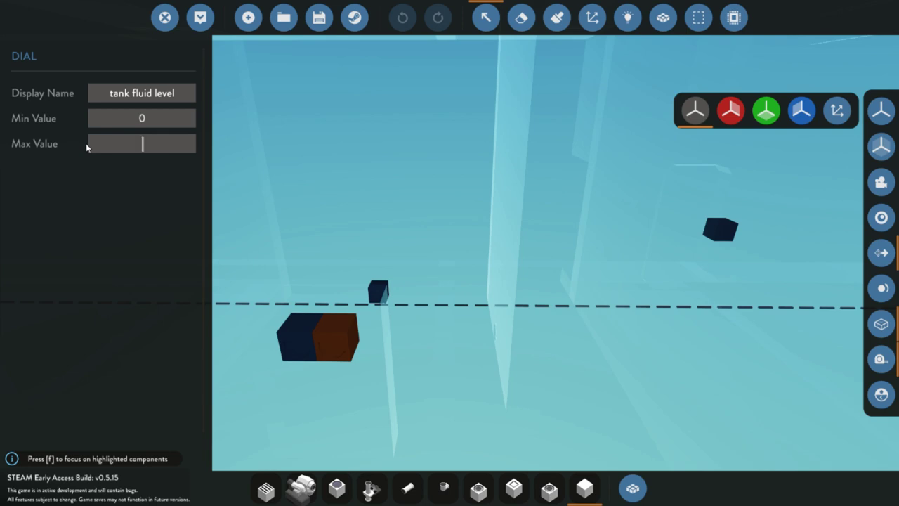
text(300)
key(BackSpace)
key(BackSpace)
key(BackSpace)
text(33000)
click(499, 165)
Switch back to Block placement and inspect the tanker's exterior around the cargo deck, superstructure and helipad.
key(s)
key(a)
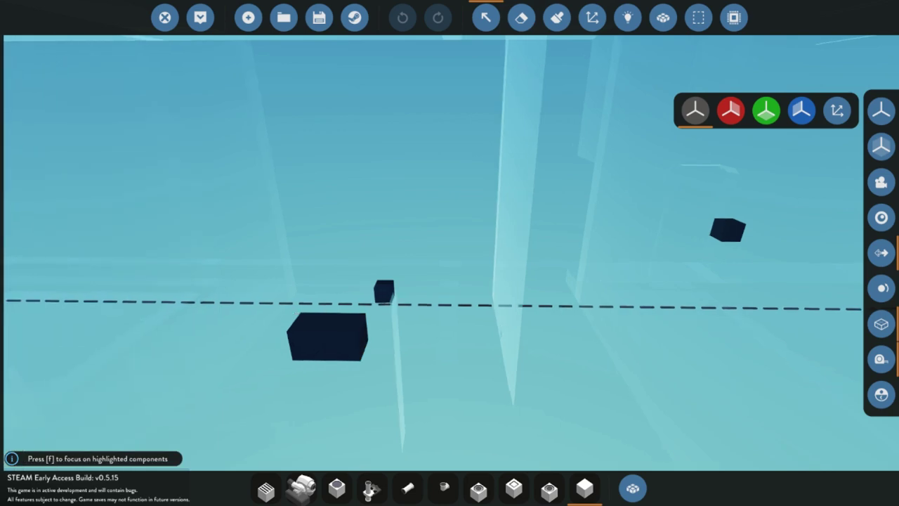
key(s)
key(d)
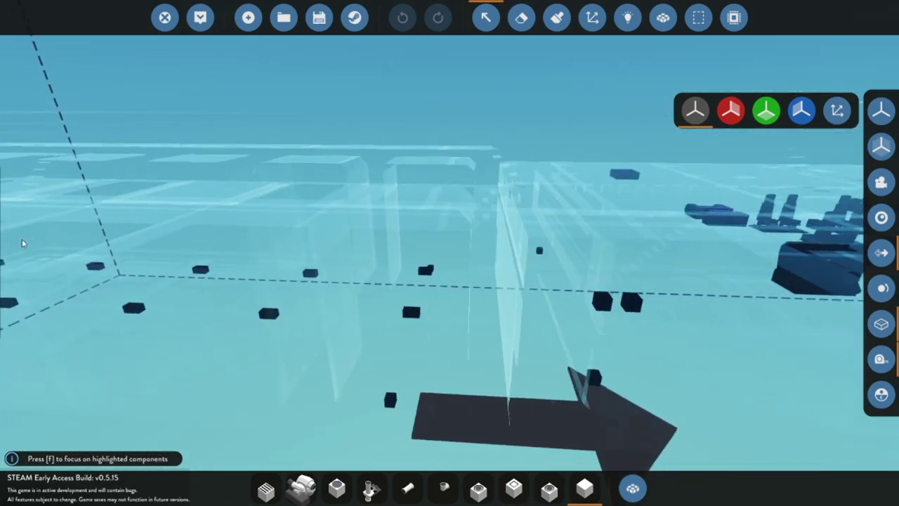
key(a)
key(a)
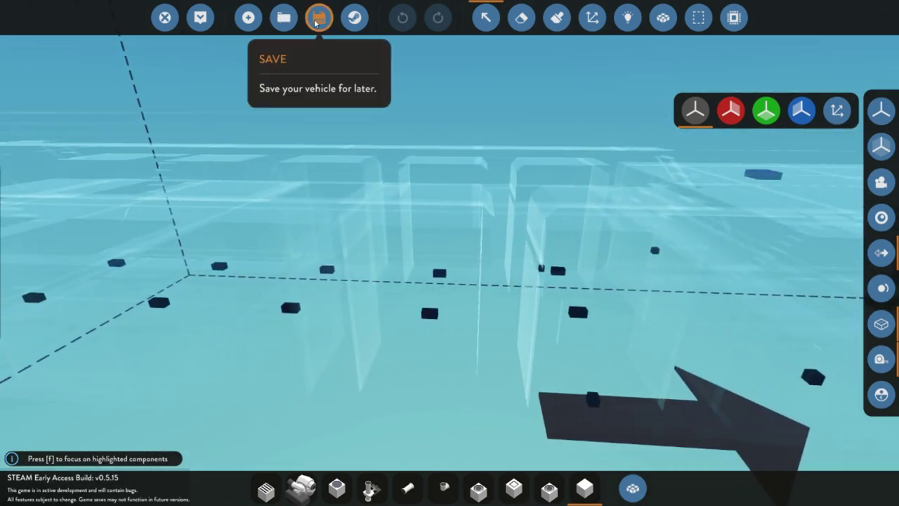
key(d)
click(584, 489)
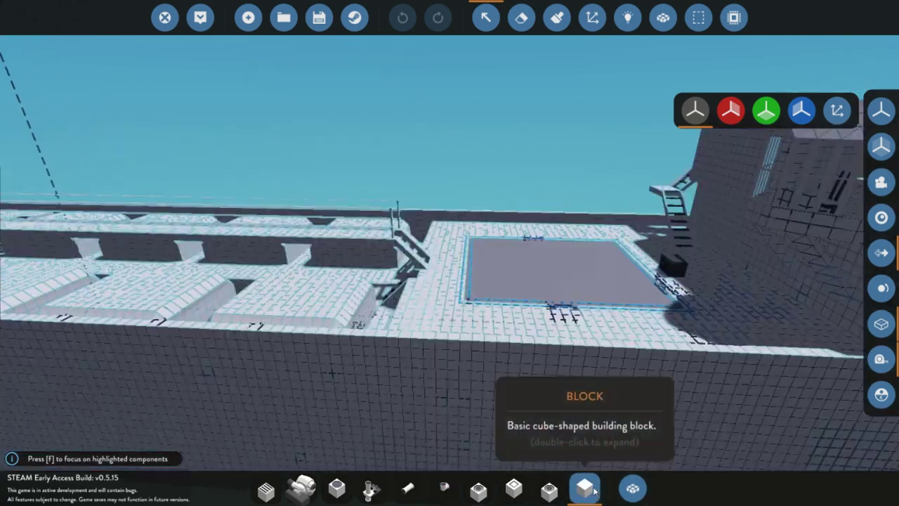
key(d)
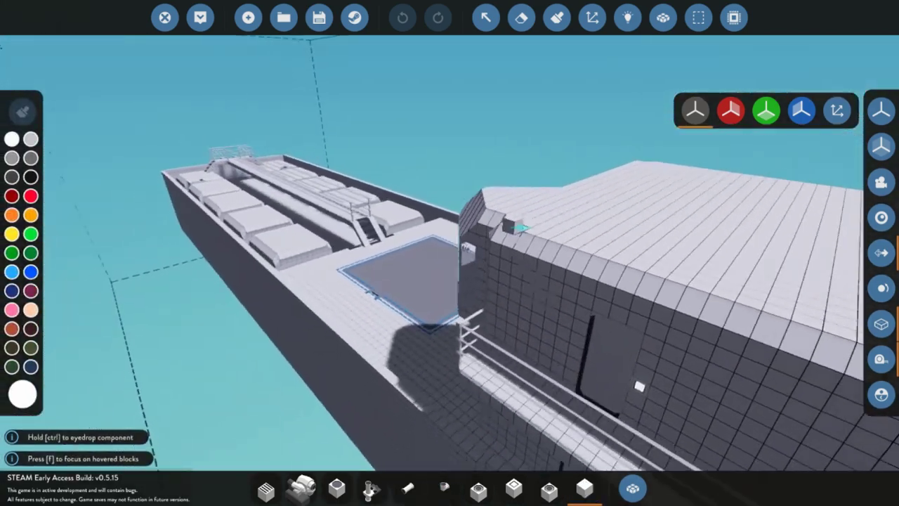
key(d)
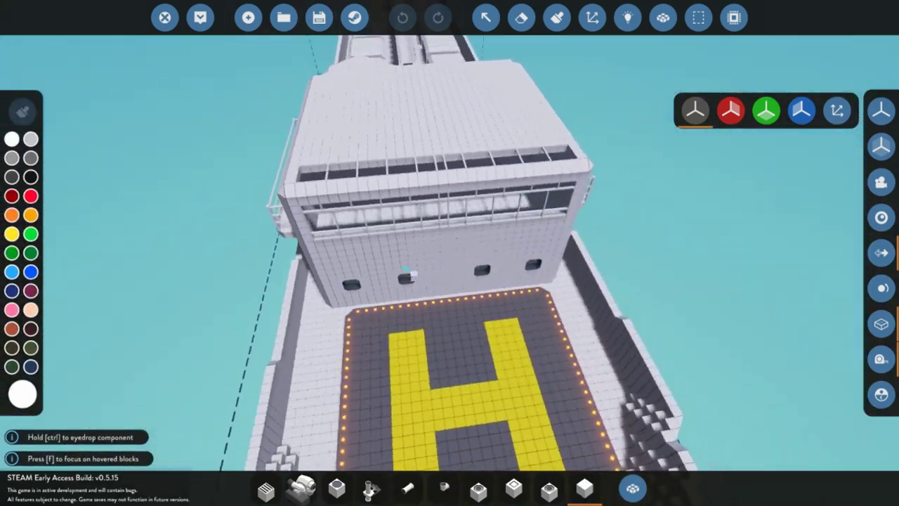
key(d)
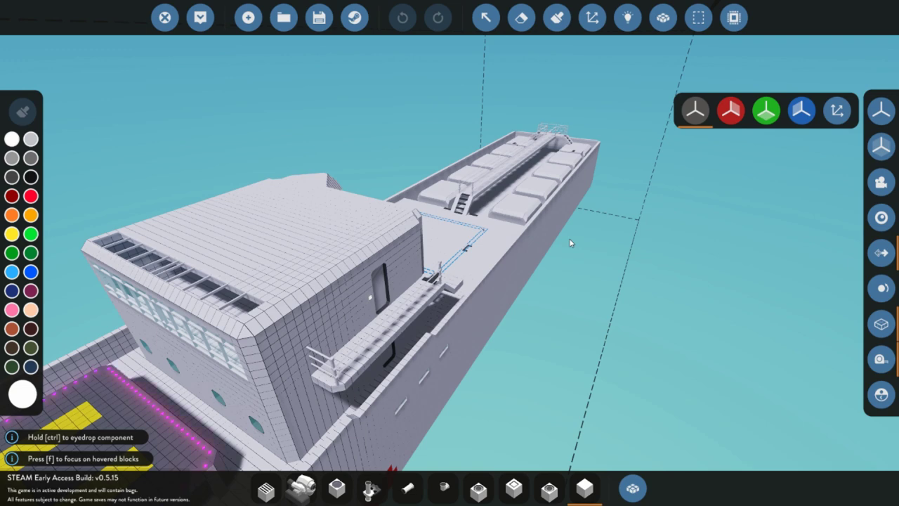
key(a)
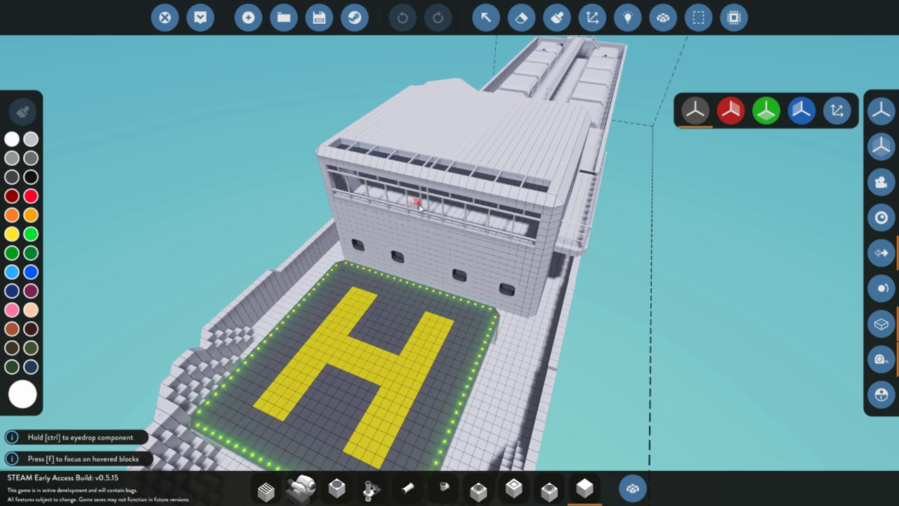
drag(465, 334, 415, 244)
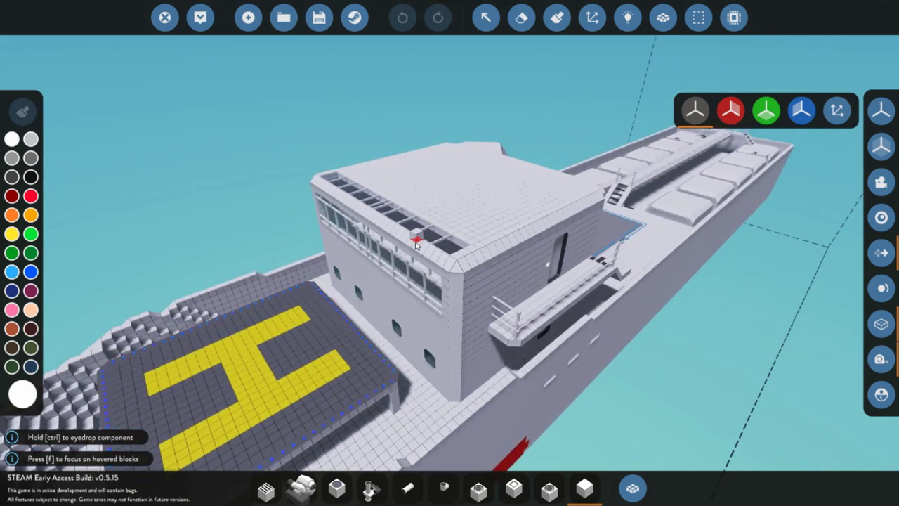